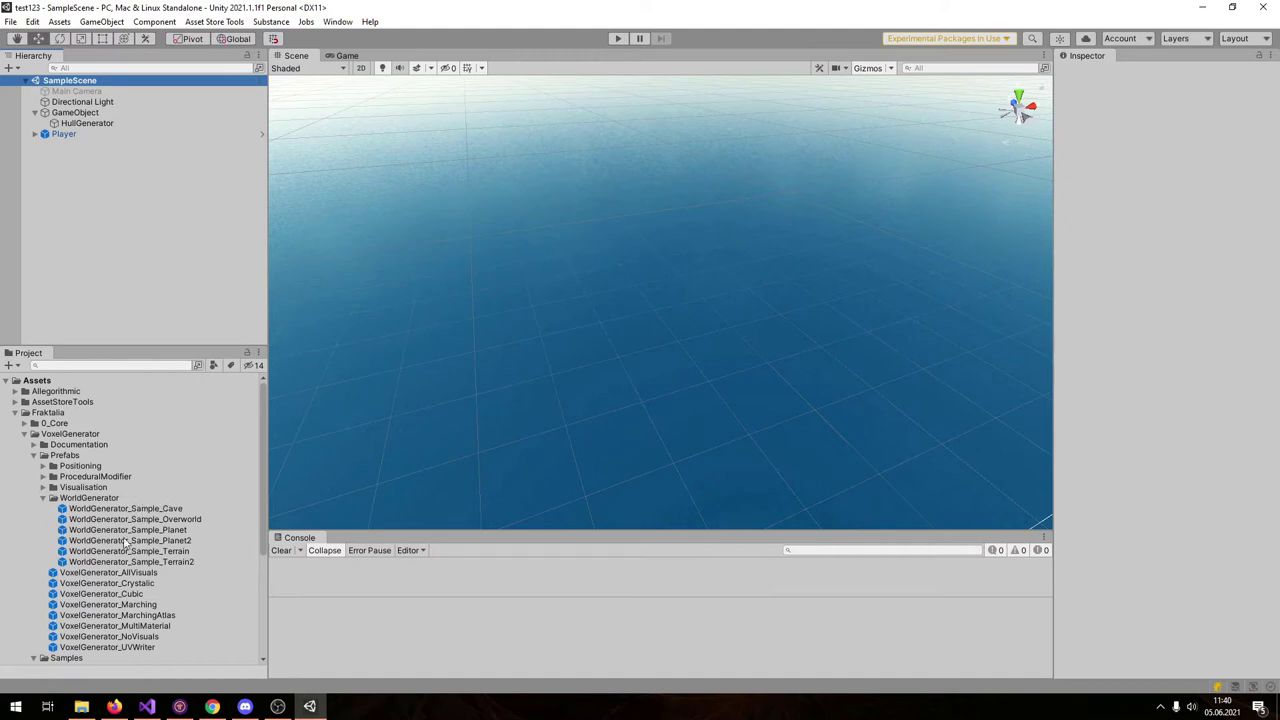
Add the WorldGenerator_Sample_Planet prefab to the scene and expand its child objects in the hierarchy
{"action": "left_click_drag", "start_coordinate": [140, 530], "coordinate": [172, 298]}
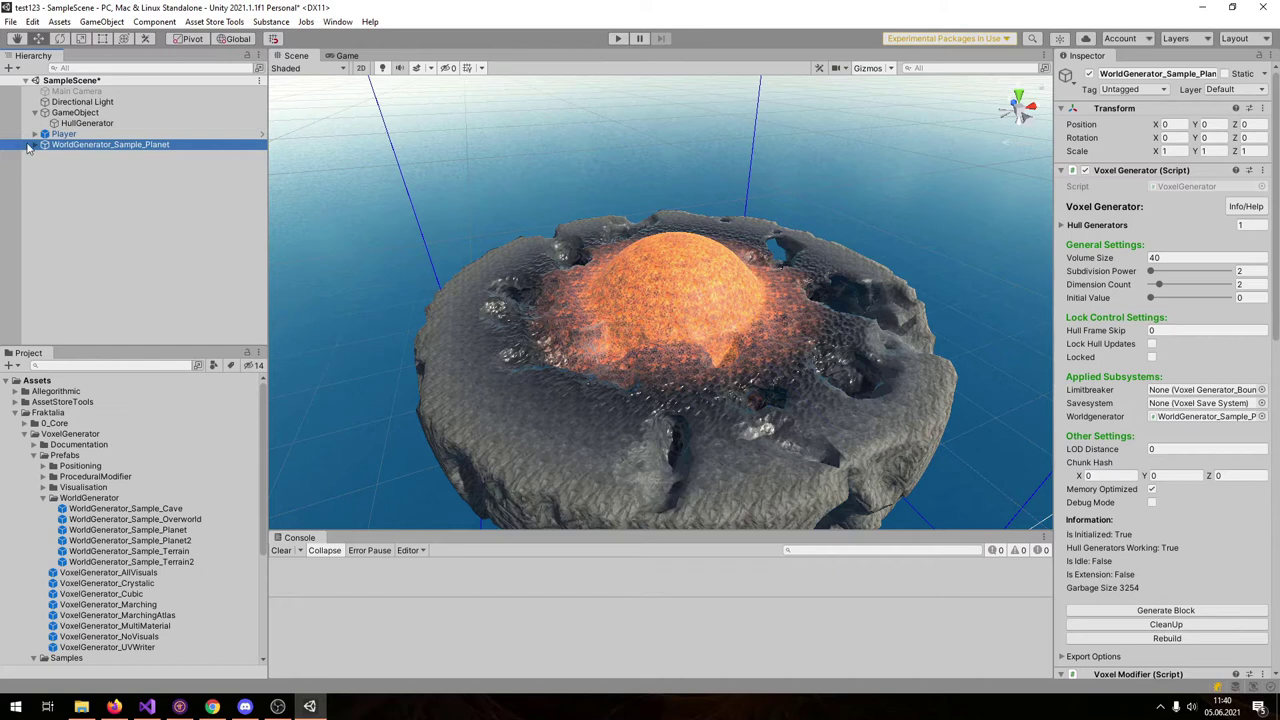
{"action": "left_click_drag", "start_coordinate": [402, 216], "coordinate": [607, 185], "text": "alt"}
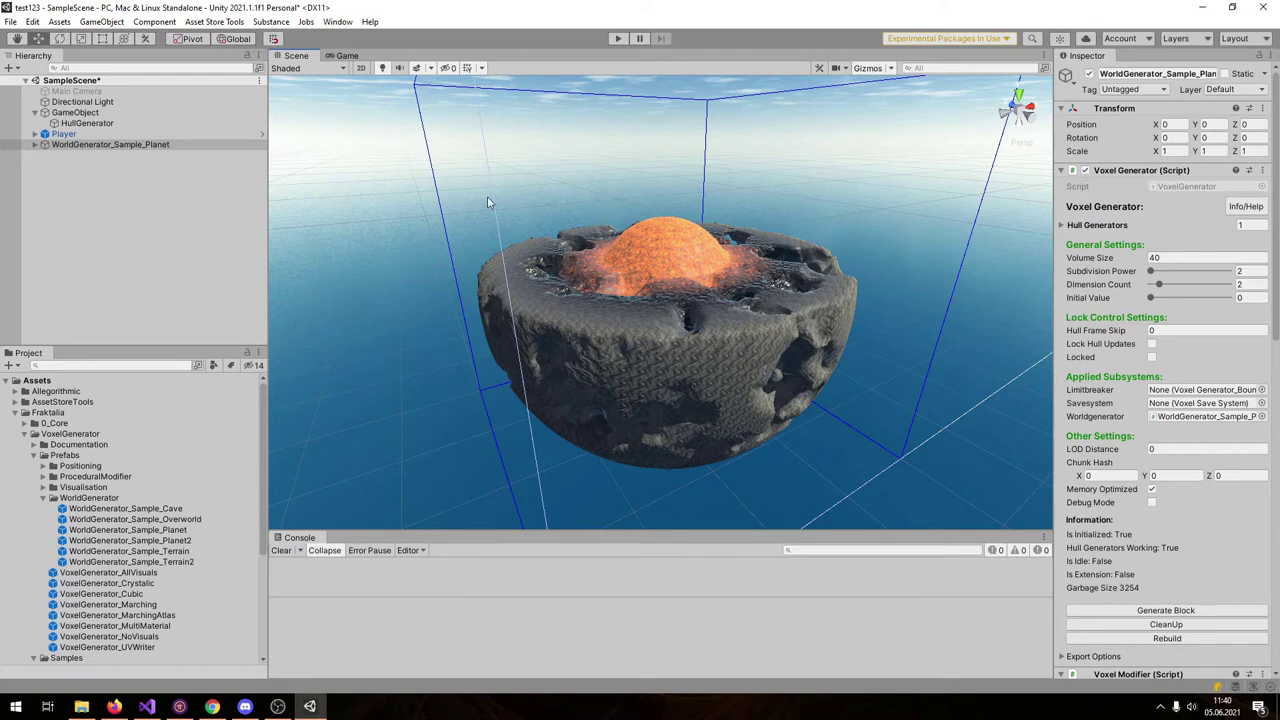
{"action": "left_click", "coordinate": [40, 147]}
{"action": "left_click", "coordinate": [35, 144]}
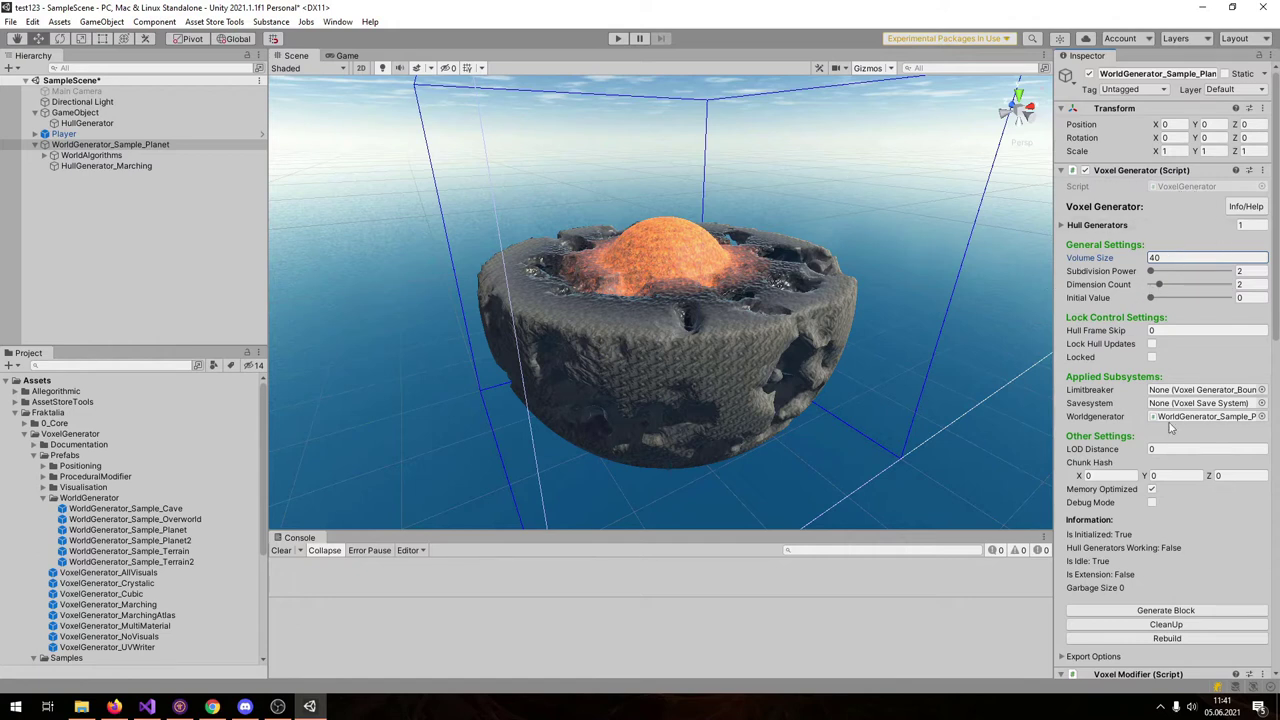
Examine the planet's HullGenerator_Marching settings and view its generated surface up close from above
{"action": "left_click", "coordinate": [130, 167]}
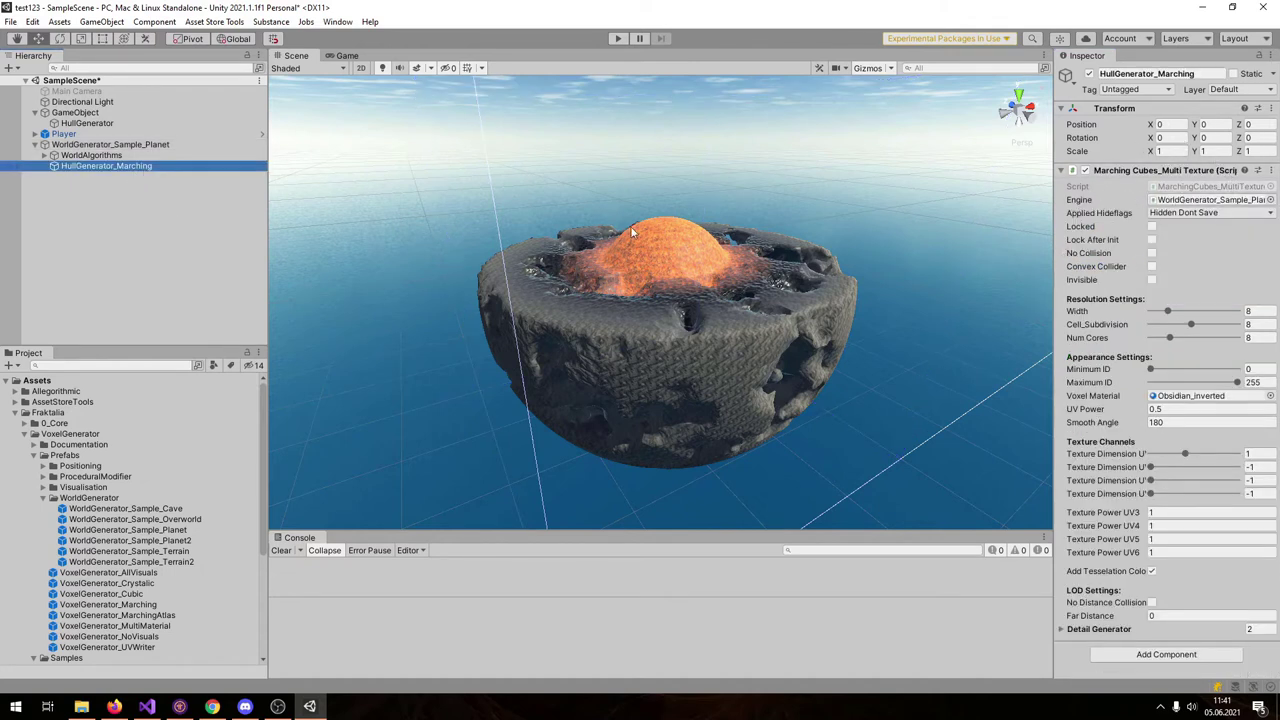
{"action": "scroll", "coordinate": [780, 266], "scroll_direction": "up", "scroll_amount": 6}
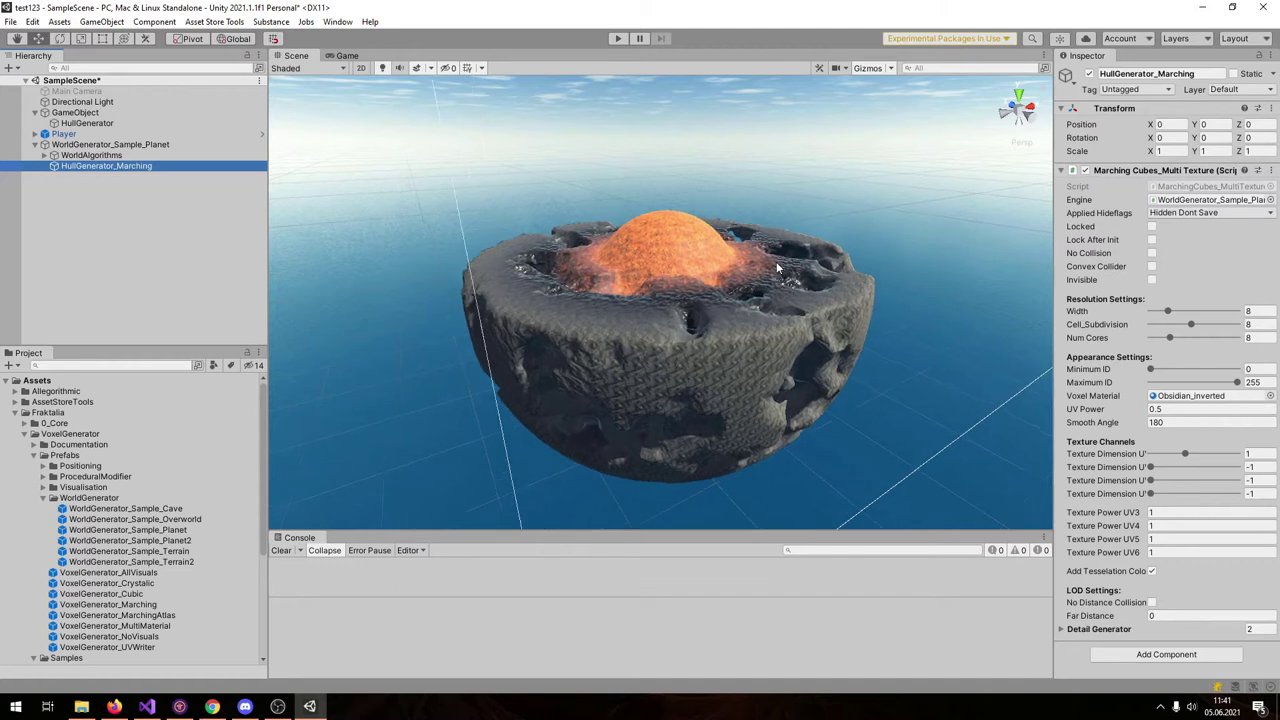
{"action": "left_click_drag", "start_coordinate": [787, 212], "coordinate": [758, 356], "text": "alt"}
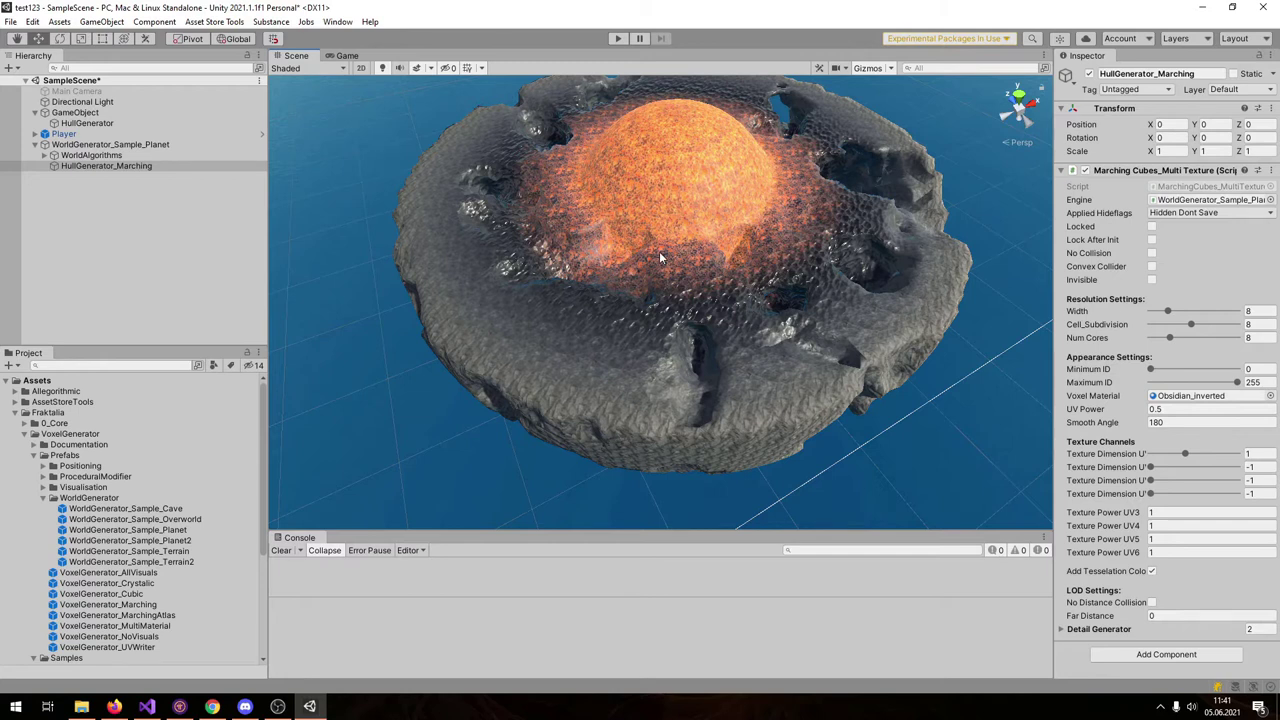
Review the components on WorldGenerator_Sample_Planet, expanding the World Generator's Algorithm Cluster list to see its elements
{"action": "left_click", "coordinate": [110, 144]}
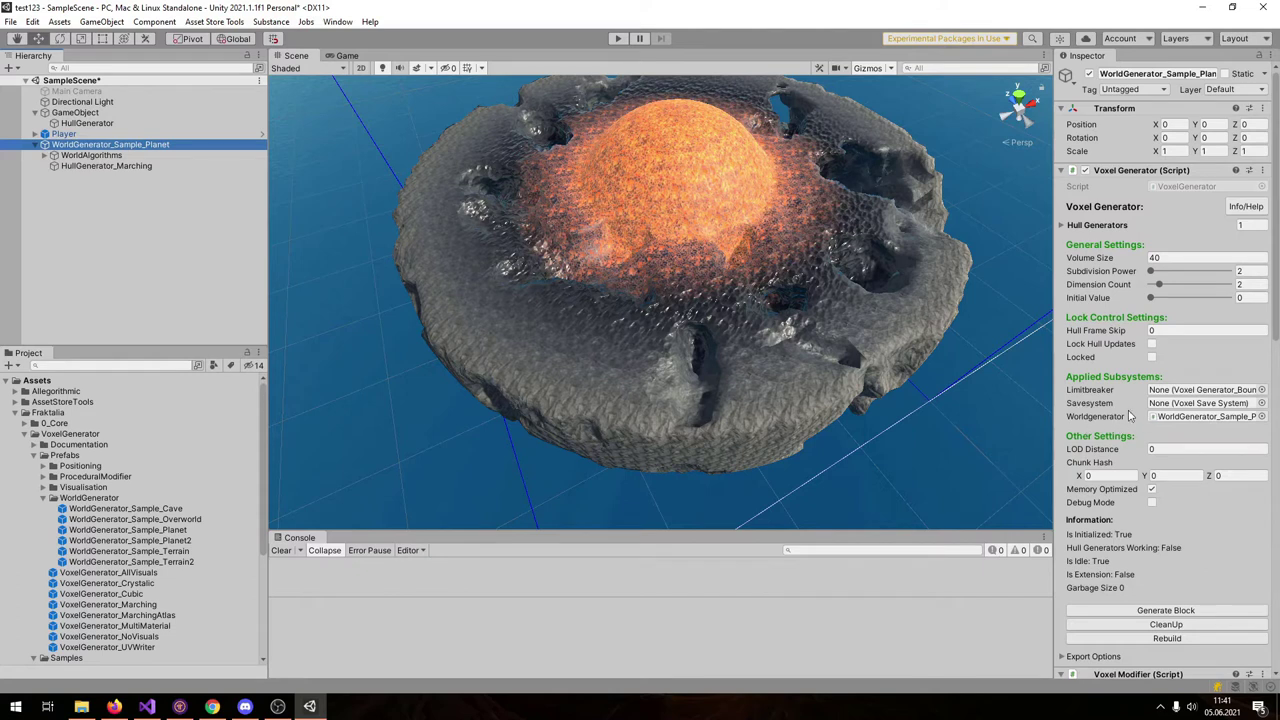
{"action": "scroll", "coordinate": [1265, 408], "scroll_direction": "down", "scroll_amount": 5}
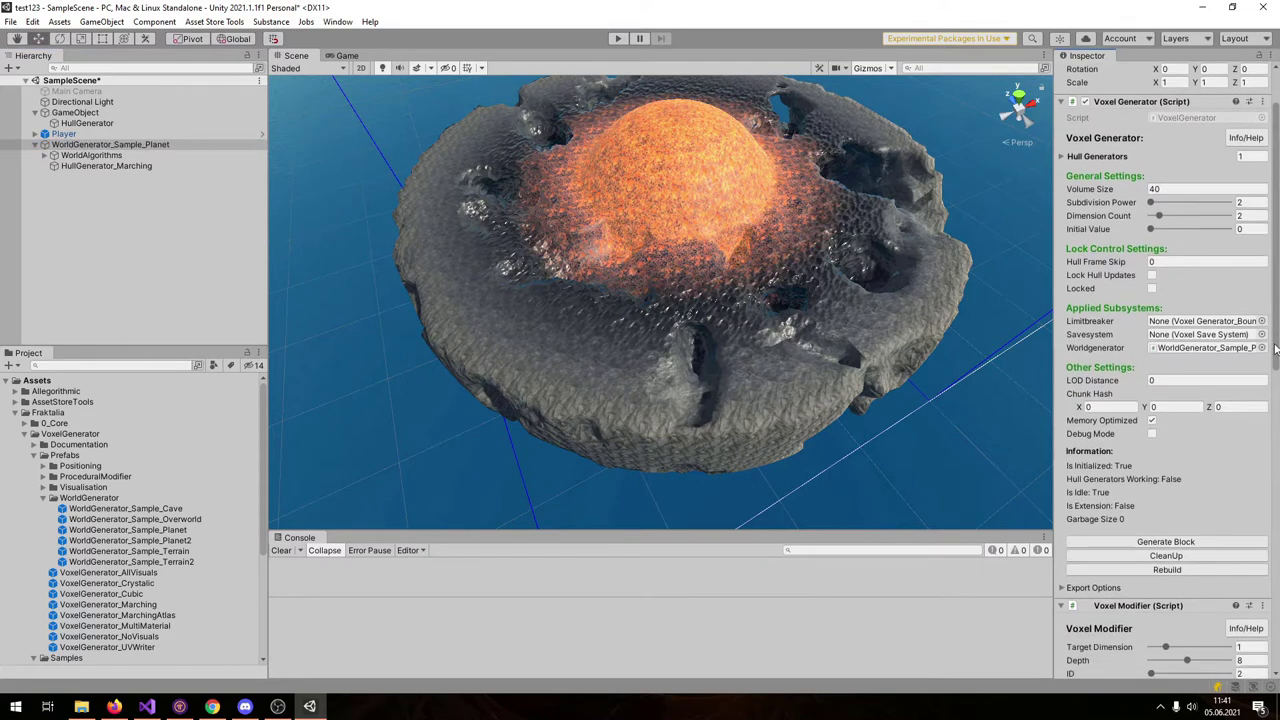
{"action": "mouse_move", "coordinate": [1265, 404]}
{"action": "left_mouse_down"}
{"action": "mouse_move", "coordinate": [1266, 420]}
{"action": "mouse_move", "coordinate": [1266, 407]}
{"action": "left_mouse_up"}
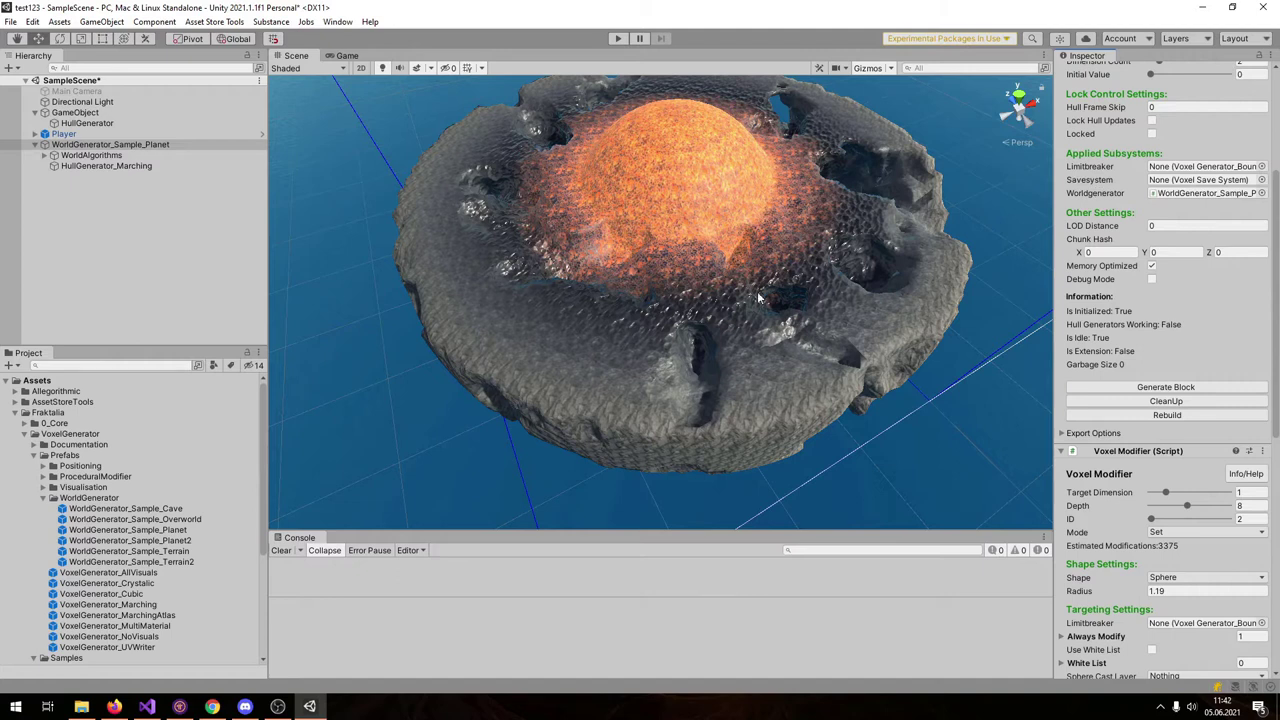
{"action": "left_click_drag", "start_coordinate": [1275, 235], "coordinate": [1272, 478]}
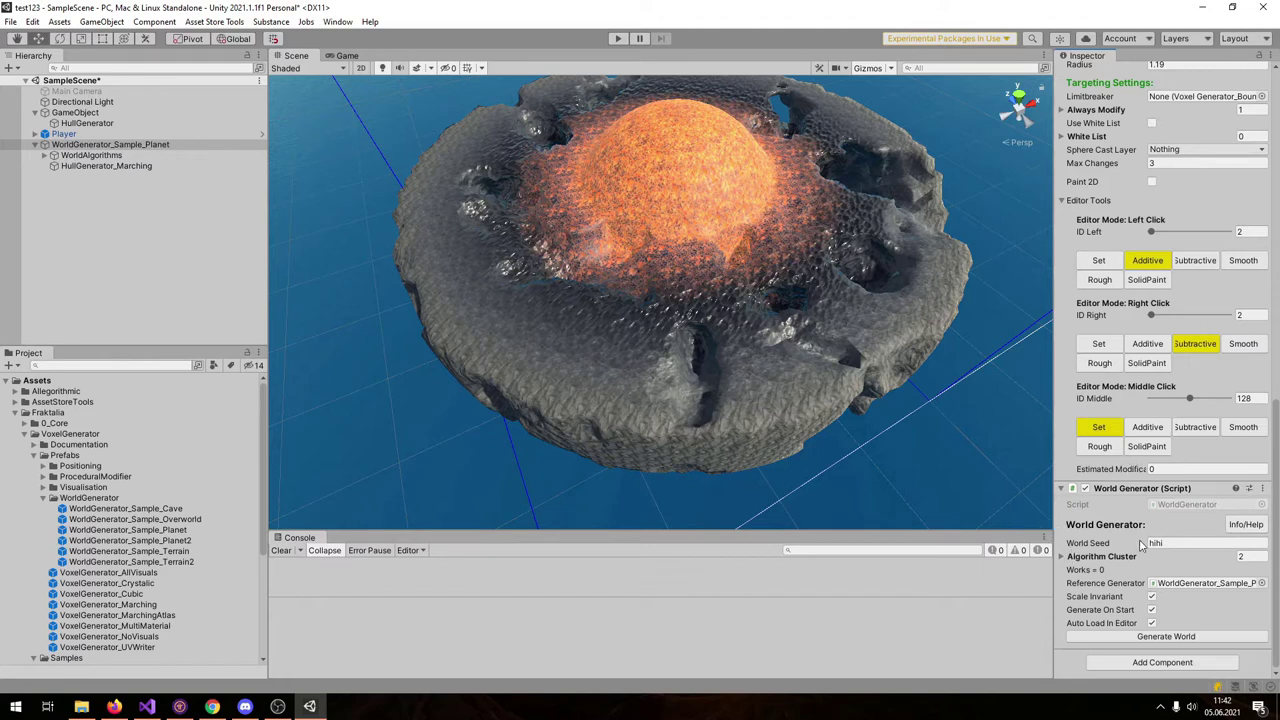
{"action": "left_click", "coordinate": [1088, 557]}
{"action": "scroll", "coordinate": [1090, 559], "scroll_direction": "down", "scroll_amount": 1}
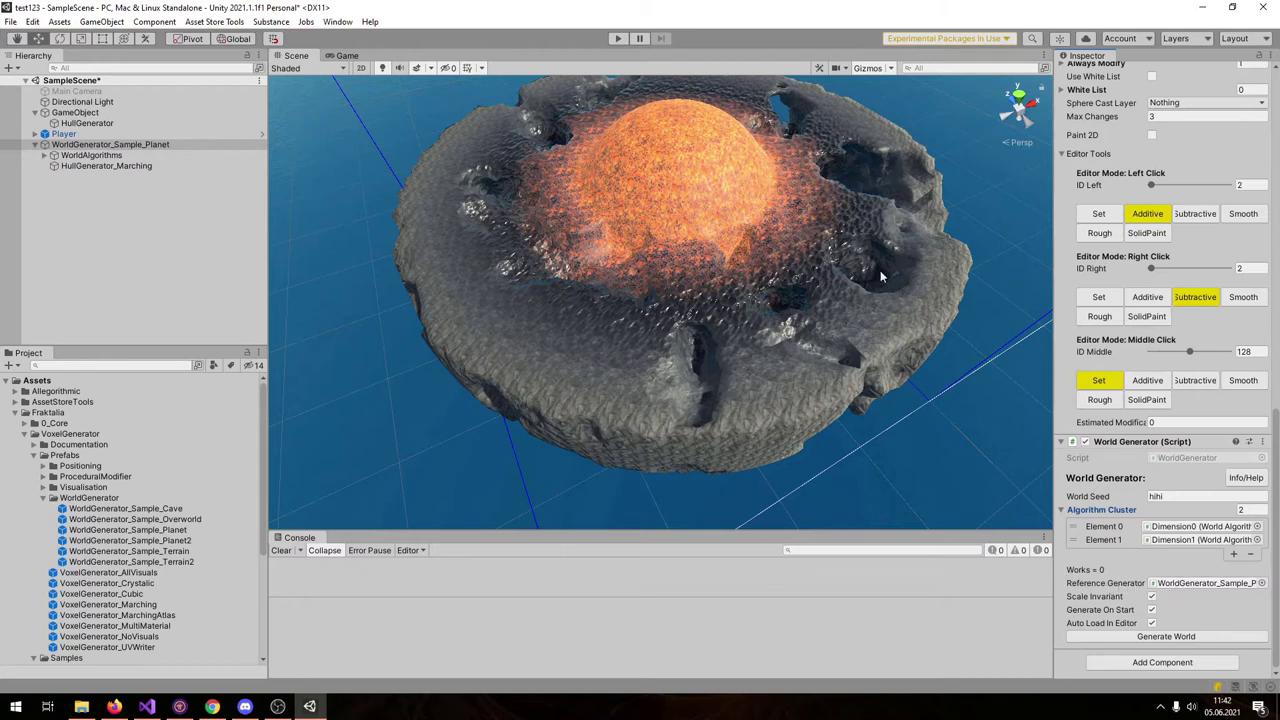
{"action": "scroll", "coordinate": [1108, 193], "scroll_direction": "up", "scroll_amount": 10}
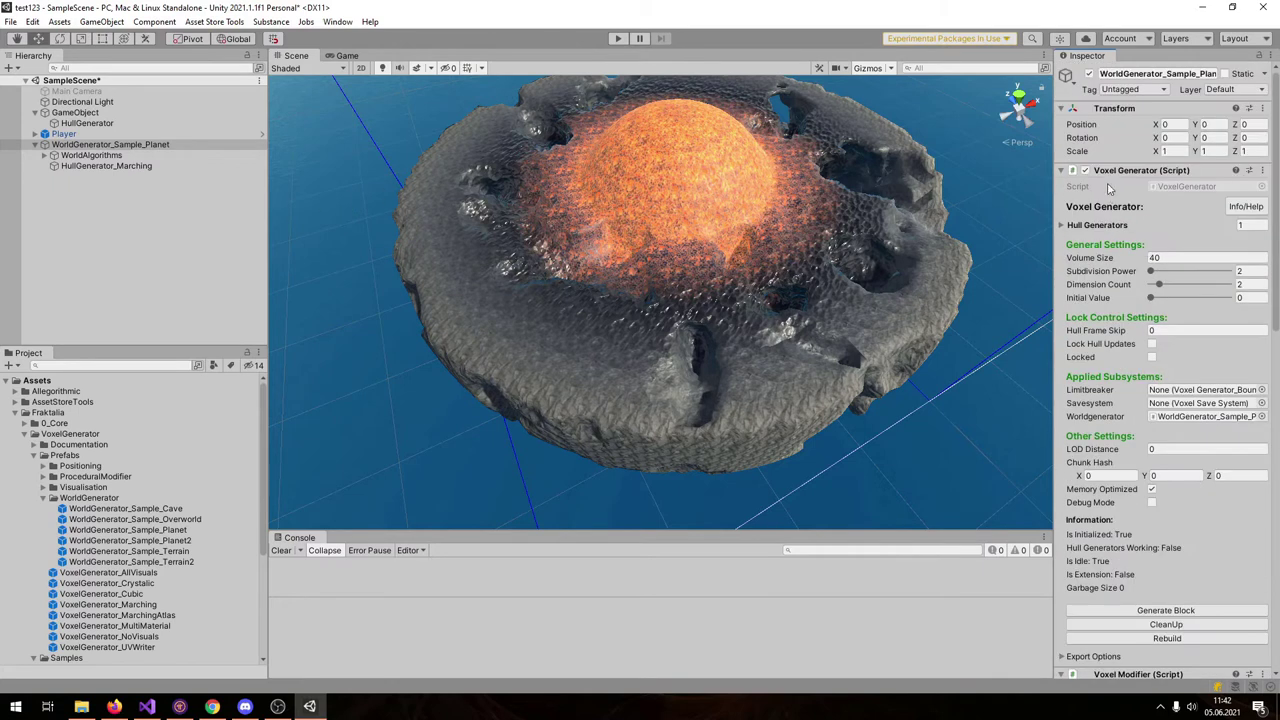
{"action": "scroll", "coordinate": [1187, 320], "scroll_direction": "down", "scroll_amount": 10}
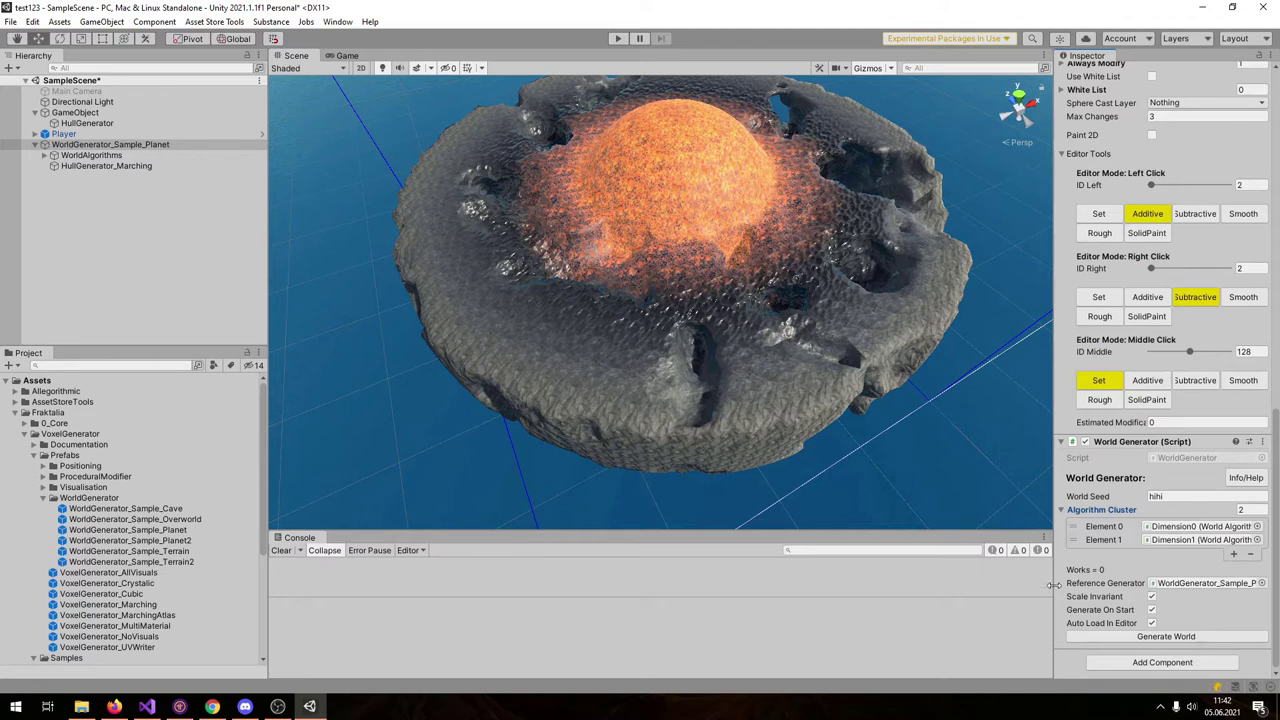
{"action": "scroll", "coordinate": [1140, 560], "scroll_direction": "up", "scroll_amount": 10}
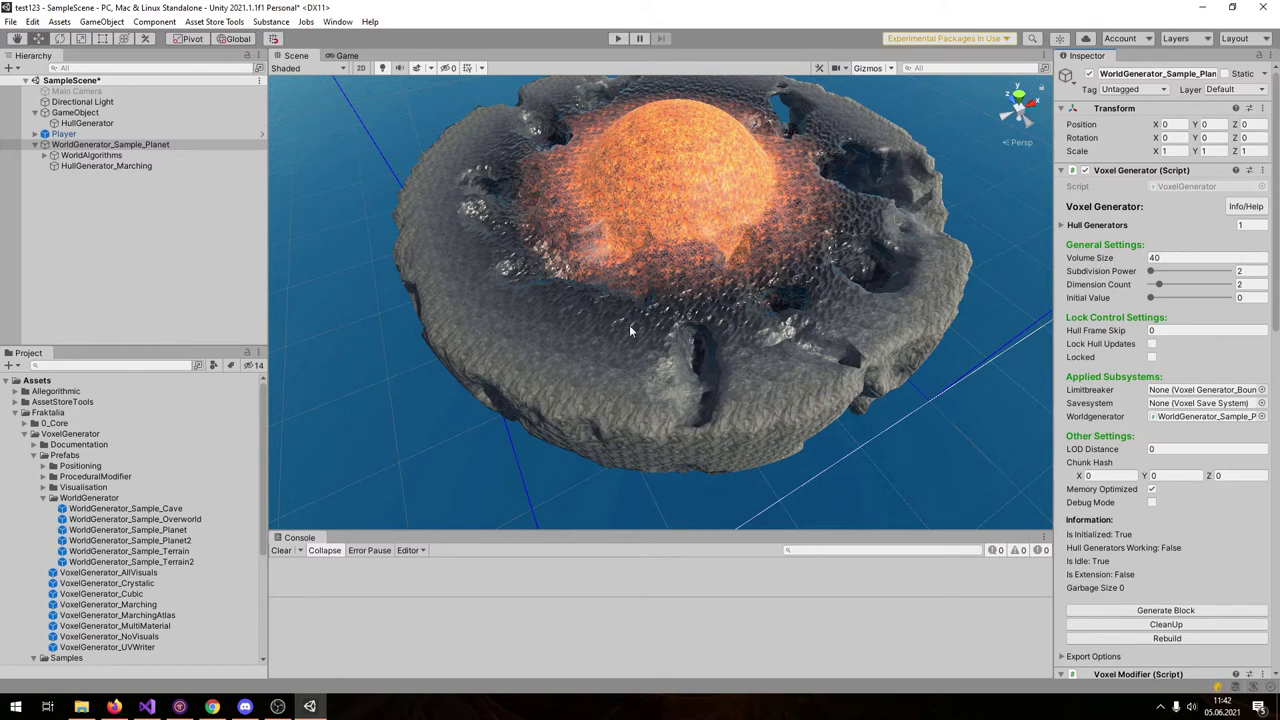
{"action": "scroll", "coordinate": [1137, 372], "scroll_direction": "down", "scroll_amount": 12}
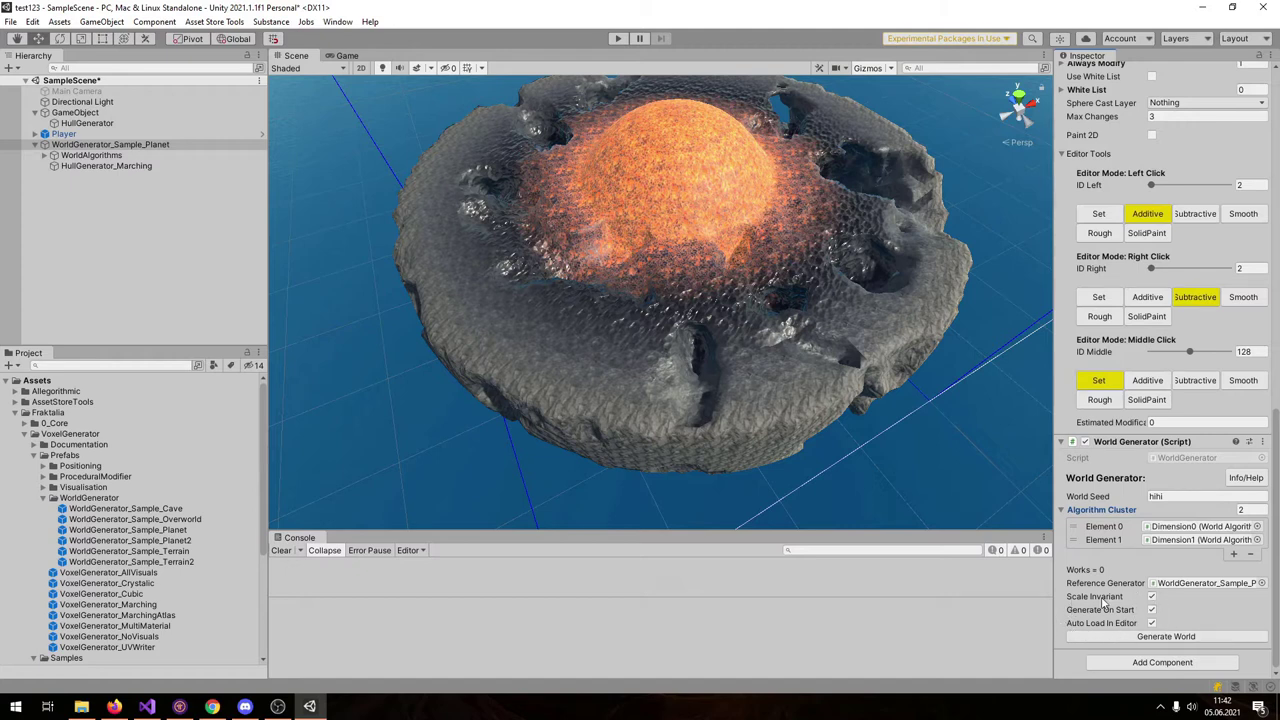
Clean up the planet's voxel data and generate its world again with the World Generator component
{"action": "scroll", "coordinate": [1122, 410], "scroll_direction": "up", "scroll_amount": 10}
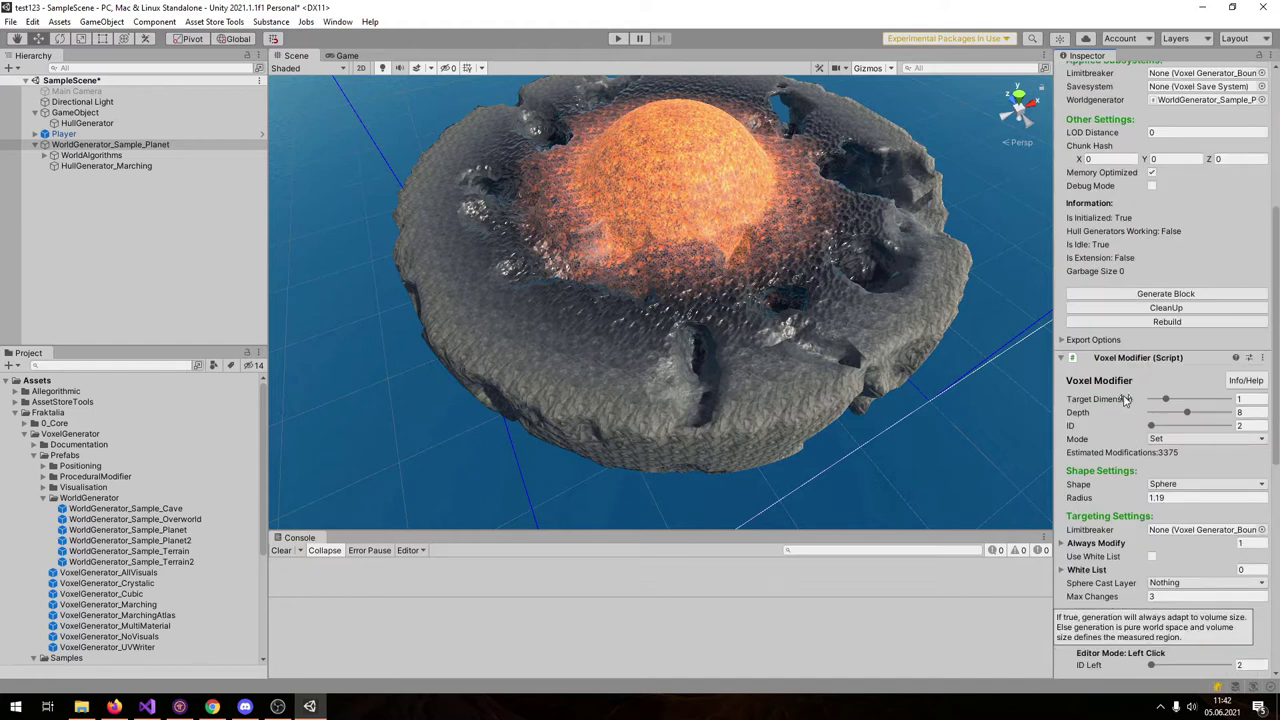
{"action": "left_click", "coordinate": [1136, 309]}
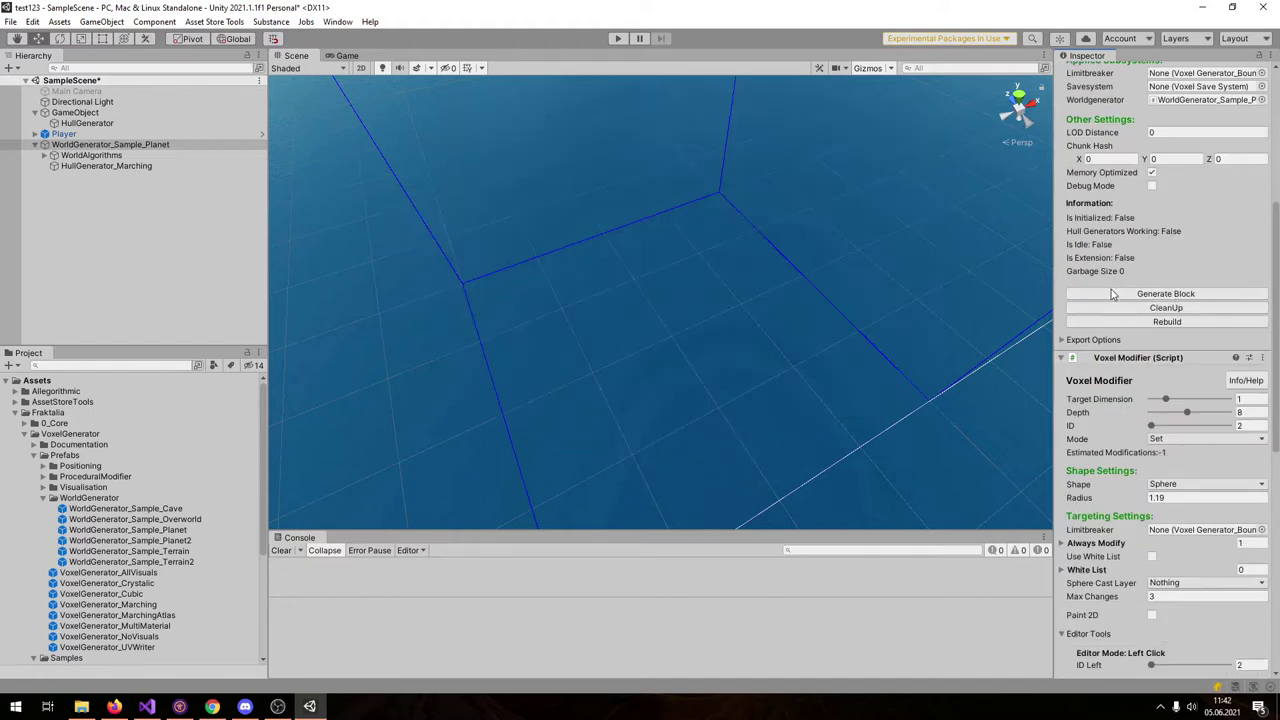
{"action": "scroll", "coordinate": [1125, 318], "scroll_direction": "down", "scroll_amount": 10}
{"action": "left_click", "coordinate": [1160, 637]}
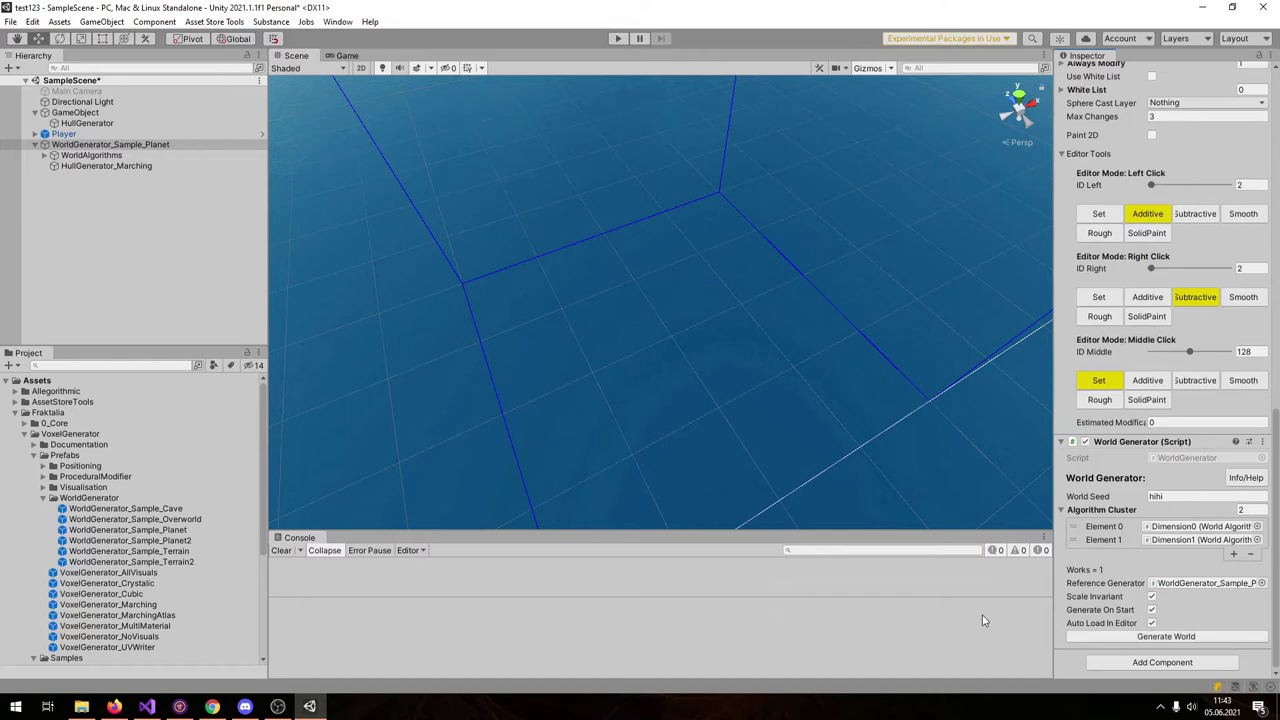
{"action": "left_click_drag", "start_coordinate": [888, 460], "coordinate": [695, 257], "text": "alt"}
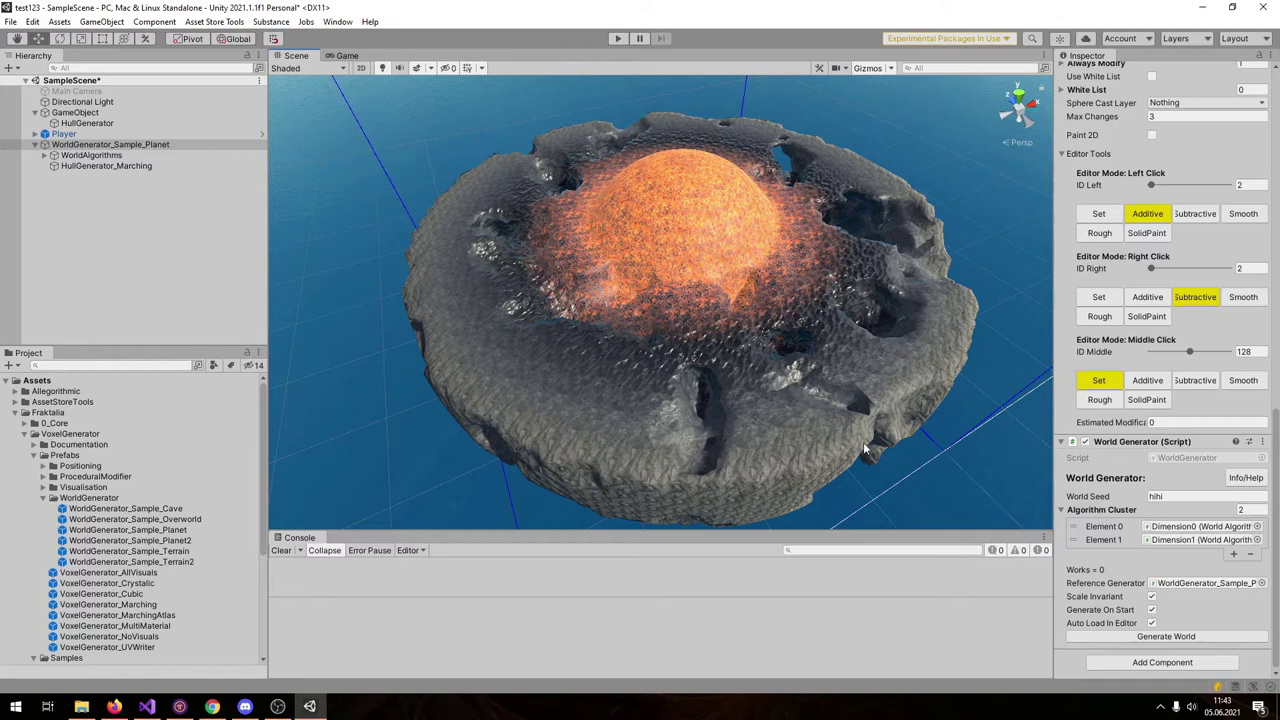
Expand WorldAlgorithms with its Dimension0 and Dimension1 children to show the algorithm objects in each
{"action": "left_click", "coordinate": [74, 156]}
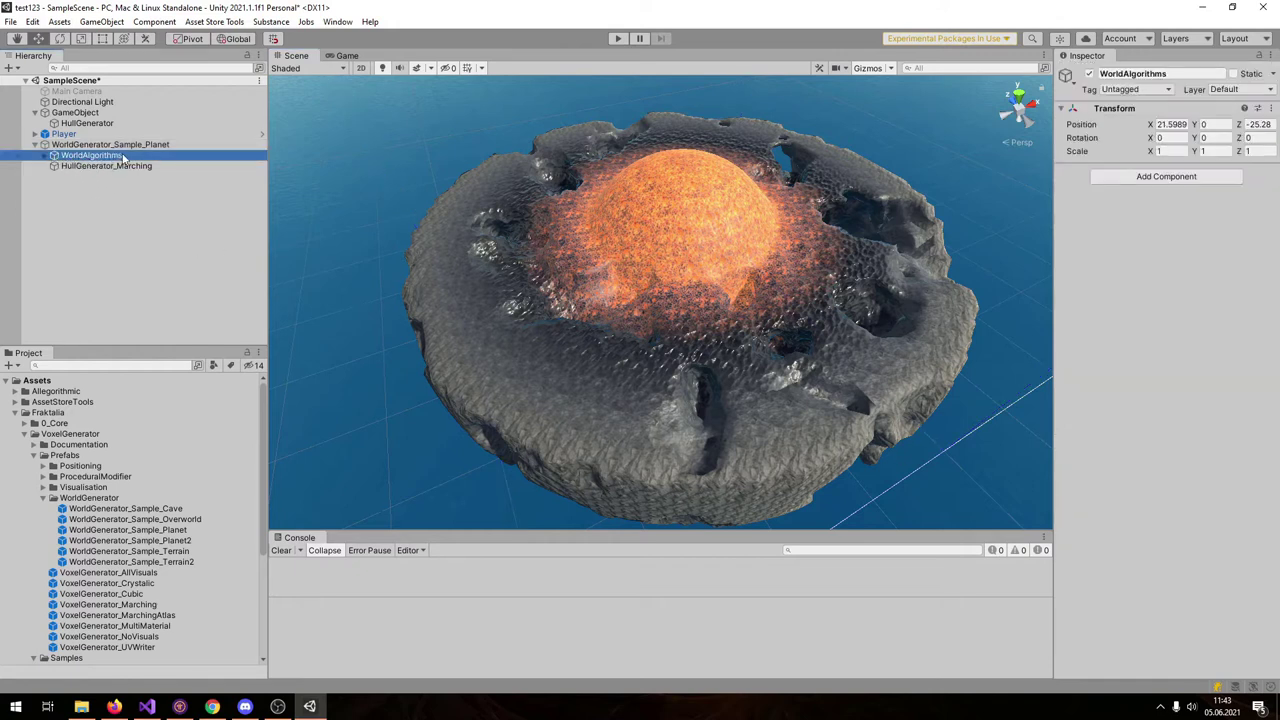
{"action": "left_click", "coordinate": [45, 156]}
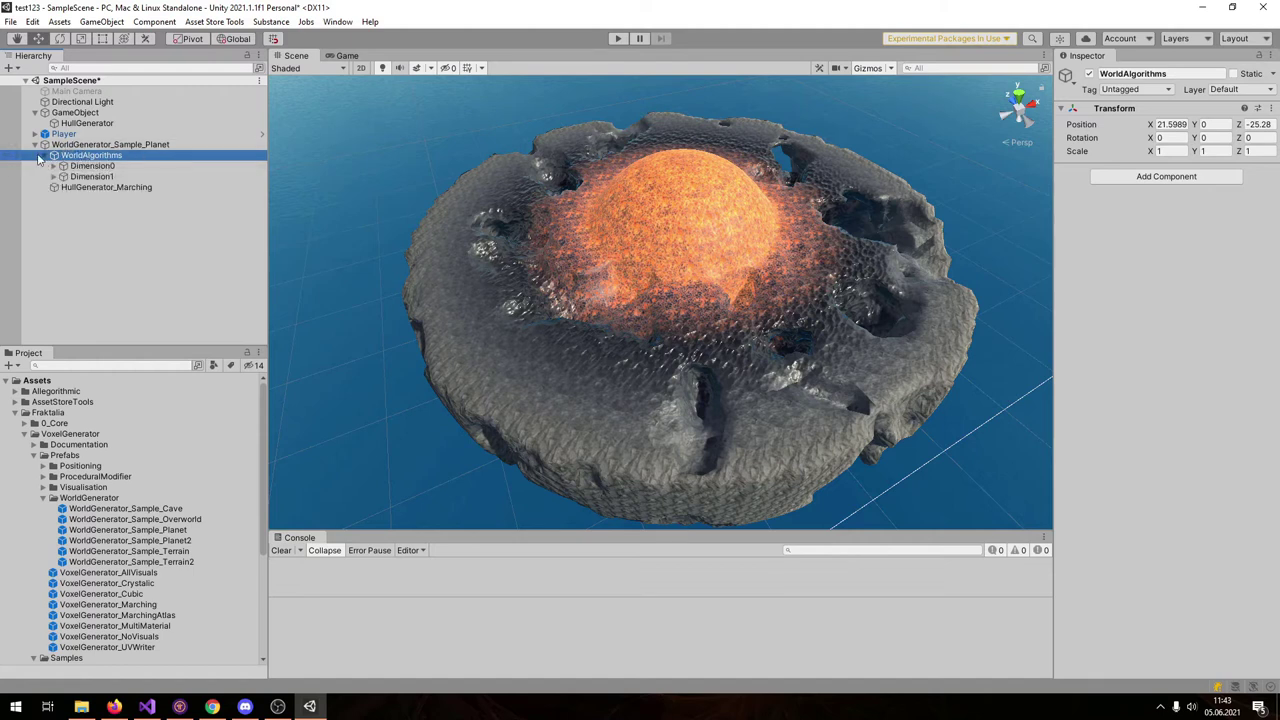
{"action": "left_click", "coordinate": [97, 167]}
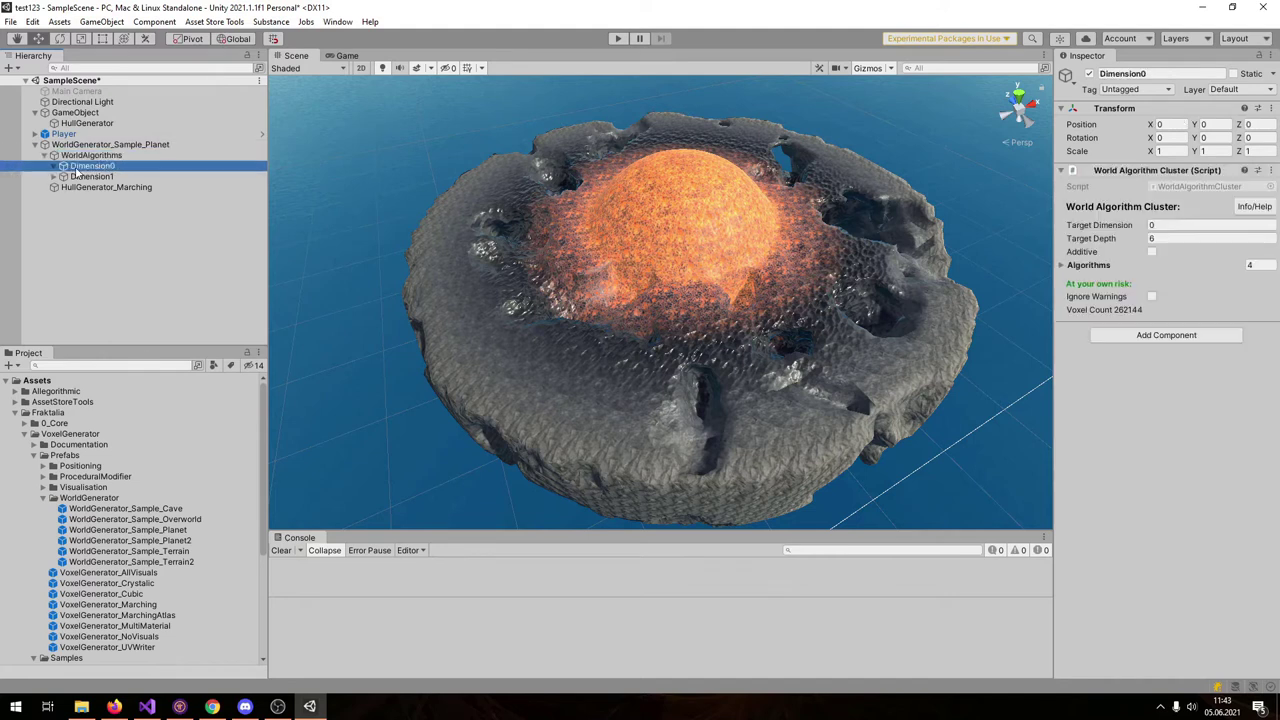
{"action": "left_click", "coordinate": [52, 167]}
{"action": "left_click", "coordinate": [56, 219]}
{"action": "left_click", "coordinate": [54, 220]}
Examine the World Algorithm Cluster settings of Dimension0 and Dimension1, including the expanded Algorithms list
{"action": "left_click", "coordinate": [92, 166]}
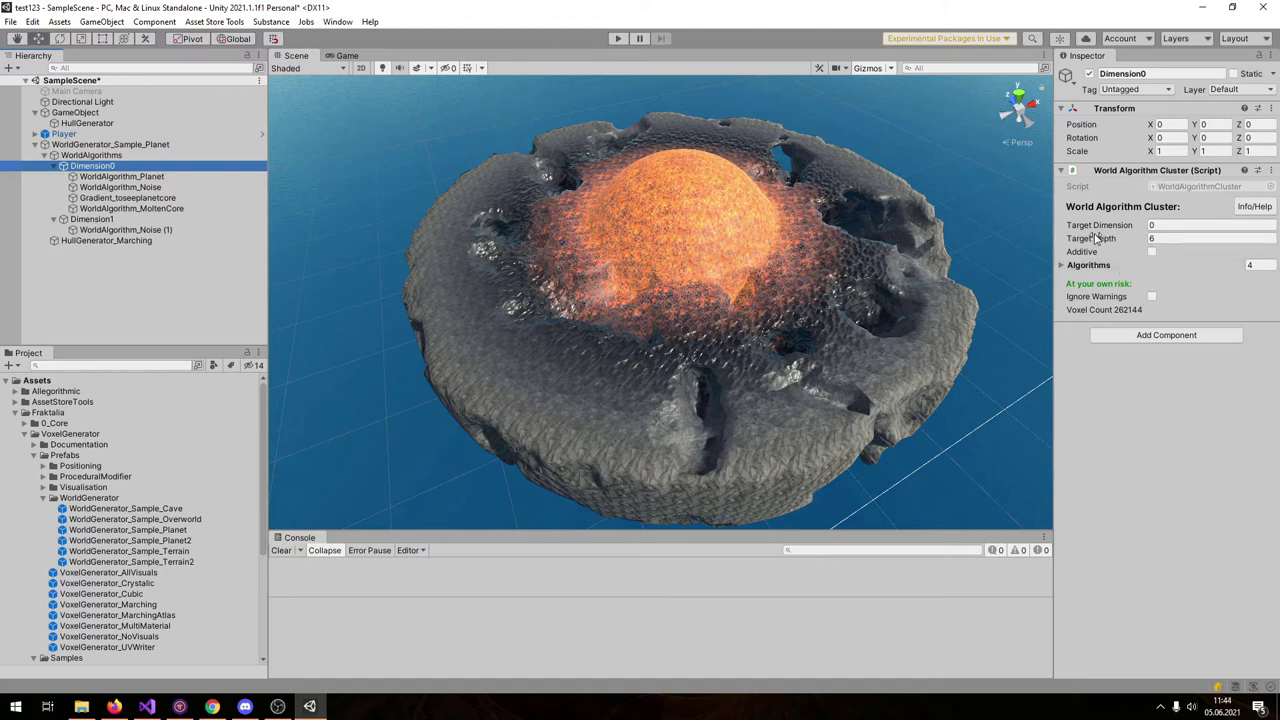
{"action": "left_click", "coordinate": [1078, 265]}
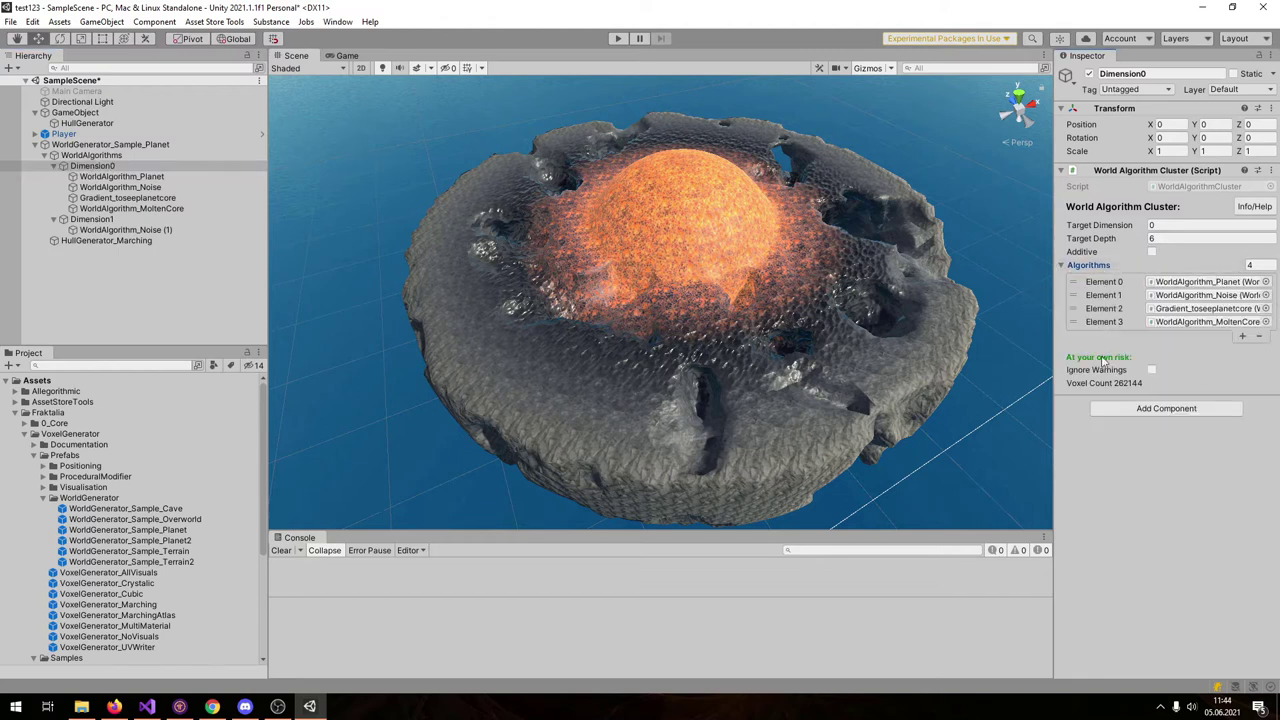
{"action": "left_click", "coordinate": [91, 219]}
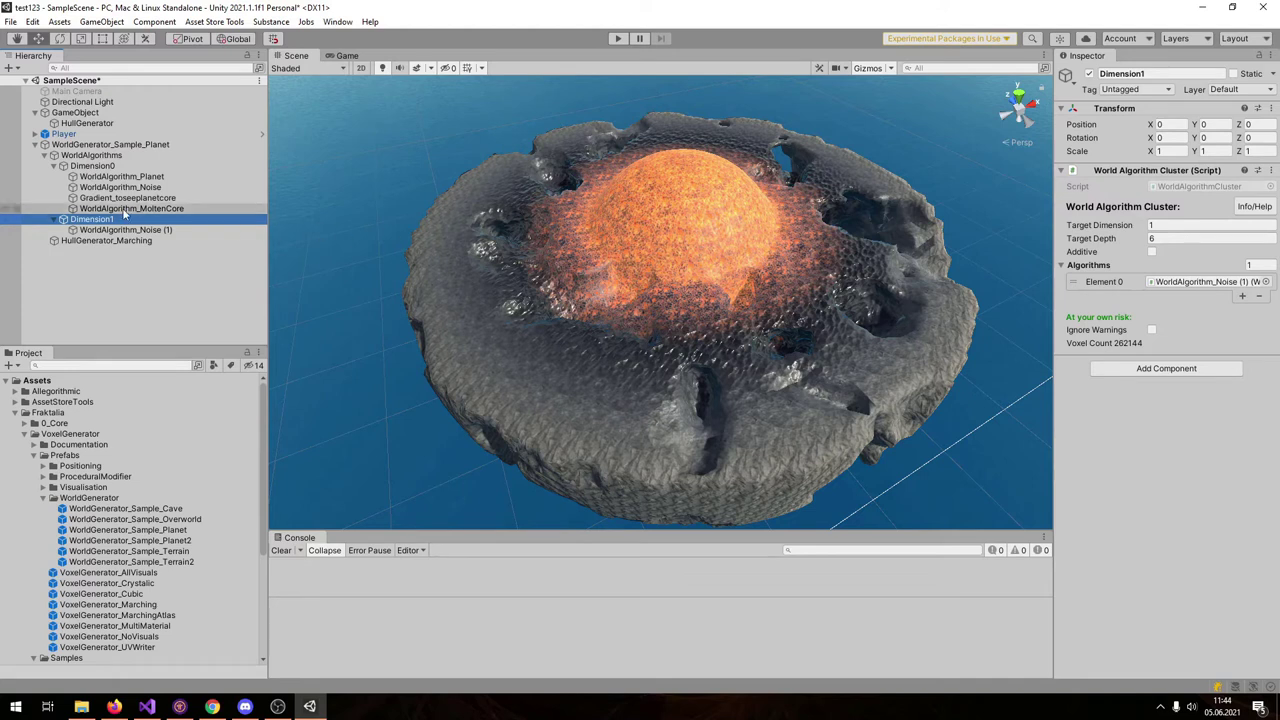
Inspect WorldAlgorithm_Planet's World Generator reference and locate its script among the project's algorithm scripts
{"action": "left_click", "coordinate": [100, 177]}
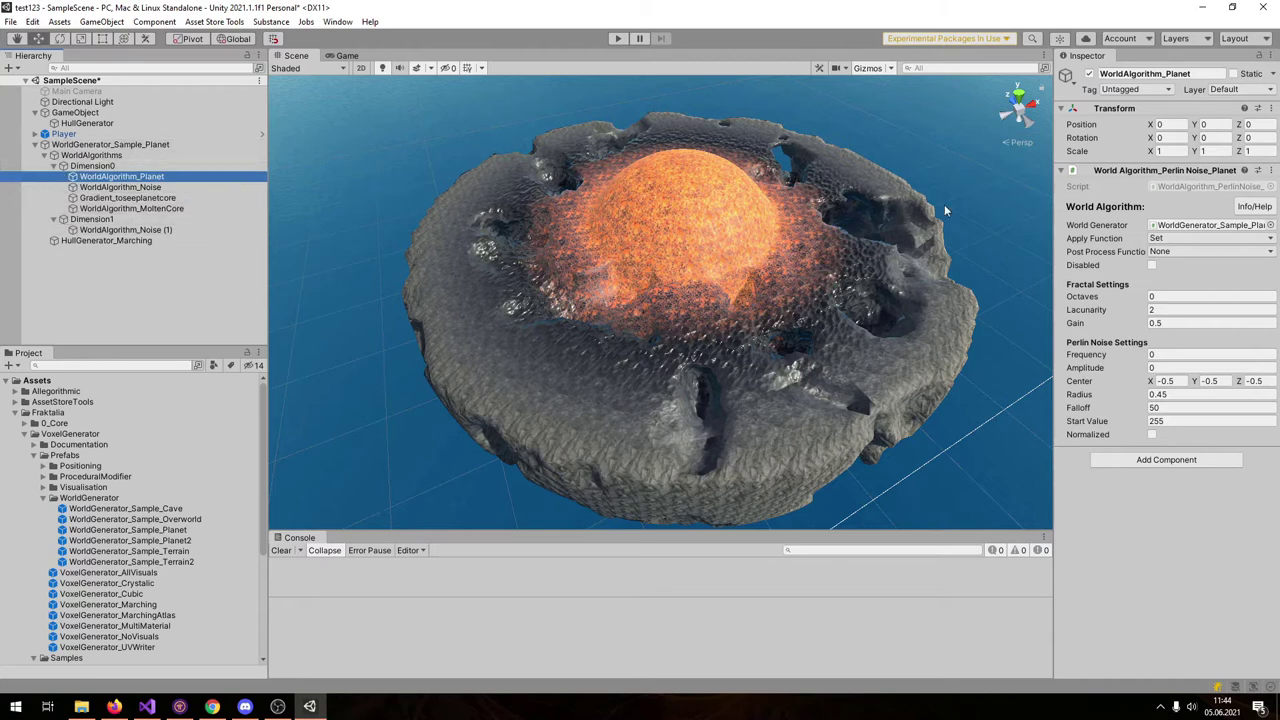
{"action": "left_click", "coordinate": [1090, 224]}
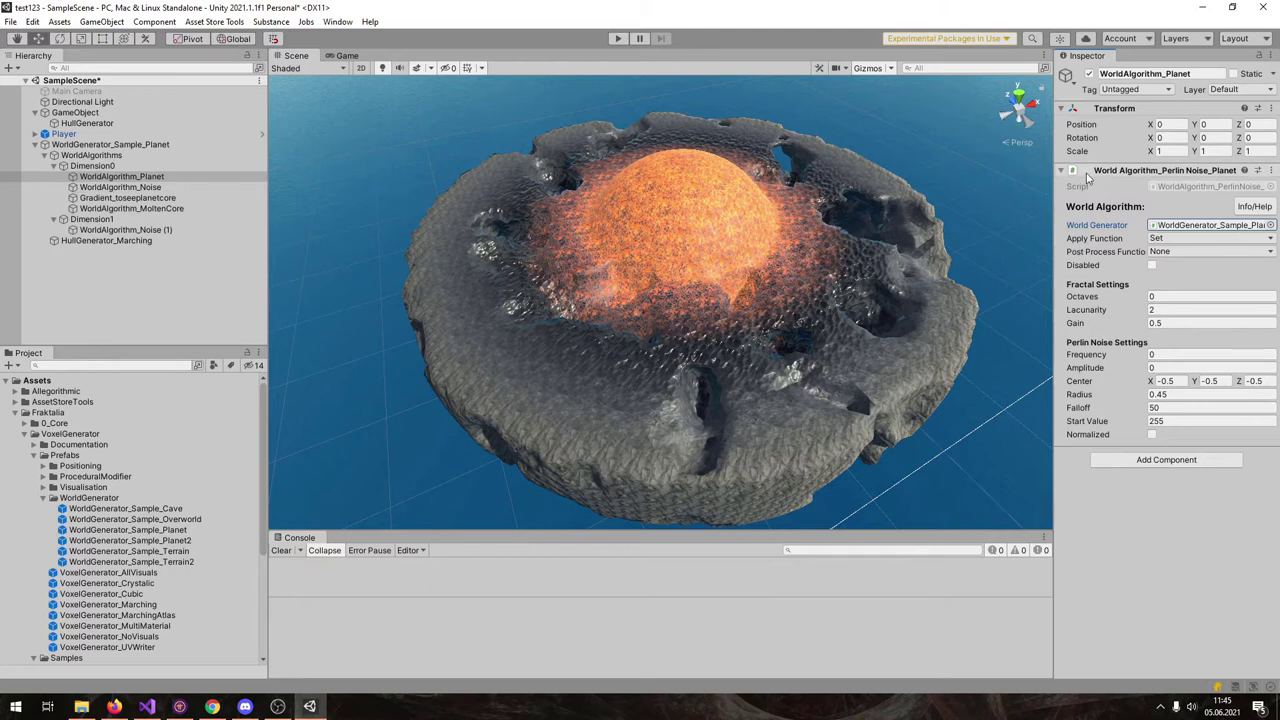
{"action": "left_click", "coordinate": [1180, 188]}
{"action": "scroll", "coordinate": [162, 533], "scroll_direction": "down", "scroll_amount": 4}
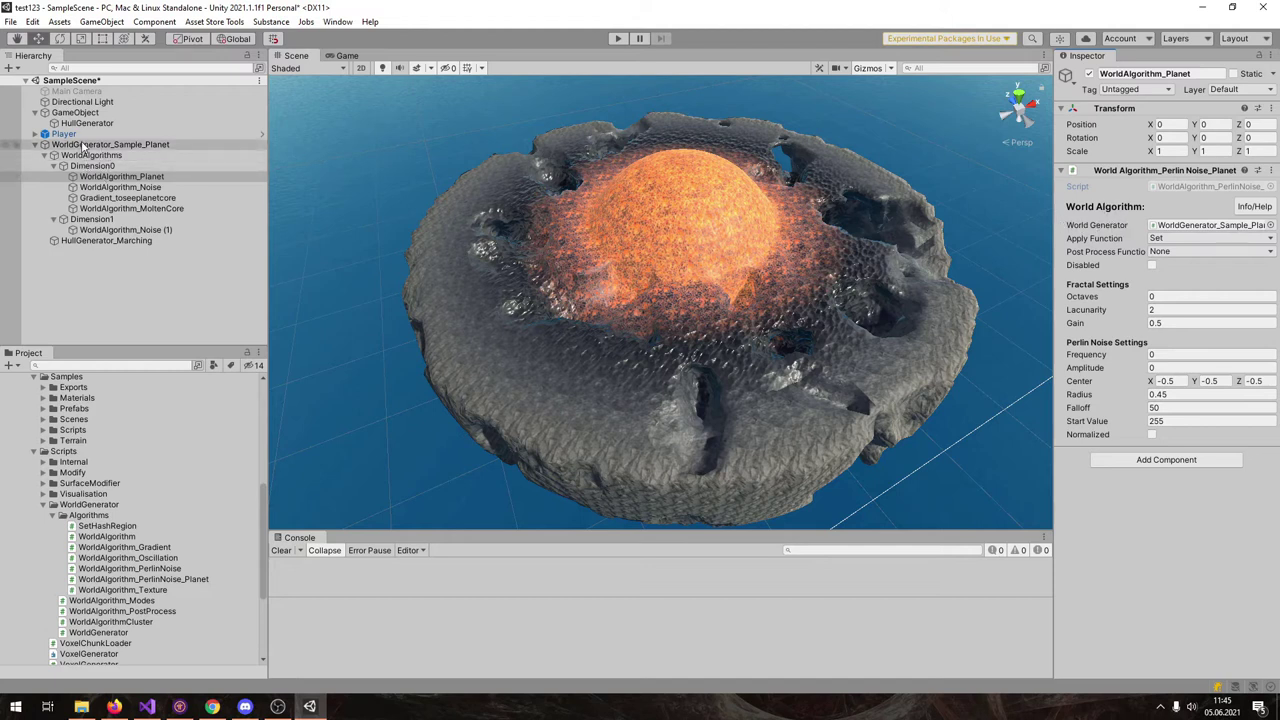
{"action": "left_click", "coordinate": [1172, 228]}
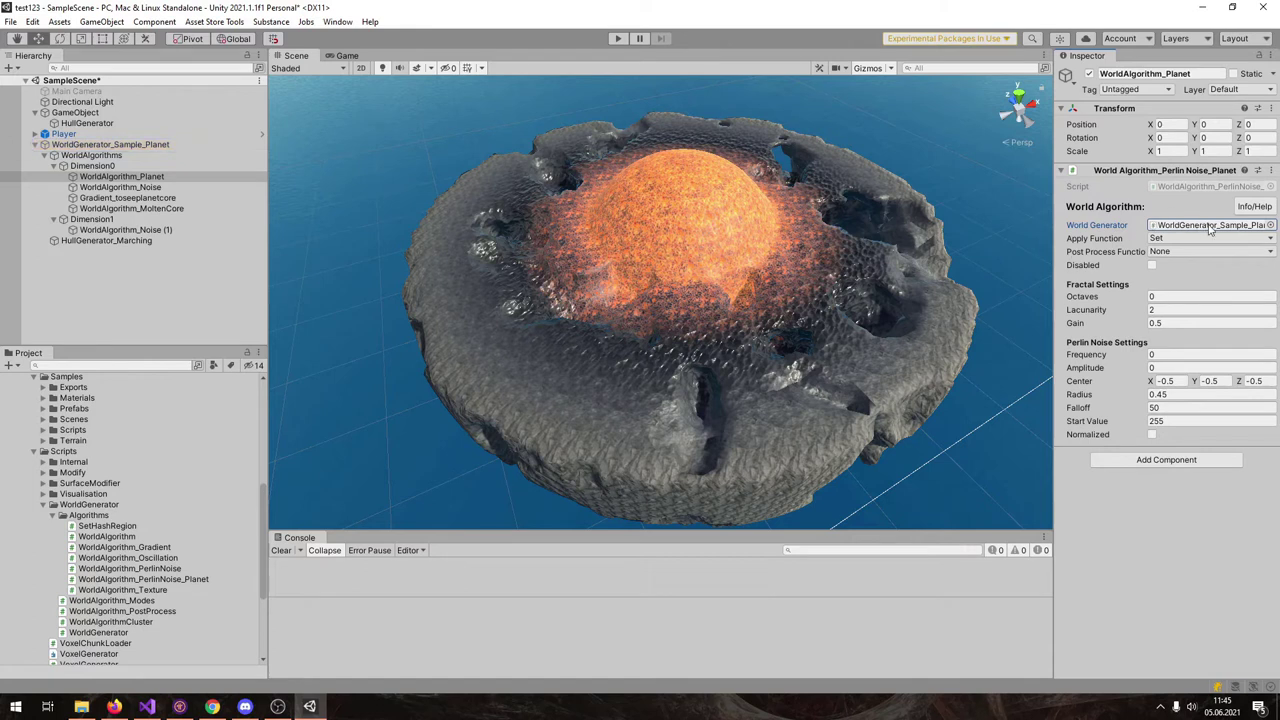
Review the Apply Function options of WorldAlgorithm_Planet and keep Set selected
{"action": "left_click", "coordinate": [1094, 240]}
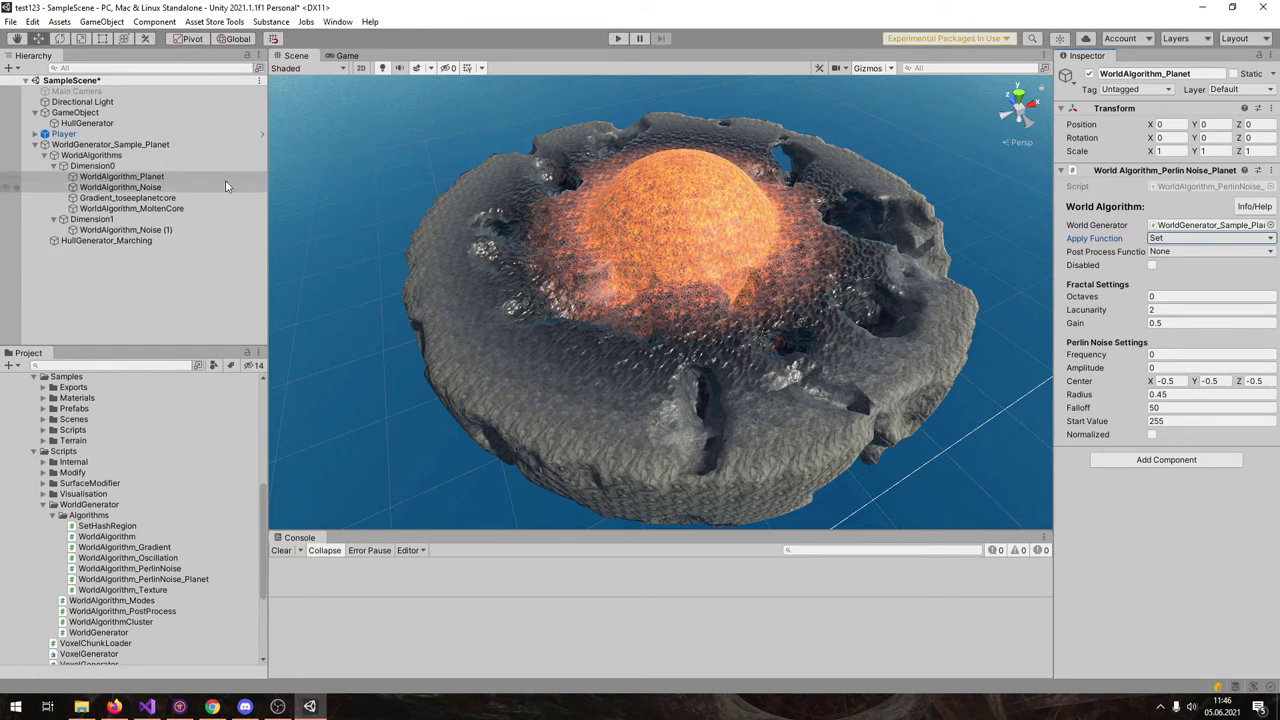
{"action": "left_click", "coordinate": [1160, 240]}
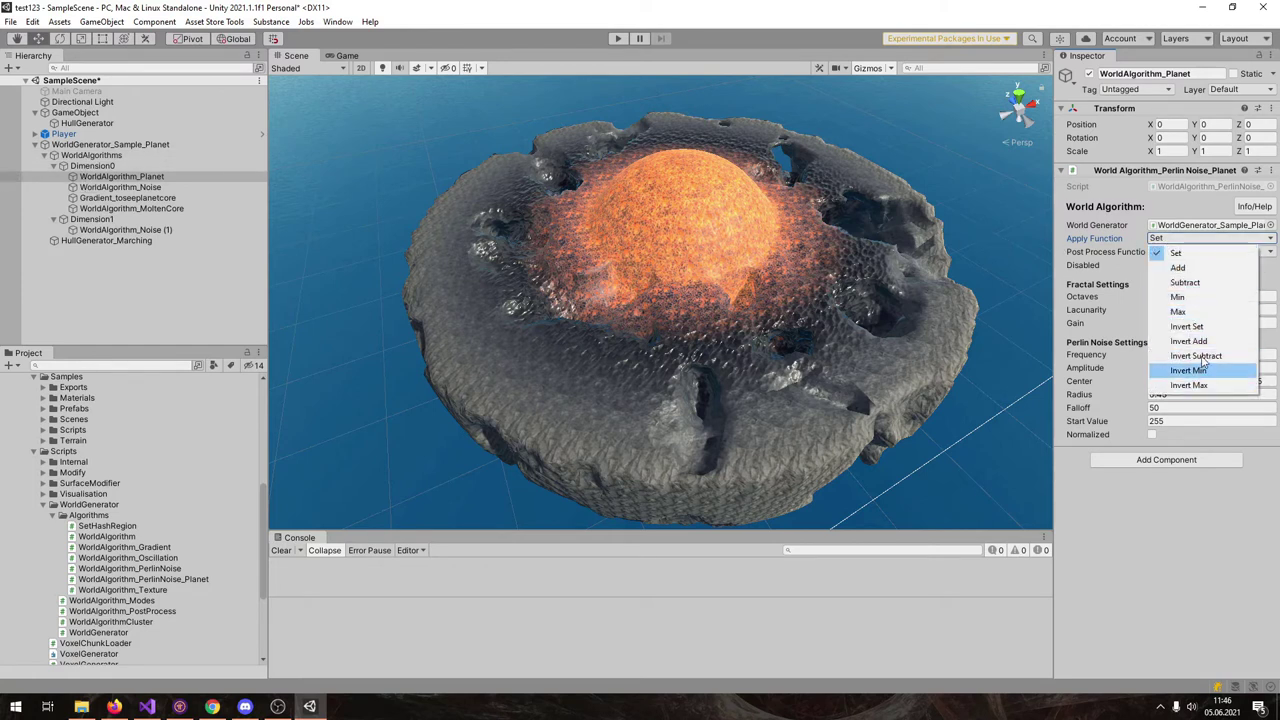
{"action": "left_click", "coordinate": [1174, 253]}
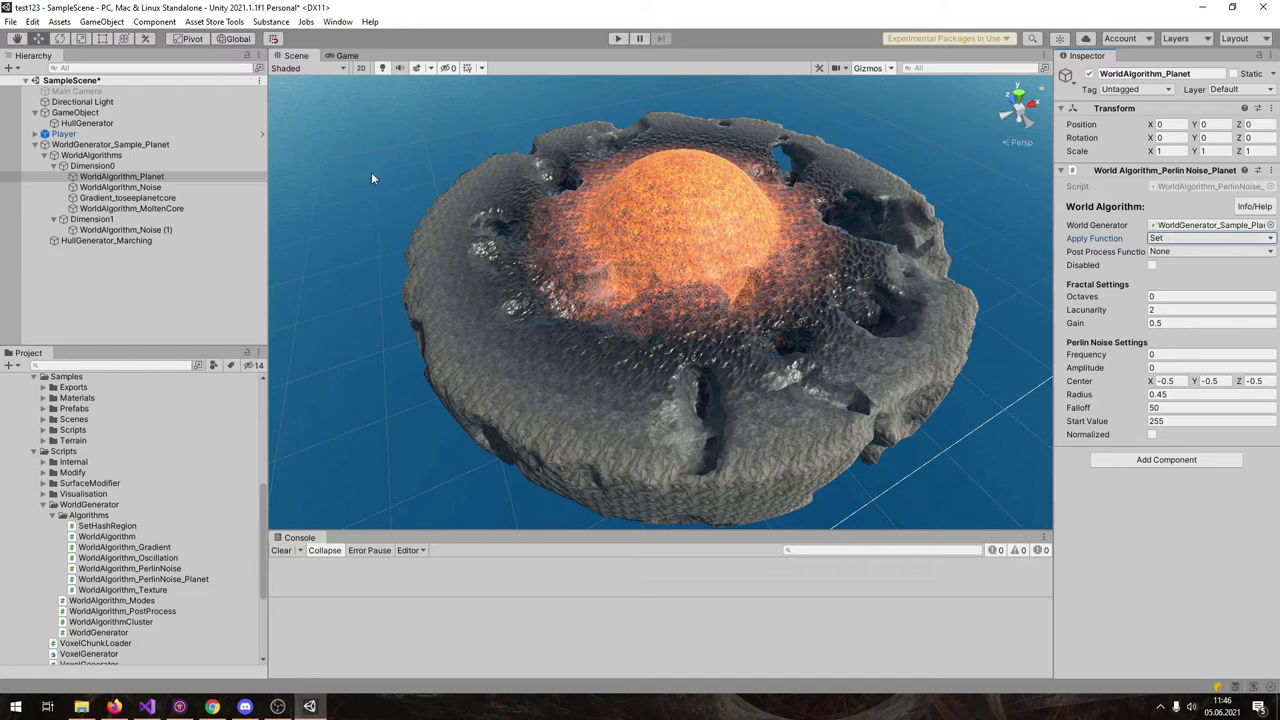
Compare the apply functions and parameters of WorldAlgorithm_Noise, WorldAlgorithm_Planet and Gradient_toseeplanetcore
{"action": "left_click", "coordinate": [222, 189]}
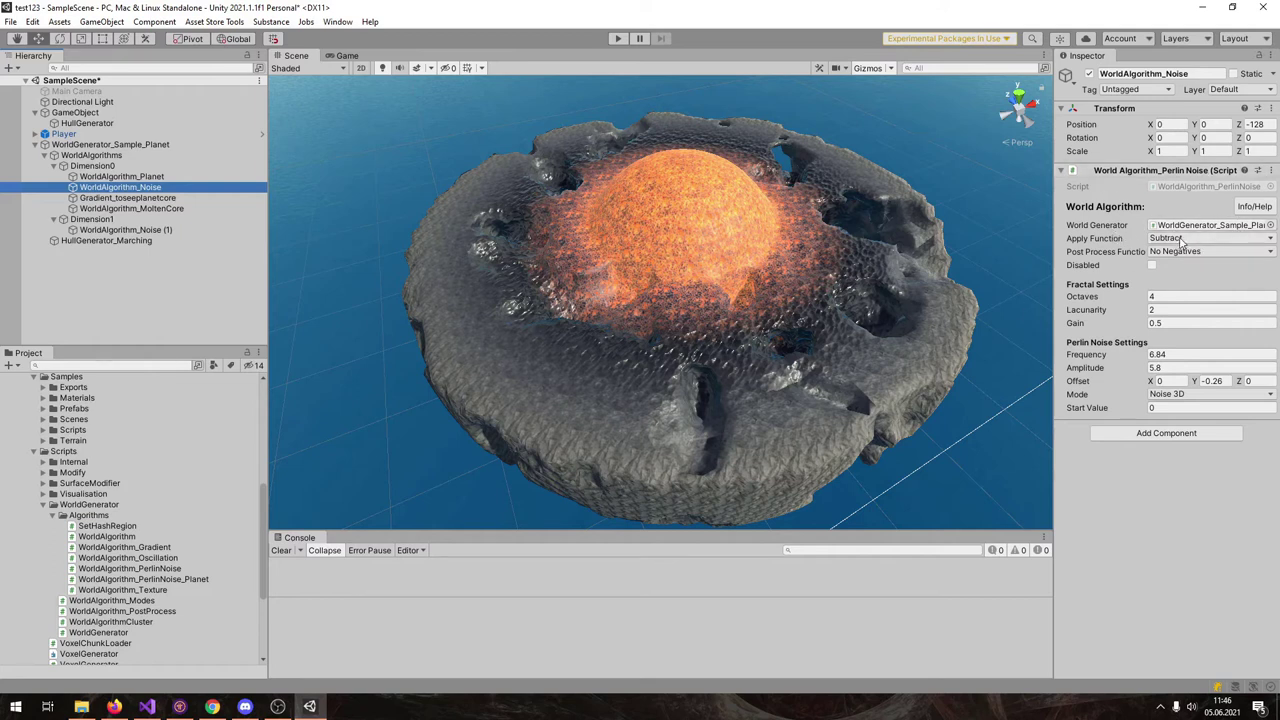
{"action": "left_click", "coordinate": [130, 177]}
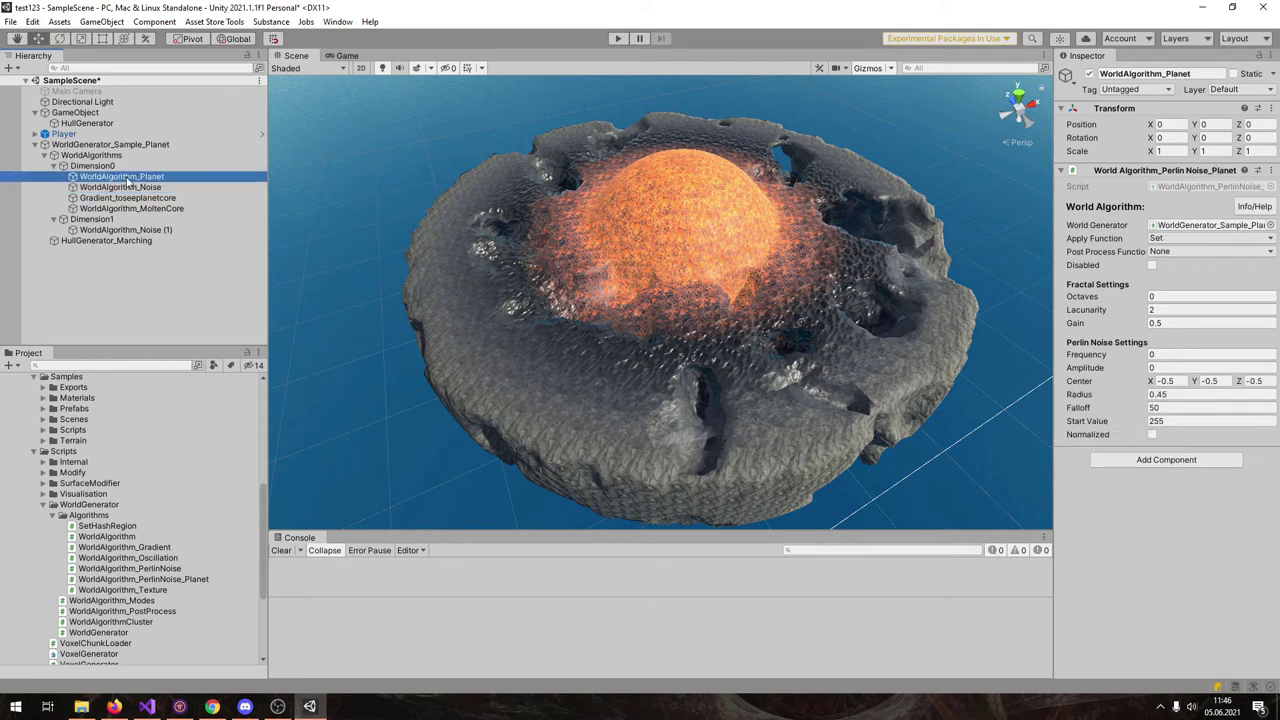
{"action": "mouse_move", "coordinate": [130, 177]}
{"action": "left_mouse_down"}
{"action": "mouse_move", "coordinate": [107, 189]}
{"action": "mouse_move", "coordinate": [202, 203]}
{"action": "left_mouse_up"}
{"action": "left_click", "coordinate": [130, 188]}
{"action": "left_click", "coordinate": [200, 198]}
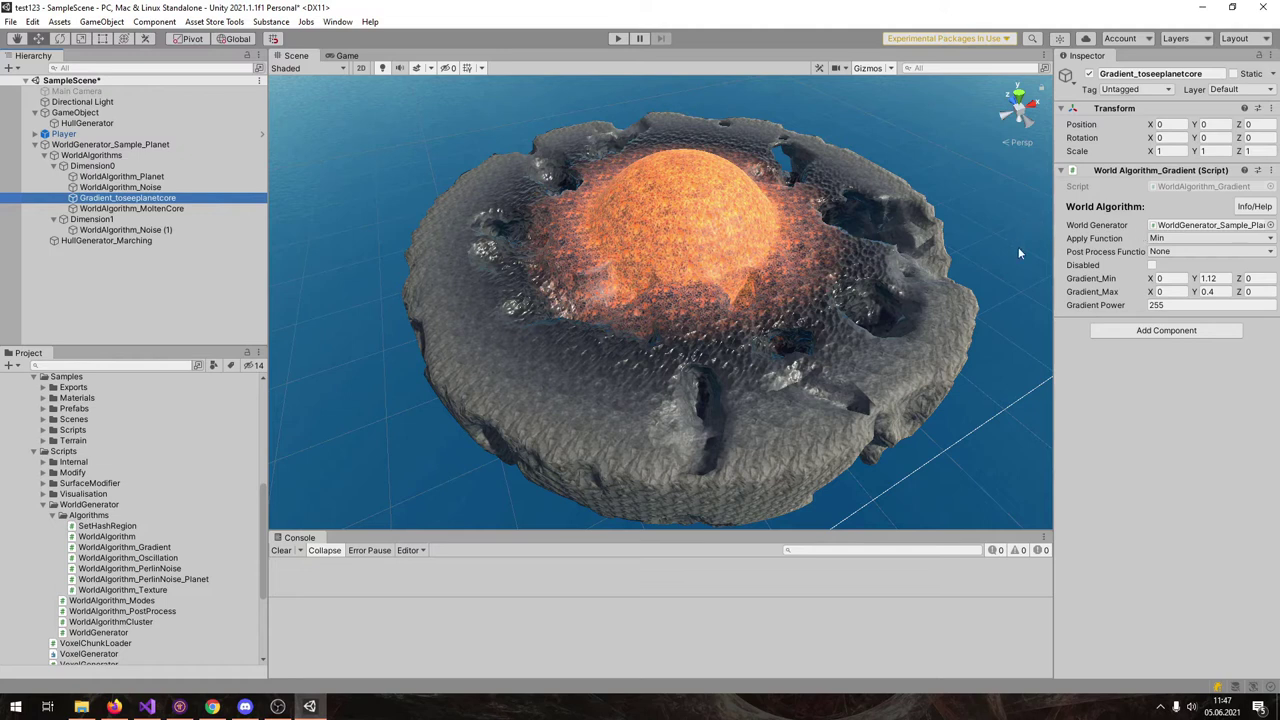
Examine WorldAlgorithm_MoltenCore's settings and review the Apply Function options of WorldAlgorithm_Planet, keeping Set
{"action": "left_click", "coordinate": [222, 209]}
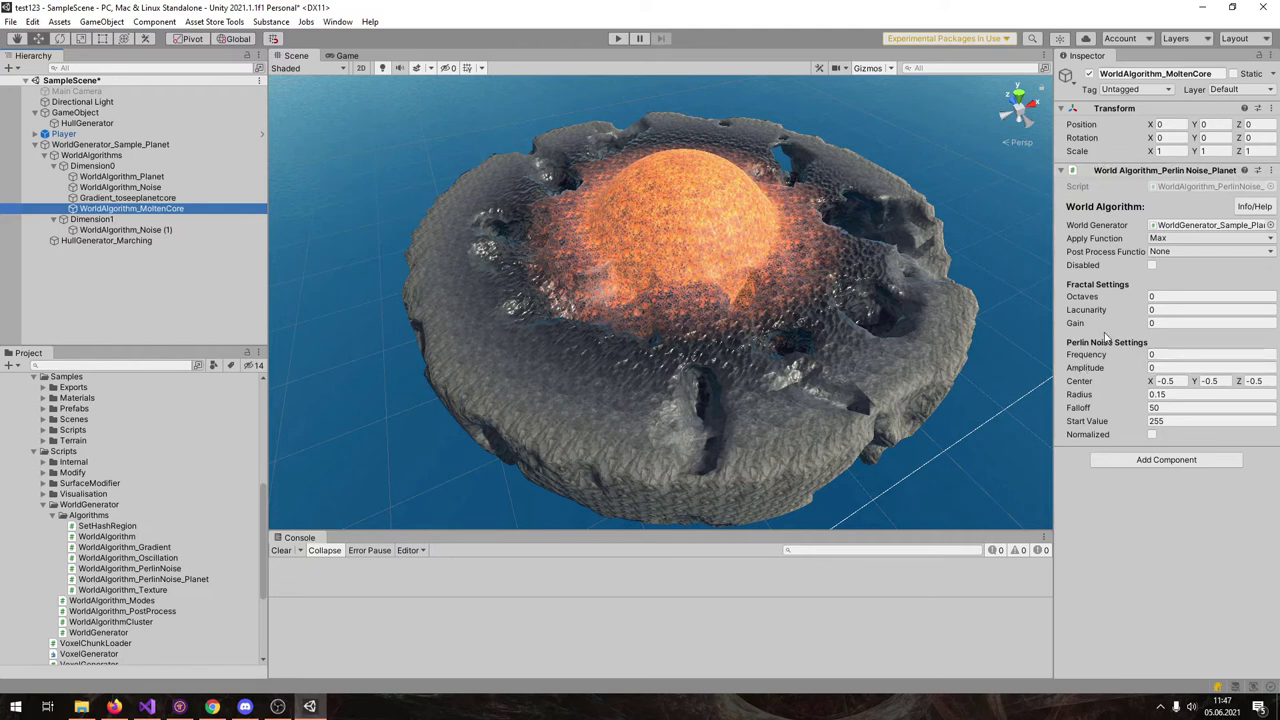
{"action": "key", "text": "Up"}
{"action": "key", "text": "Up"}
{"action": "key", "text": "Up"}
{"action": "left_click", "coordinate": [1153, 238]}
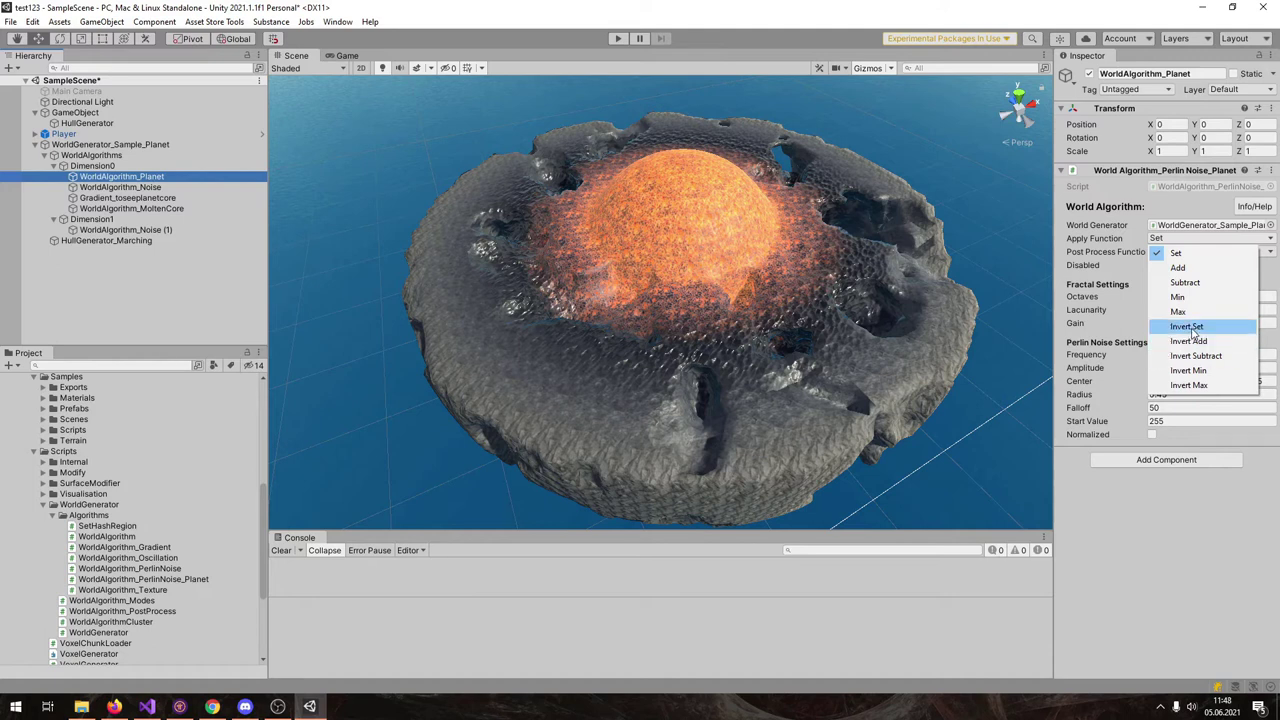
{"action": "left_click", "coordinate": [1054, 318]}
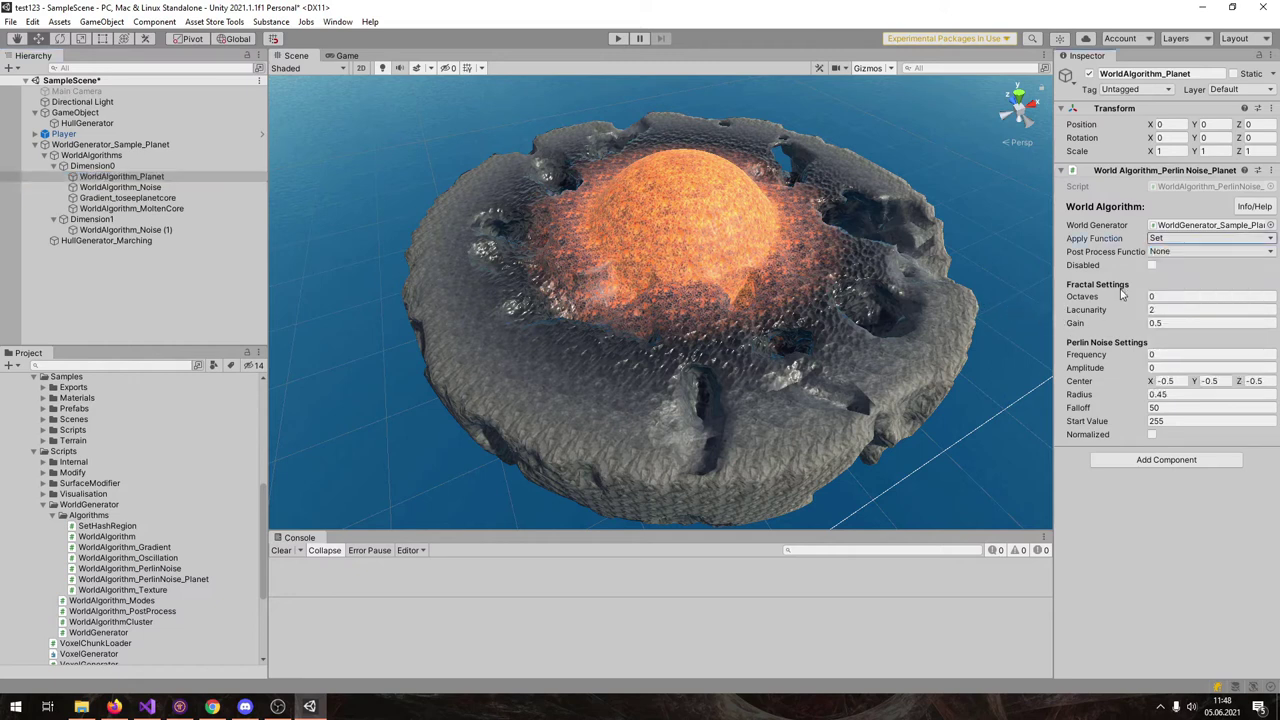
On WorldAlgorithm_Planet, set Radius to 0.4, Frequency to 0.36 and Amplitude to 0.66
{"action": "left_click", "coordinate": [1078, 396]}
{"action": "left_click_drag", "start_coordinate": [1078, 396], "coordinate": [671, 403]}
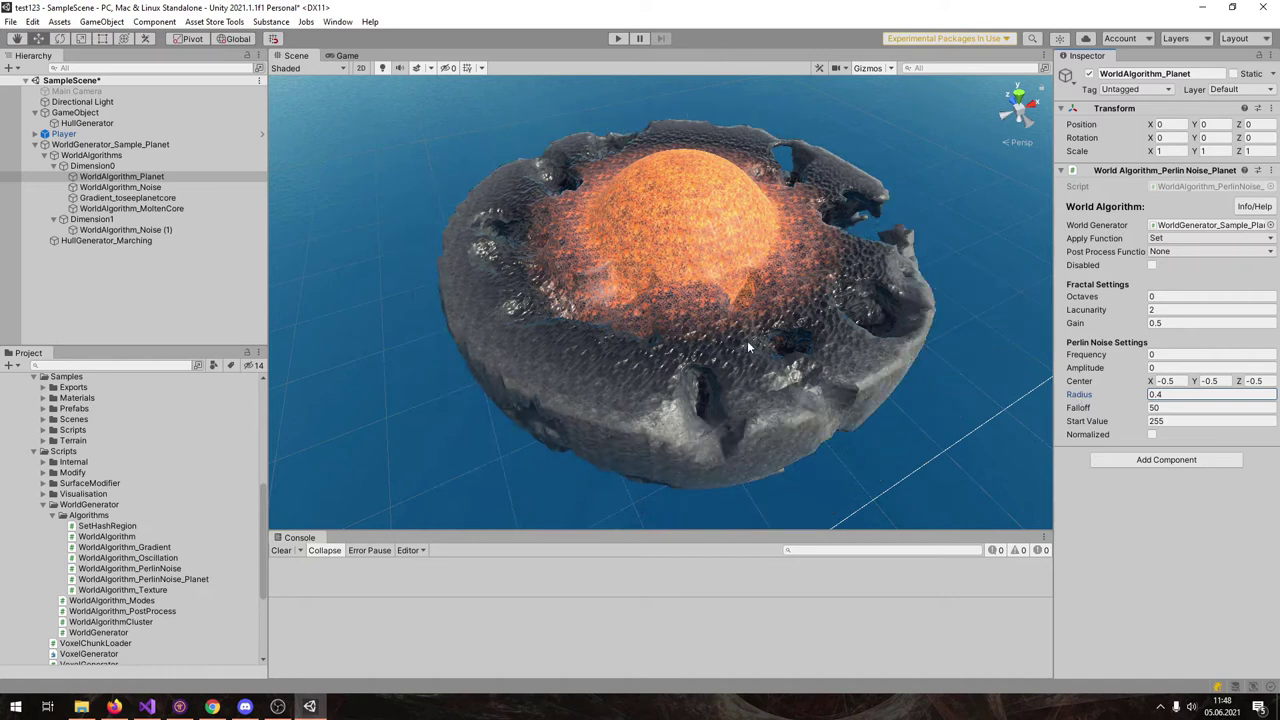
{"action": "left_click", "coordinate": [1107, 356]}
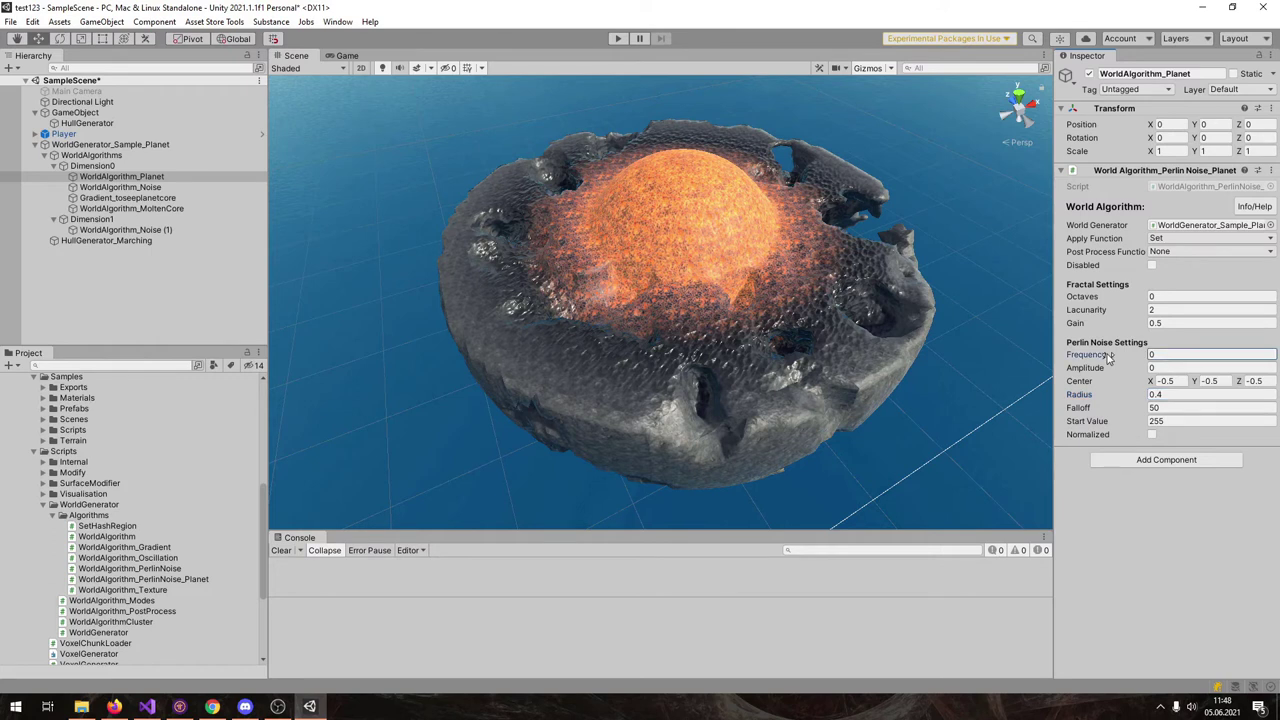
{"action": "left_click_drag", "start_coordinate": [1117, 357], "coordinate": [1133, 372]}
{"action": "left_click", "coordinate": [1115, 372]}
{"action": "right_click_drag", "start_coordinate": [817, 271], "coordinate": [825, 285]}
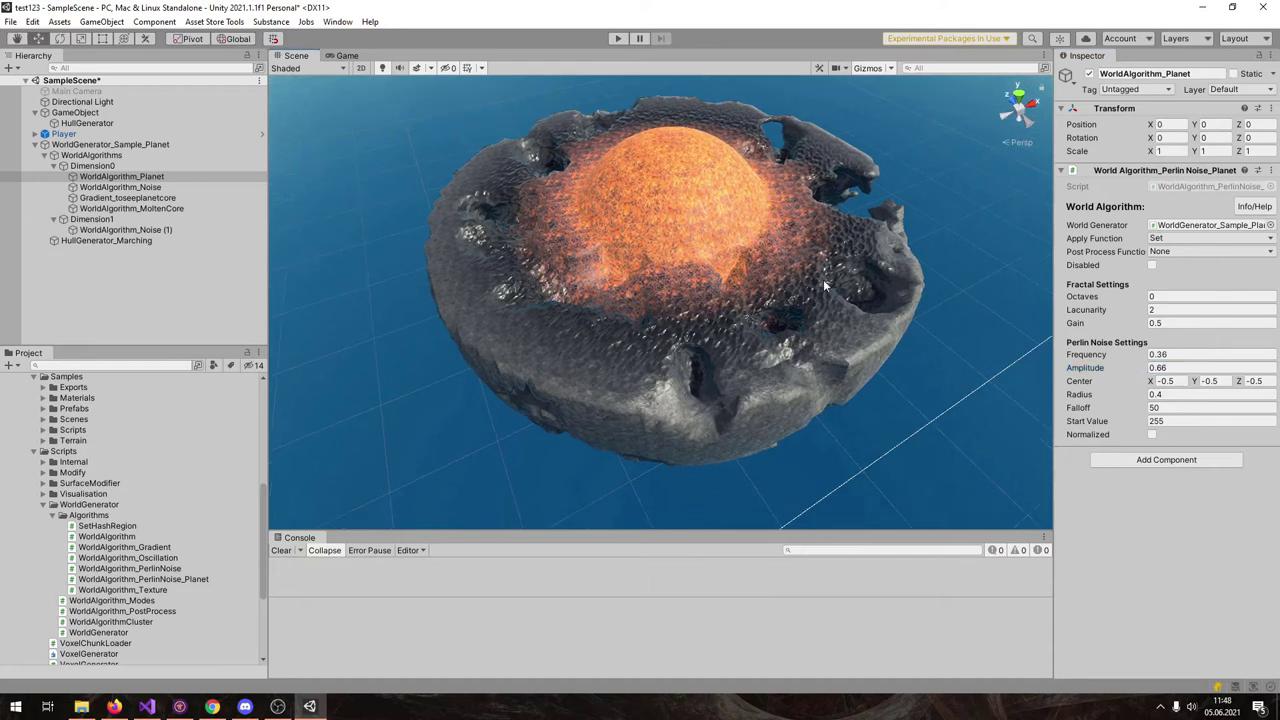
Raise WorldAlgorithm_Planet's Amplitude to 16.34 and inspect the planet's deformed surface from the side
{"action": "left_click_drag", "start_coordinate": [1119, 372], "coordinate": [1187, 377]}
{"action": "right_click_drag", "start_coordinate": [835, 280], "coordinate": [817, 287]}
{"action": "mouse_move", "coordinate": [908, 285]}
{"action": "right_mouse_down"}
{"action": "mouse_move", "coordinate": [906, 299]}
{"action": "mouse_move", "coordinate": [912, 279]}
{"action": "right_mouse_up"}
{"action": "key", "text": "w"}
{"action": "left_click_drag", "start_coordinate": [1084, 369], "coordinate": [1268, 370]}
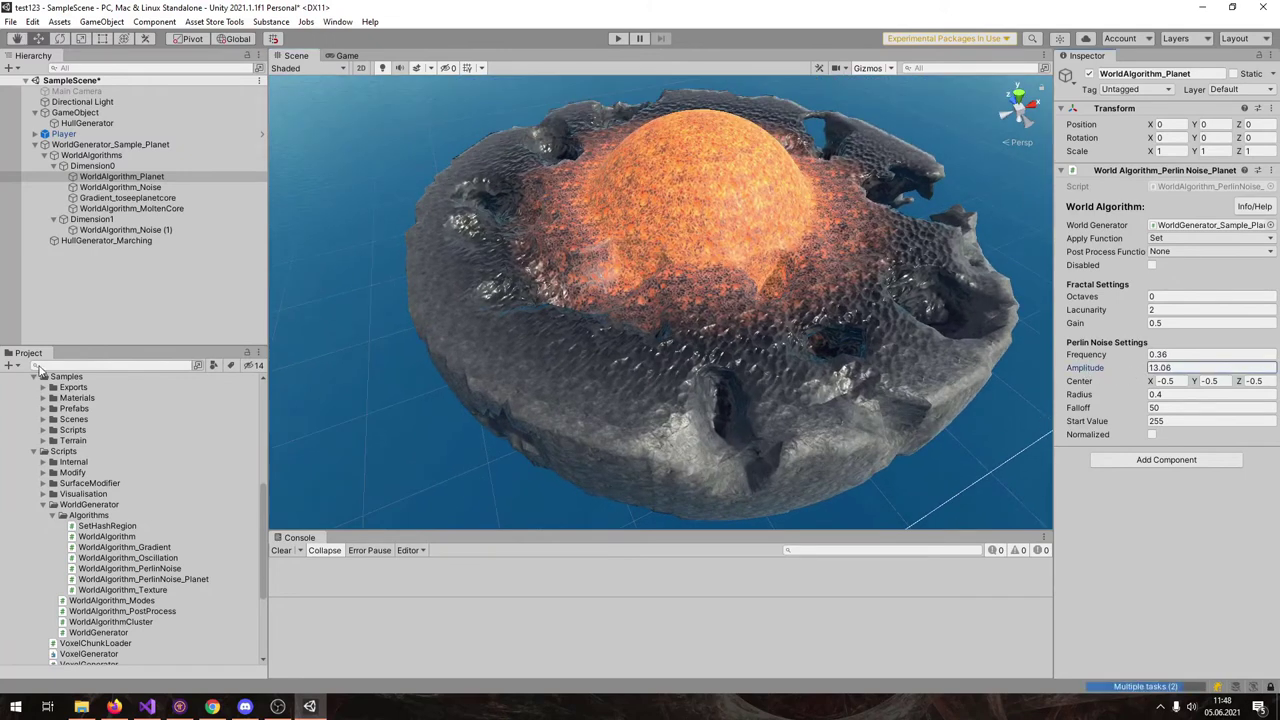
{"action": "scroll", "coordinate": [296, 332], "scroll_direction": "down", "scroll_amount": 3}
{"action": "left_click_drag", "start_coordinate": [635, 421], "coordinate": [799, 409], "text": "alt"}
{"action": "left_click_drag", "start_coordinate": [1105, 369], "coordinate": [1122, 398]}
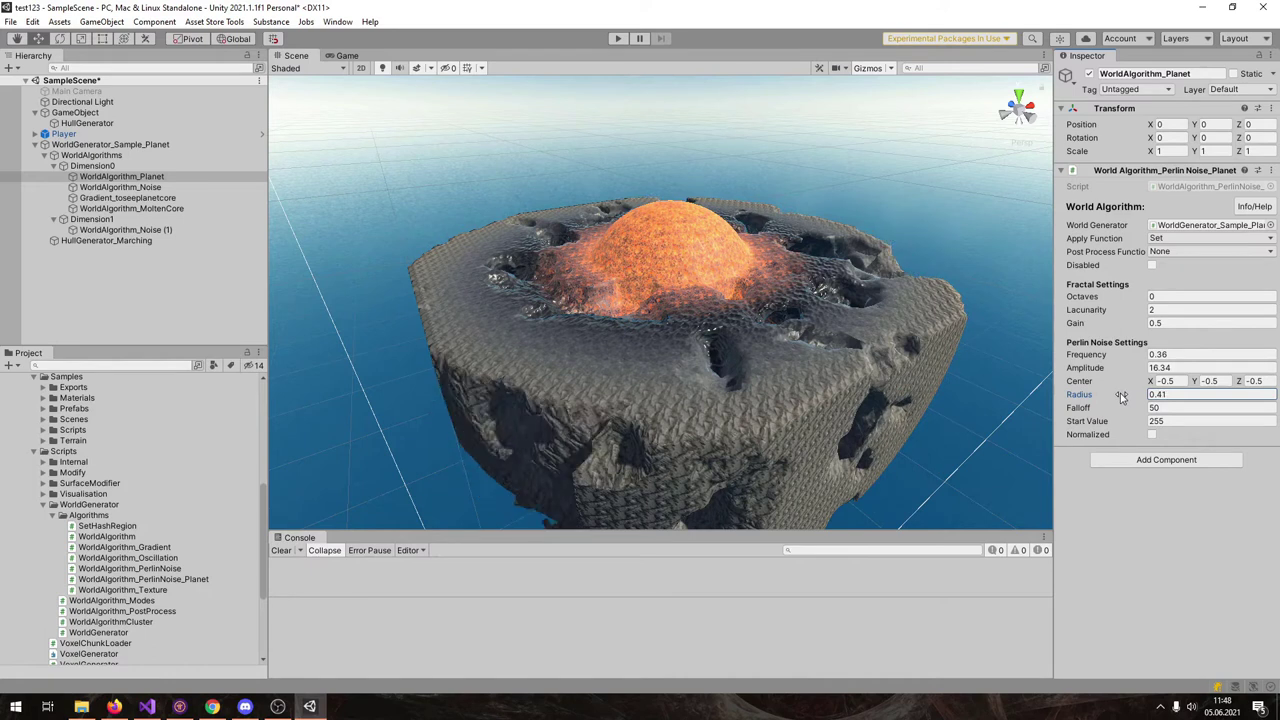
Set WorldAlgorithm_Planet's Radius to 0.45
{"action": "left_click", "coordinate": [1165, 401]}
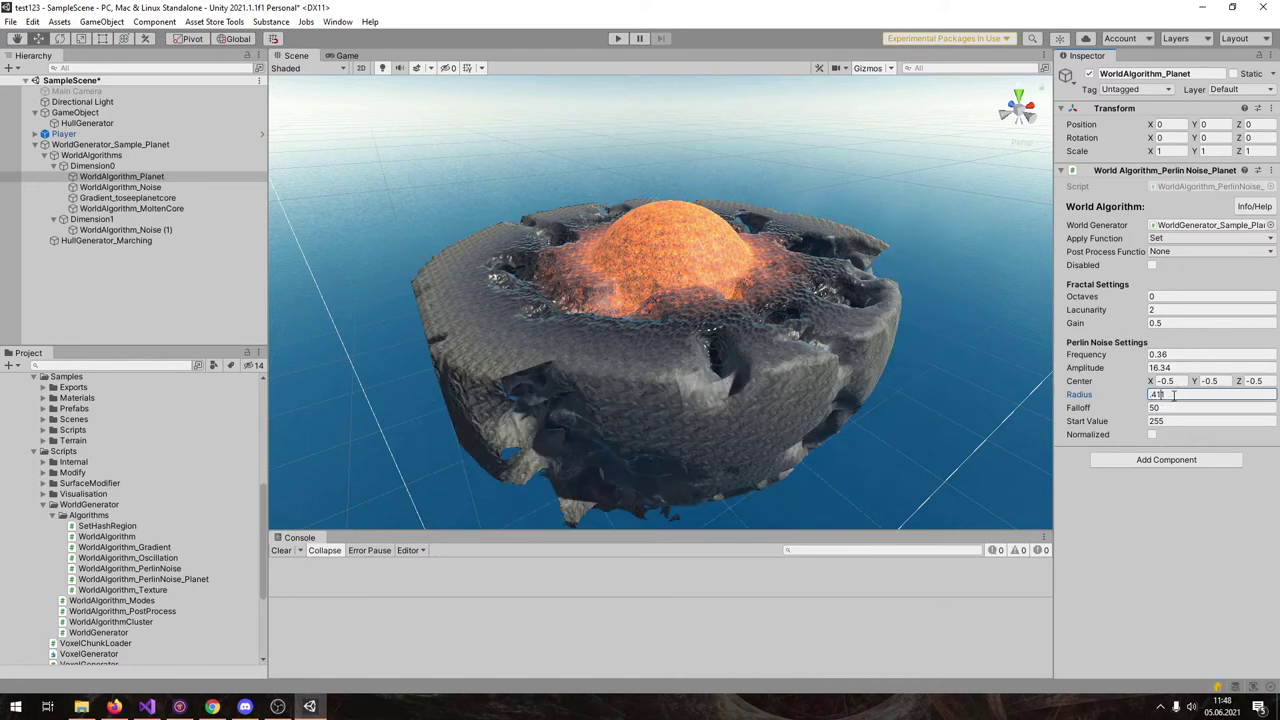
{"action": "type", "text": "0.45"}
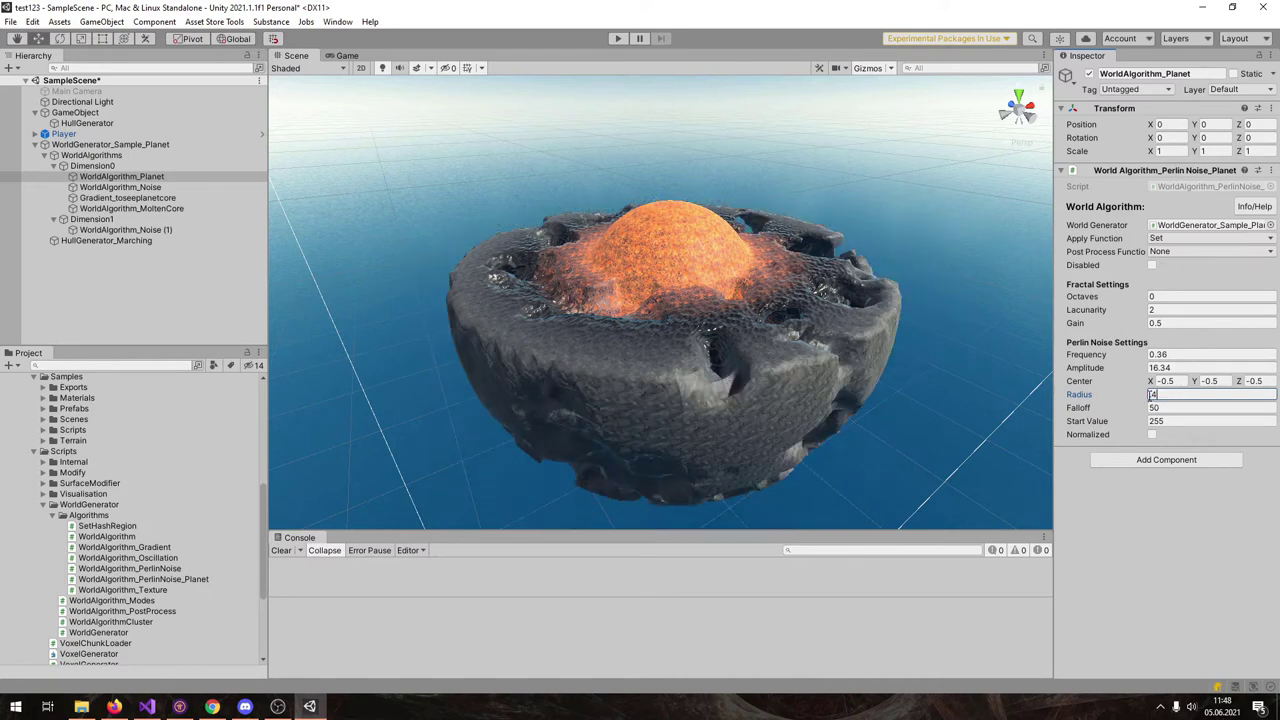
{"action": "left_click_drag", "start_coordinate": [845, 305], "coordinate": [830, 335], "text": "alt"}
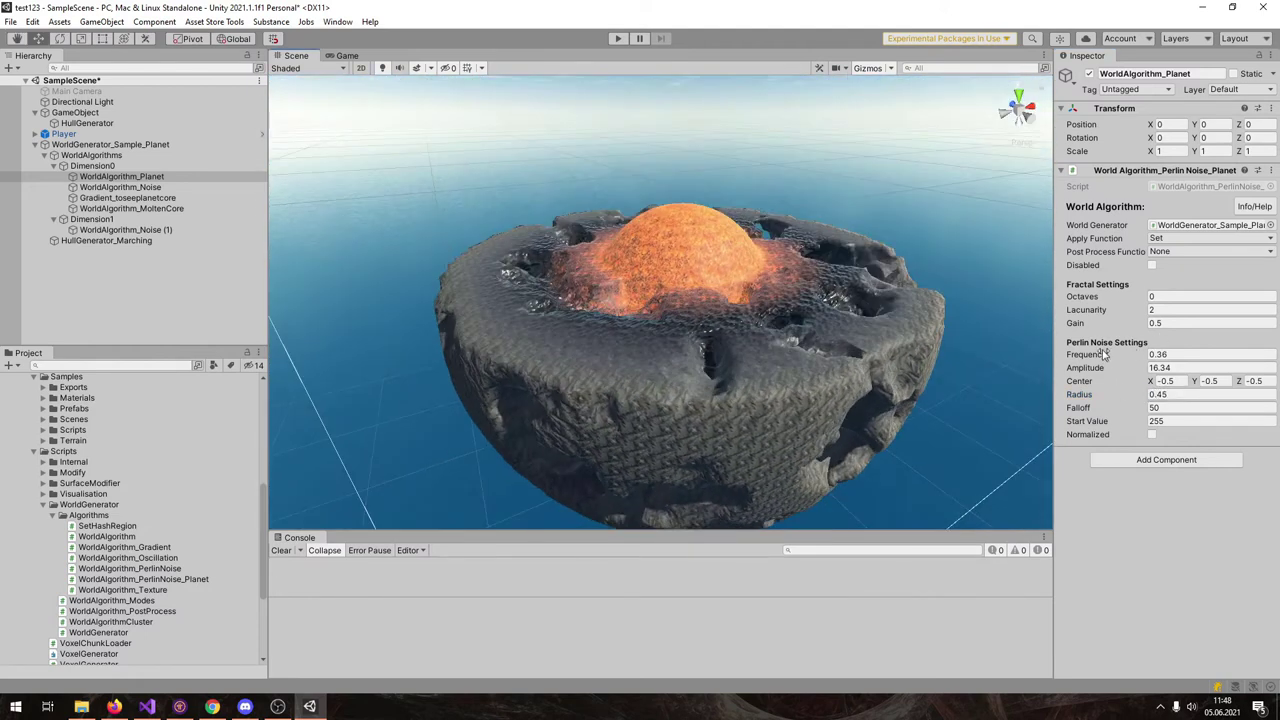
Set the Octaves of WorldAlgorithm_Planet's fractal settings to 4 and inspect the regenerated planet
{"action": "left_click", "coordinate": [1174, 296]}
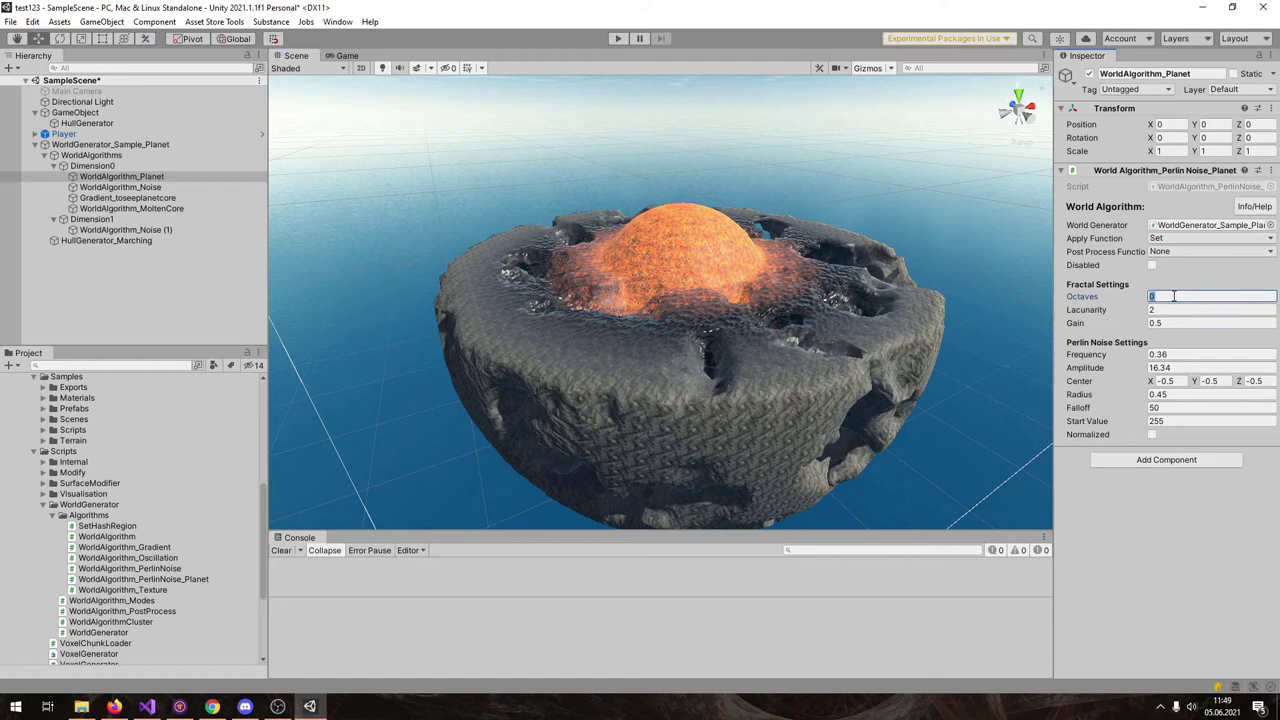
{"action": "type", "text": "4"}
{"action": "key", "text": "Return"}
{"action": "left_click_drag", "start_coordinate": [767, 246], "coordinate": [892, 288], "text": "alt"}
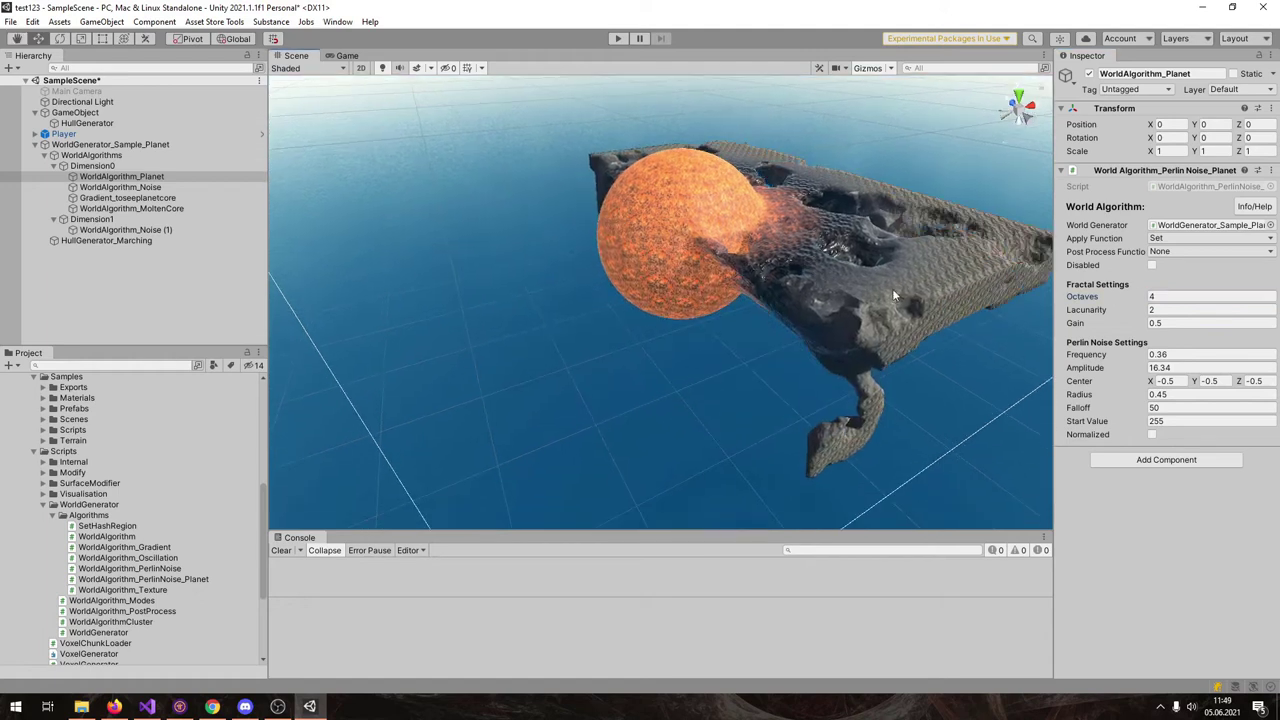
{"action": "left_click_drag", "start_coordinate": [775, 310], "coordinate": [996, 360], "text": "alt"}
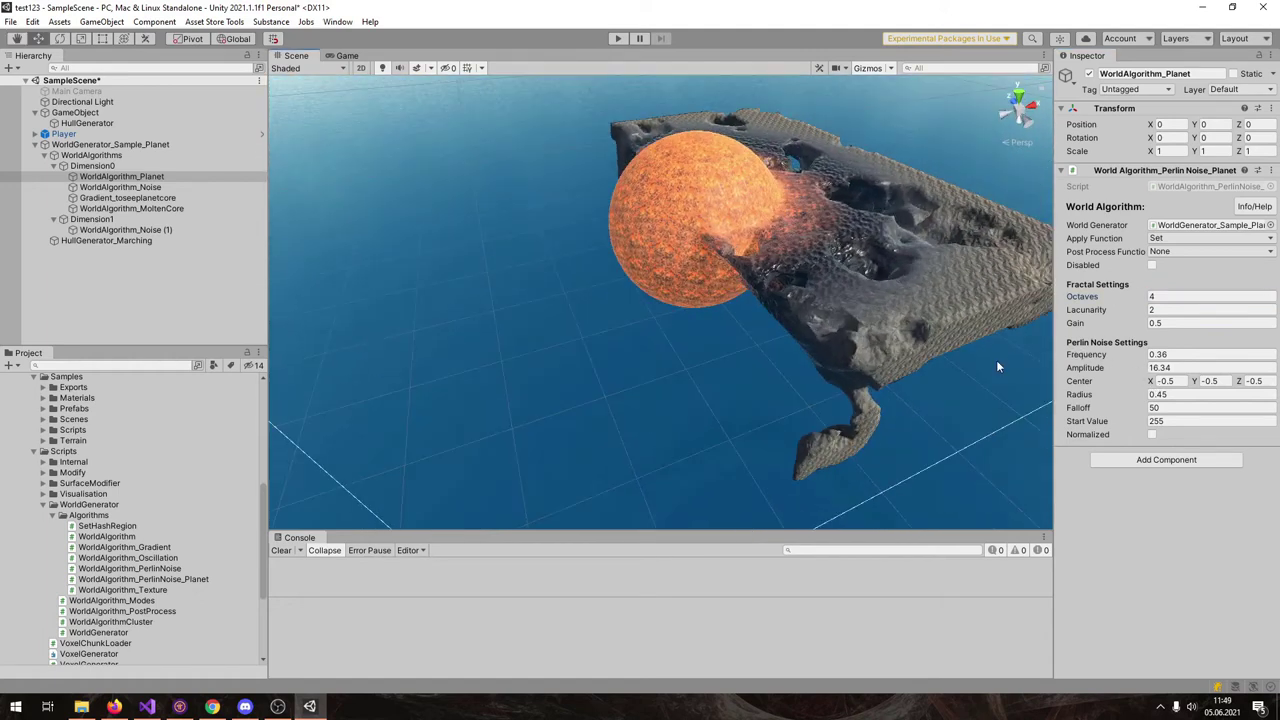
Adjust WorldAlgorithm_Planet's Perlin noise to a Frequency of 1.41 and an Amplitude of 1.7
{"action": "left_click_drag", "start_coordinate": [1118, 360], "coordinate": [1130, 359]}
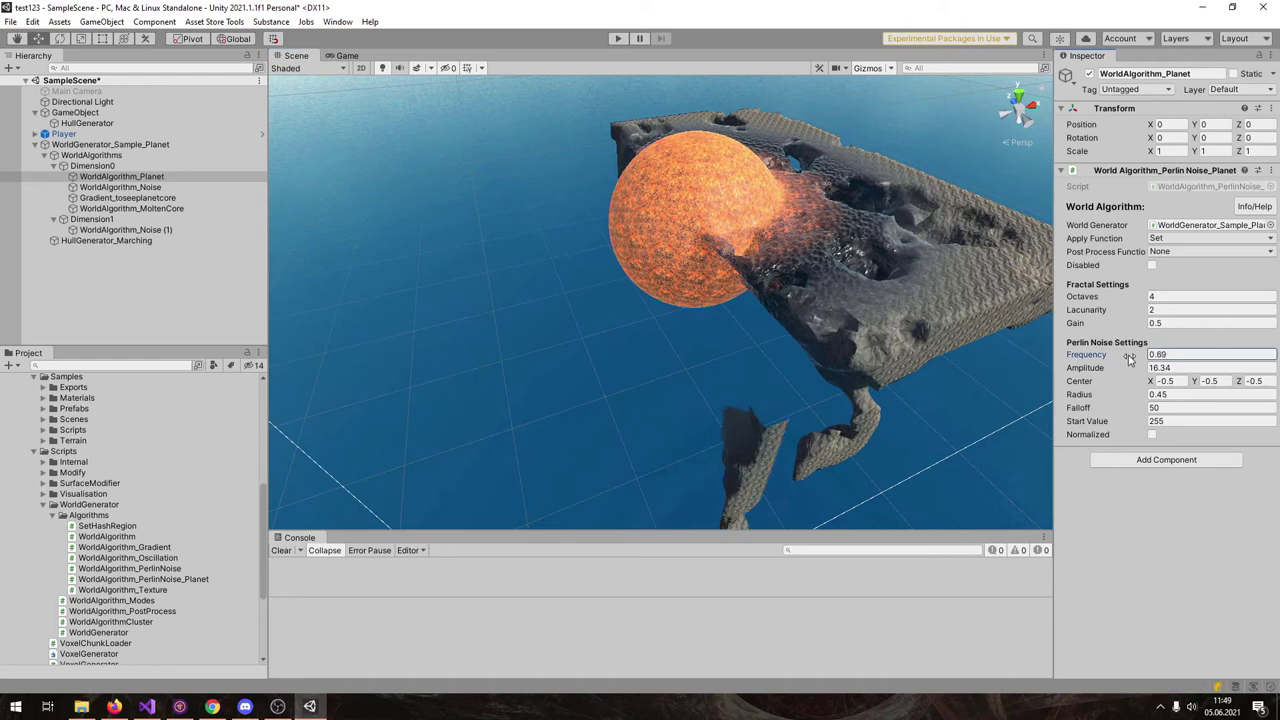
{"action": "left_click_drag", "start_coordinate": [905, 362], "coordinate": [1034, 233], "text": "alt"}
{"action": "left_click_drag", "start_coordinate": [1122, 359], "coordinate": [1110, 358]}
{"action": "mouse_move", "coordinate": [1108, 367]}
{"action": "left_mouse_down"}
{"action": "mouse_move", "coordinate": [1080, 366]}
{"action": "mouse_move", "coordinate": [1138, 370]}
{"action": "mouse_move", "coordinate": [1062, 368]}
{"action": "mouse_move", "coordinate": [1136, 372]}
{"action": "mouse_move", "coordinate": [1097, 369]}
{"action": "left_mouse_up"}
{"action": "mouse_move", "coordinate": [836, 358]}
{"action": "left_mouse_down", "text": "alt"}
{"action": "mouse_move", "coordinate": [914, 352]}
{"action": "mouse_move", "coordinate": [911, 363]}
{"action": "mouse_move", "coordinate": [826, 321]}
{"action": "mouse_move", "coordinate": [848, 344]}
{"action": "left_mouse_up", "text": "alt"}
{"action": "left_click_drag", "start_coordinate": [1081, 358], "coordinate": [1108, 355]}
{"action": "mouse_move", "coordinate": [853, 355]}
{"action": "left_mouse_down", "text": "alt"}
{"action": "mouse_move", "coordinate": [866, 323]}
{"action": "mouse_move", "coordinate": [846, 334]}
{"action": "left_mouse_up", "text": "alt"}
Set WorldAlgorithm_Planet's Radius to 0.3 and lower its Amplitude to about 0.14
{"action": "left_click", "coordinate": [1160, 395]}
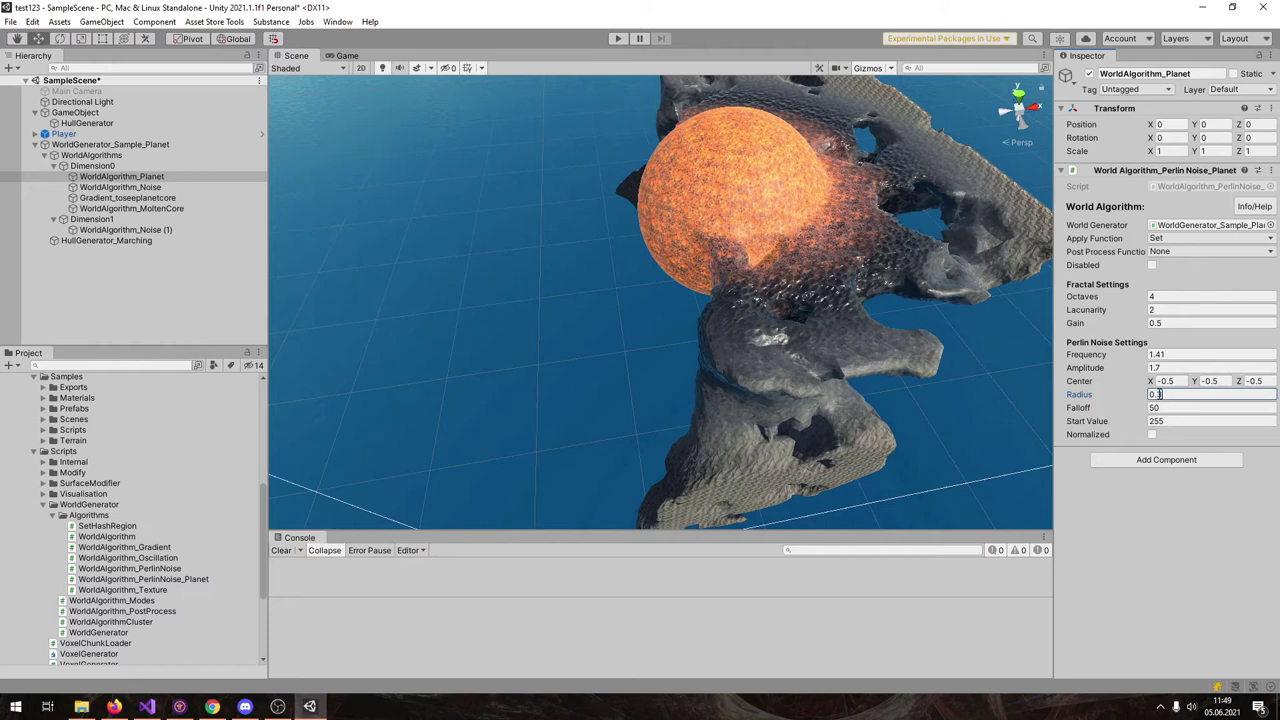
{"action": "left_click_drag", "start_coordinate": [759, 329], "coordinate": [792, 309], "text": "alt"}
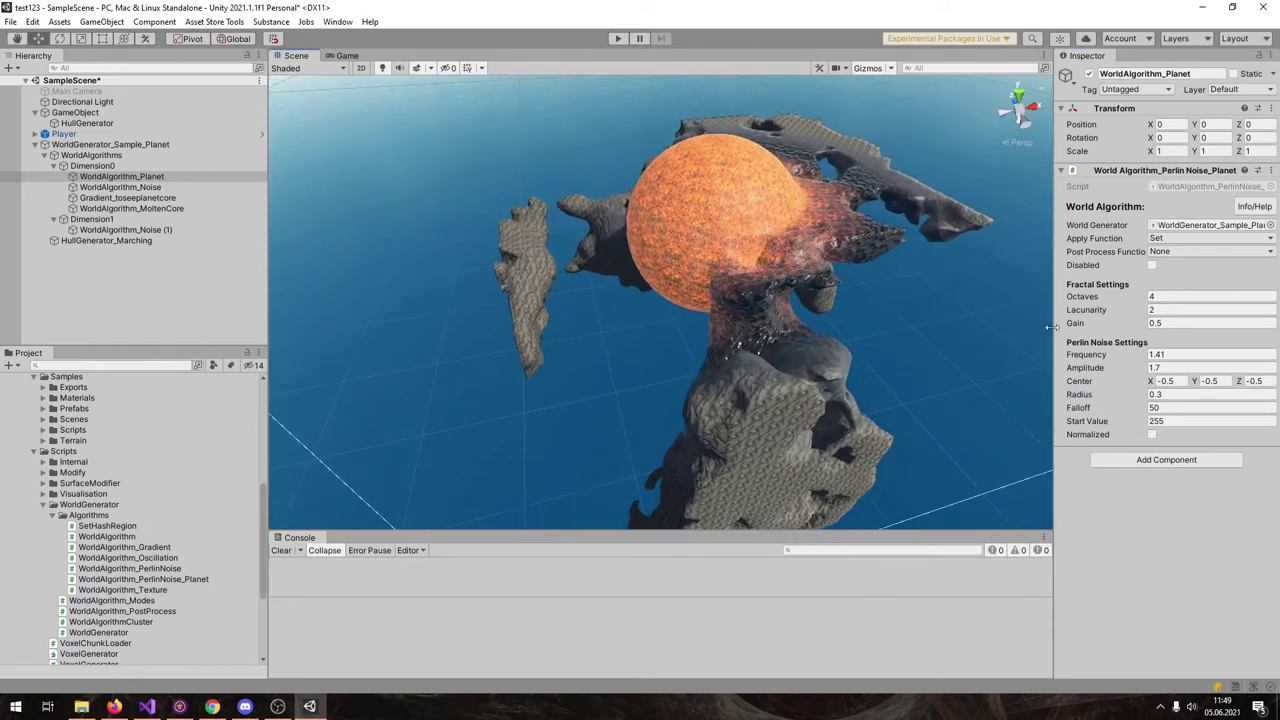
{"action": "mouse_move", "coordinate": [1118, 368]}
{"action": "left_mouse_down"}
{"action": "mouse_move", "coordinate": [1118, 381]}
{"action": "mouse_move", "coordinate": [1095, 368]}
{"action": "left_mouse_up"}
{"action": "left_click_drag", "start_coordinate": [773, 360], "coordinate": [859, 306], "text": "alt"}
Set WorldAlgorithm_Planet's Amplitude to 0.21 and its Octaves to 0
{"action": "left_click", "coordinate": [1119, 371]}
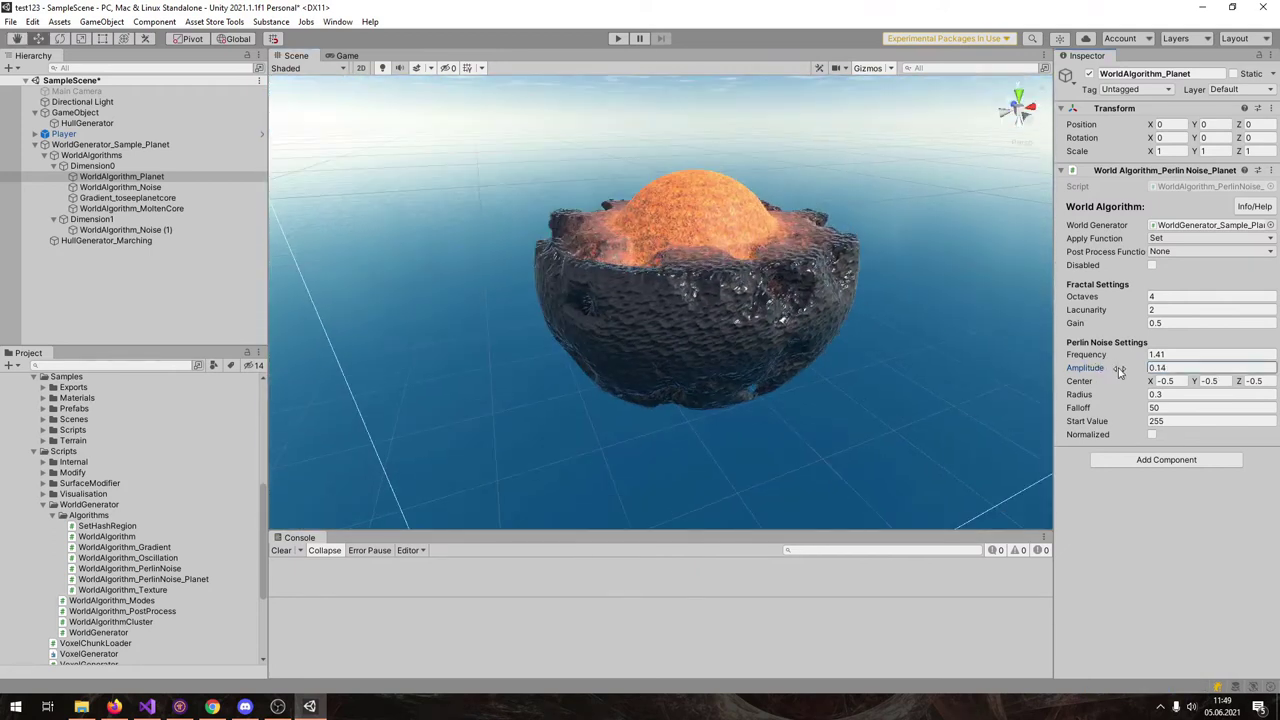
{"action": "left_click_drag", "start_coordinate": [1123, 370], "coordinate": [1112, 370]}
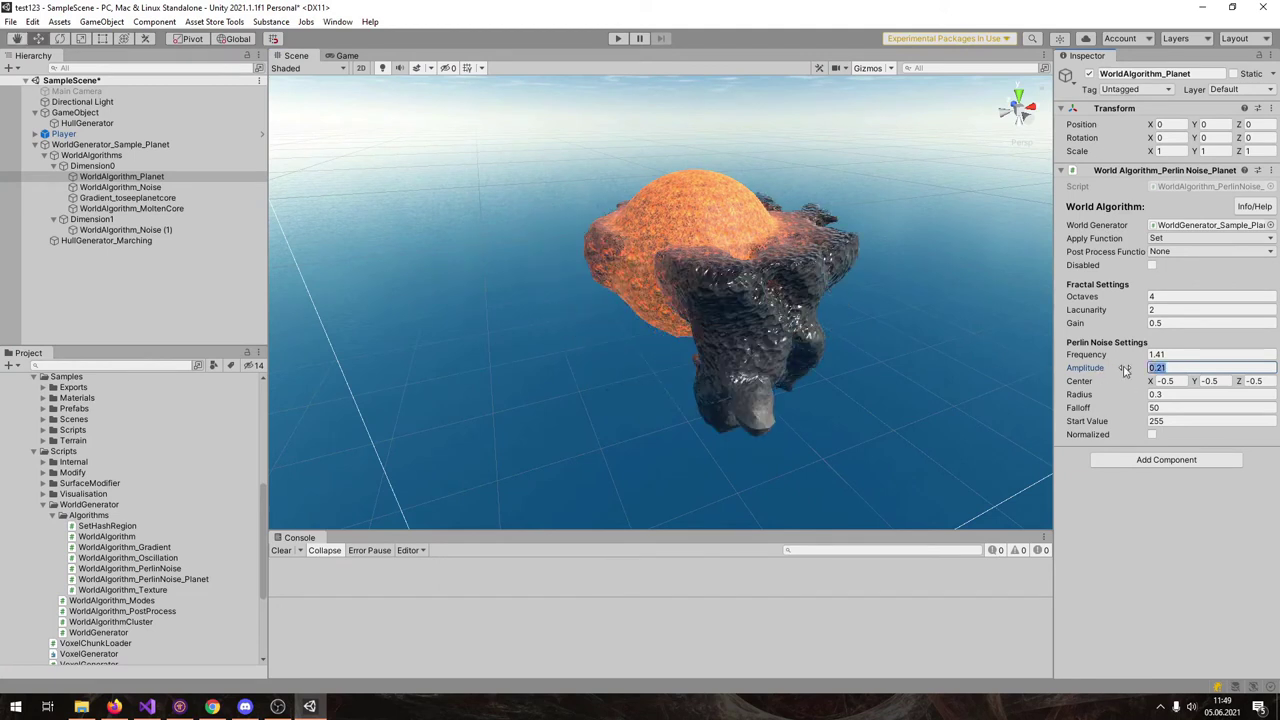
{"action": "left_click", "coordinate": [1167, 295]}
{"action": "type", "text": "0"}
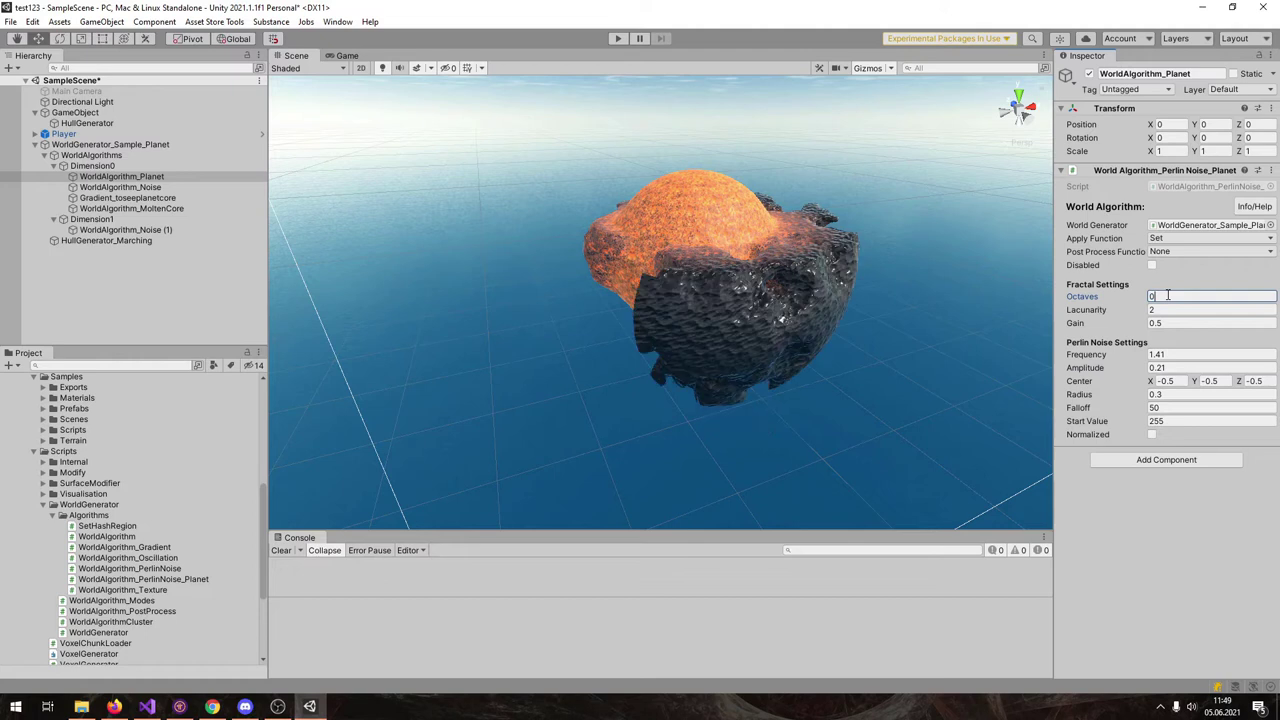
Set WorldAlgorithm_Noise's Frequency to 7.2 and Amplitude to 7.78 to carve the planet's surface more strongly
{"action": "left_click", "coordinate": [169, 190]}
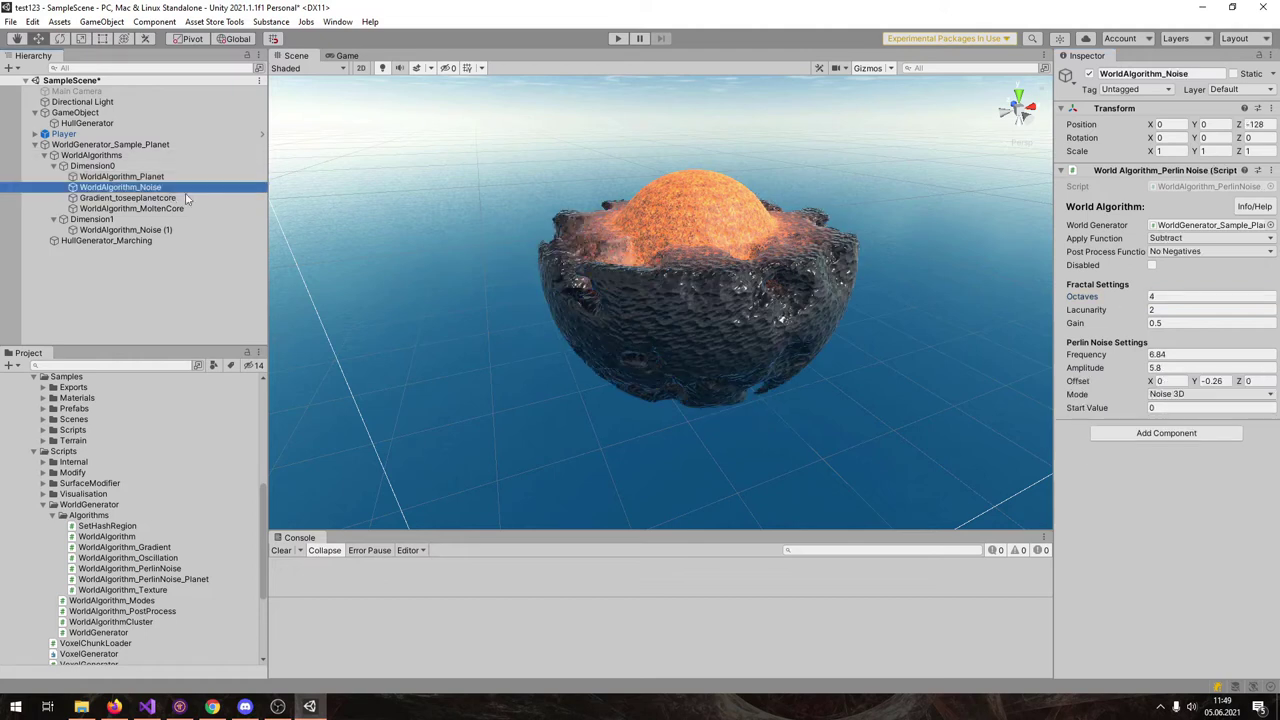
{"action": "left_click_drag", "start_coordinate": [624, 212], "coordinate": [669, 328], "text": "alt"}
{"action": "right_click_drag", "start_coordinate": [780, 272], "coordinate": [1045, 350]}
{"action": "left_click", "coordinate": [1110, 357]}
{"action": "left_click_drag", "start_coordinate": [1112, 360], "coordinate": [1138, 370]}
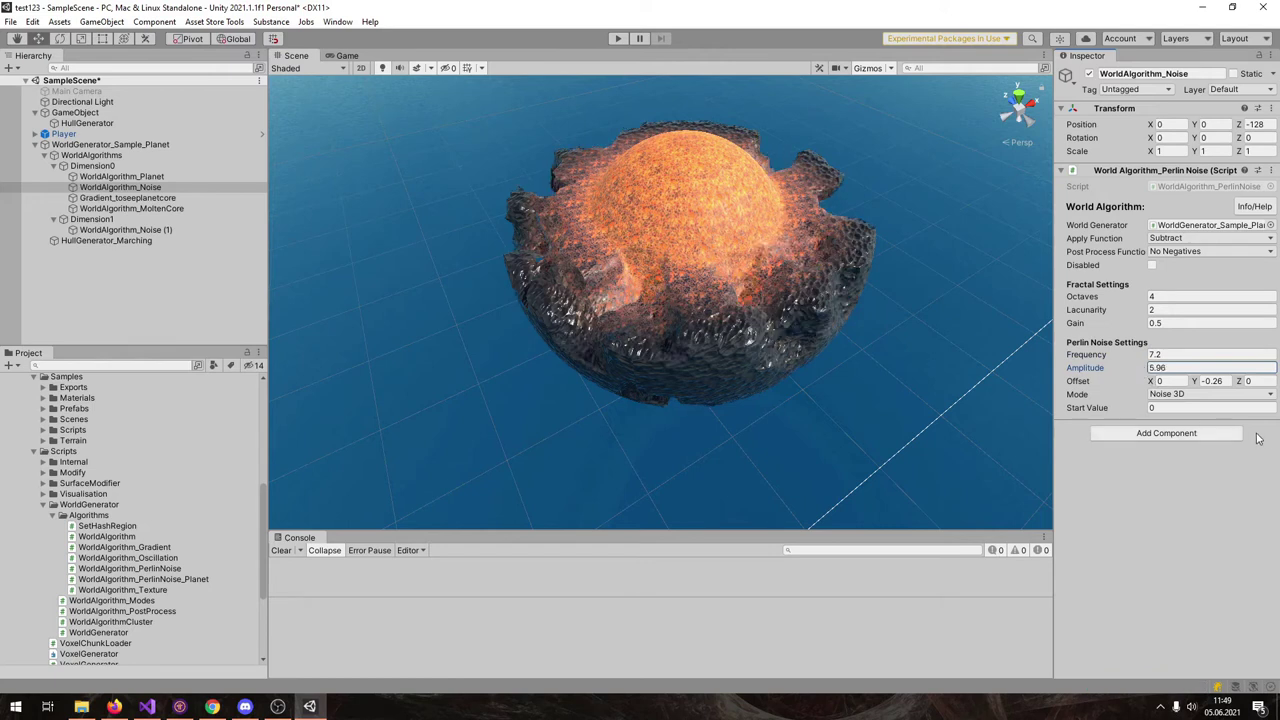
{"action": "left_click_drag", "start_coordinate": [1108, 370], "coordinate": [1180, 370]}
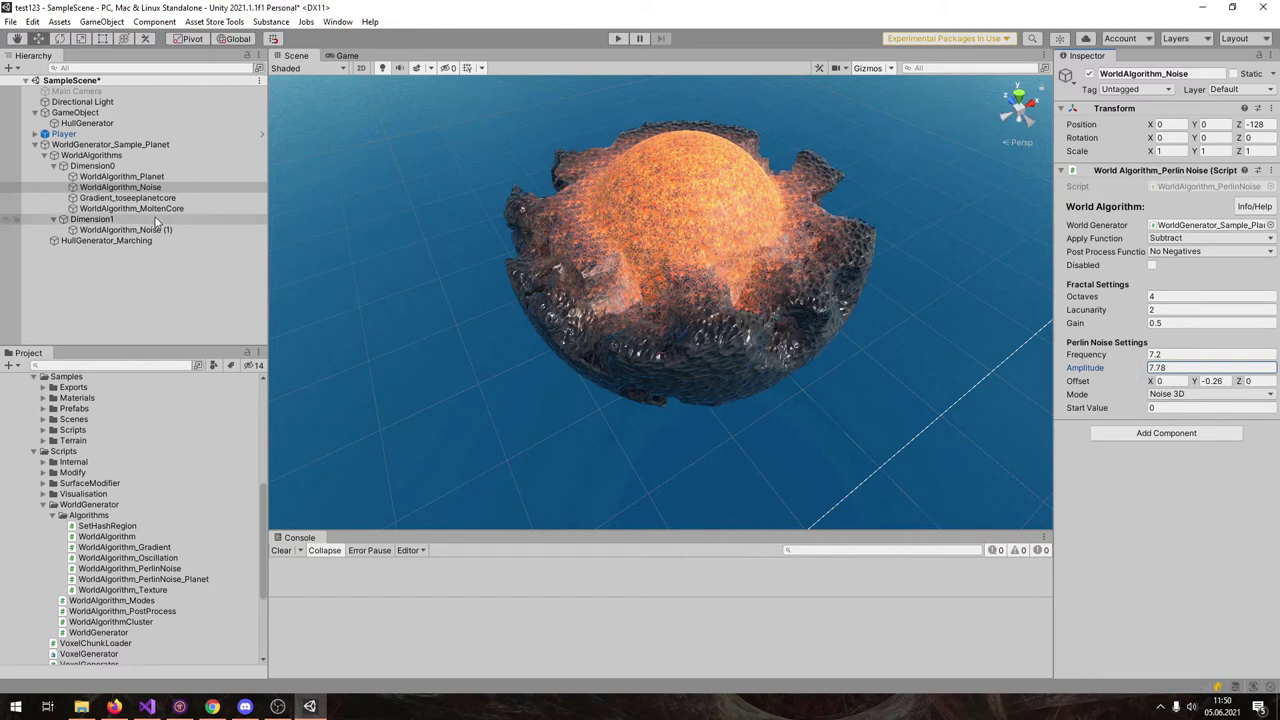
Disable the Gradient_toseeplanetcore algorithm and inspect the whole planet from several sides
{"action": "left_click", "coordinate": [100, 198]}
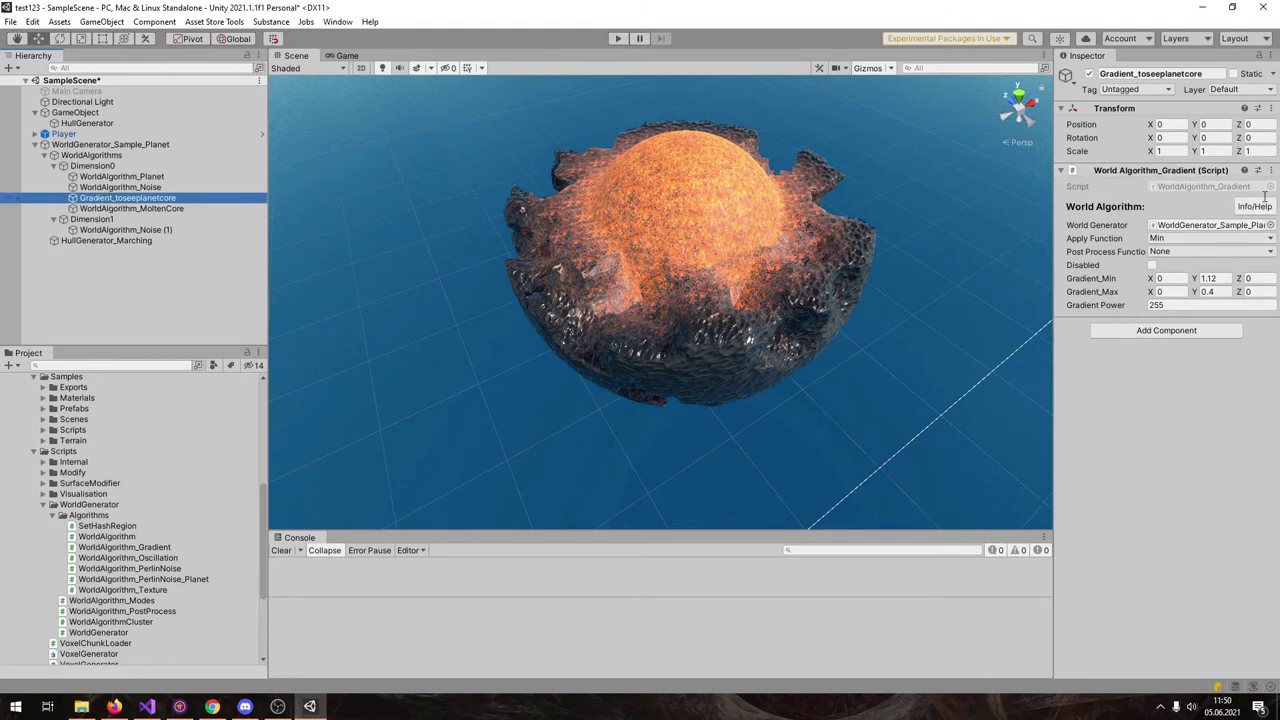
{"action": "left_click_drag", "start_coordinate": [699, 305], "coordinate": [817, 232], "text": "alt"}
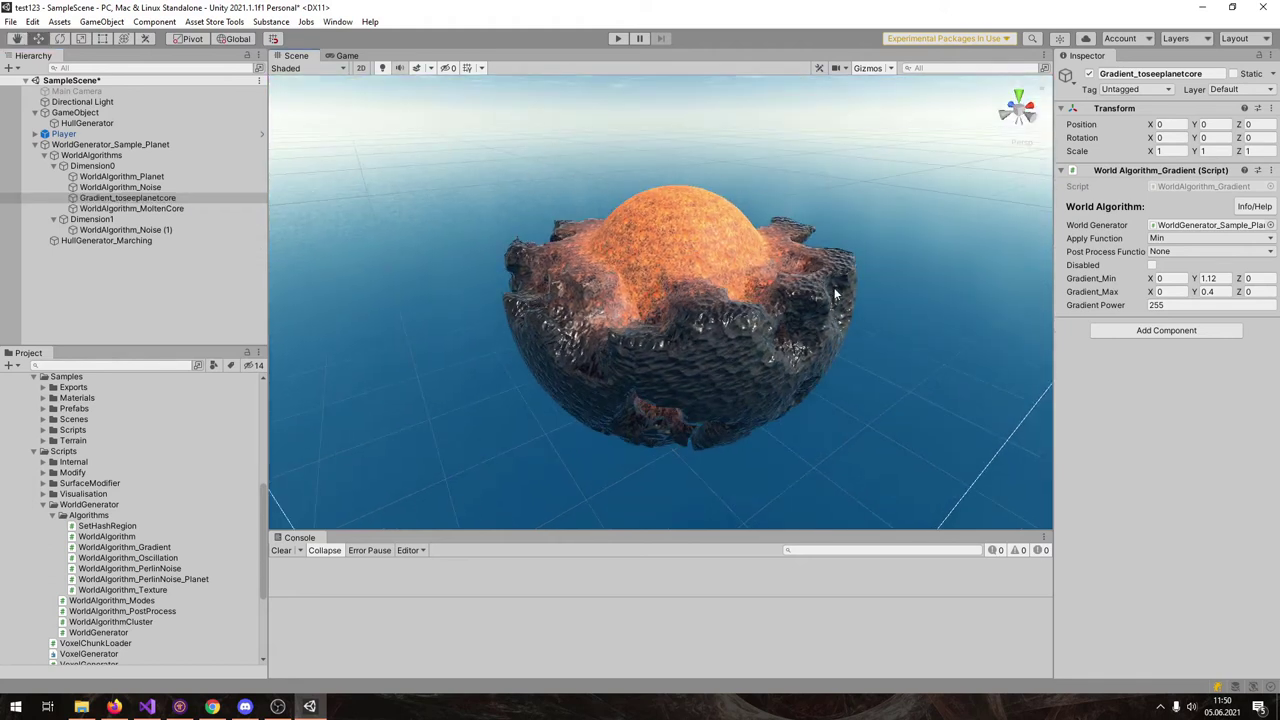
{"action": "left_click", "coordinate": [1153, 265]}
{"action": "left_click_drag", "start_coordinate": [876, 201], "coordinate": [560, 180], "text": "alt"}
{"action": "left_click_drag", "start_coordinate": [469, 302], "coordinate": [704, 290], "text": "alt"}
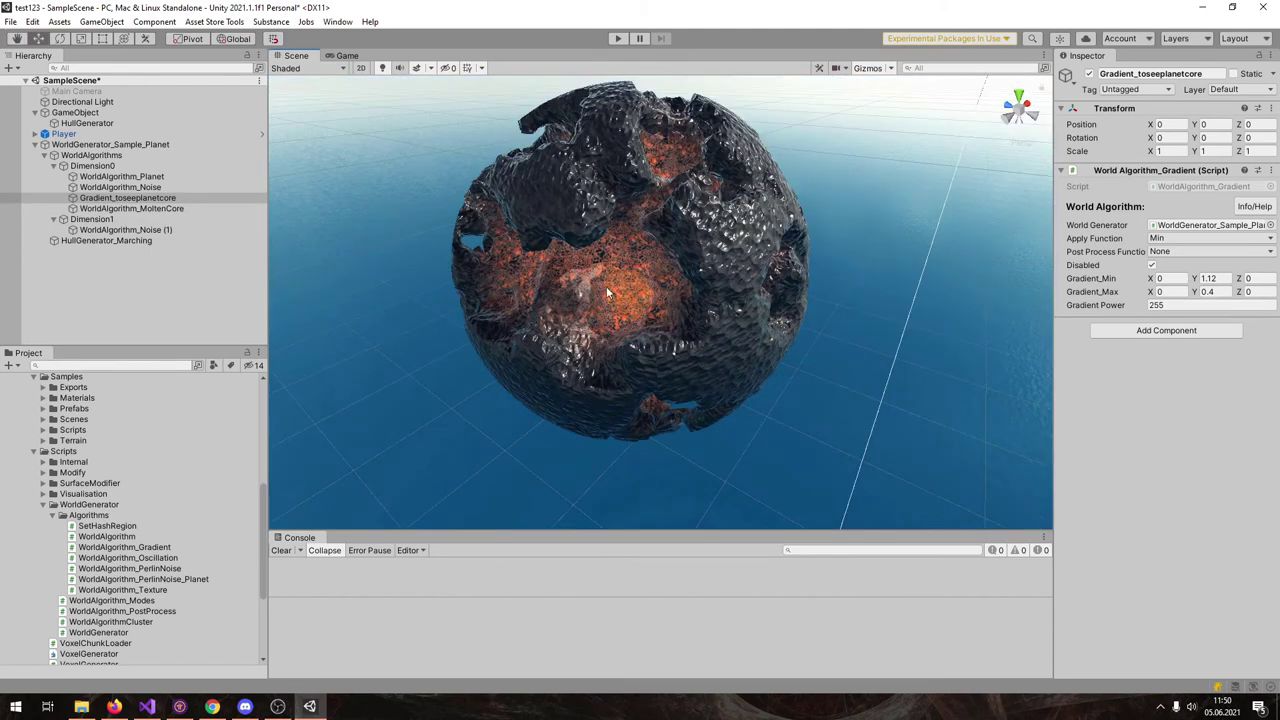
Switch WorldAlgorithm_Noise off and on again to compare the planet, and re-enable Gradient_toseeplanetcore
{"action": "left_click", "coordinate": [120, 187]}
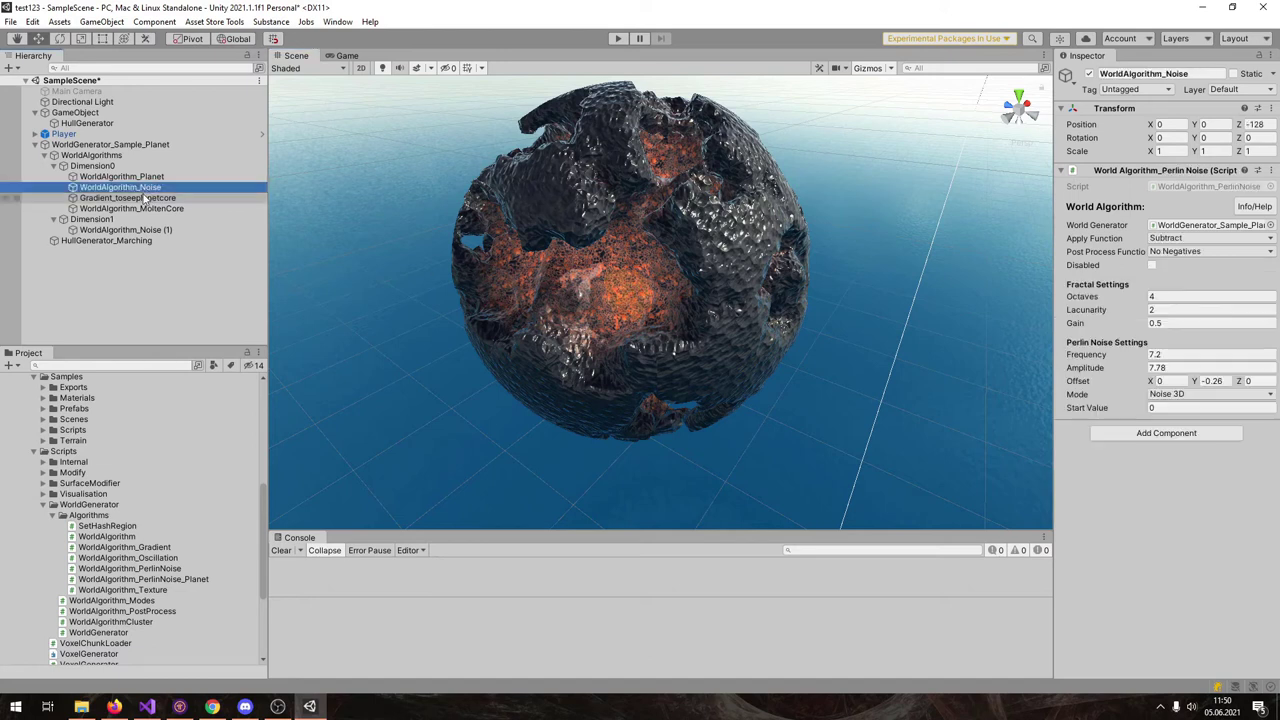
{"action": "left_click", "coordinate": [1152, 266]}
{"action": "right_click_drag", "start_coordinate": [851, 286], "coordinate": [719, 359]}
{"action": "left_click_drag", "start_coordinate": [719, 359], "coordinate": [732, 325], "text": "alt"}
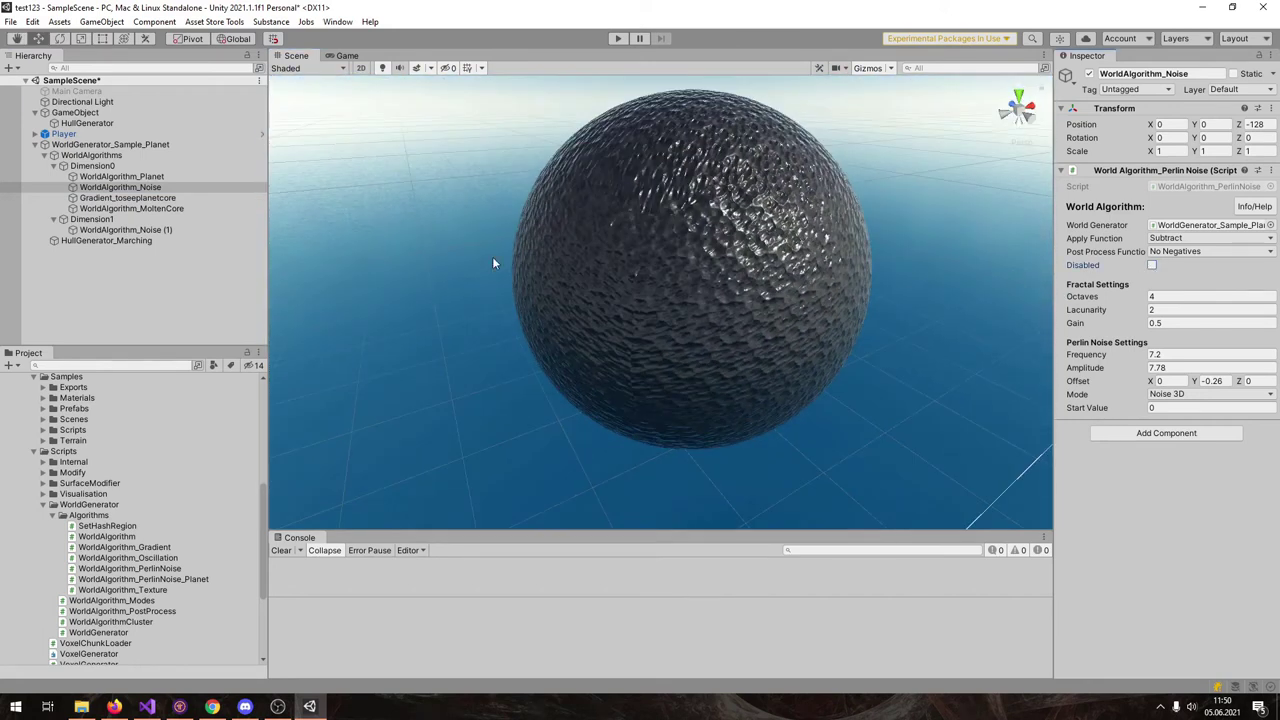
{"action": "left_click", "coordinate": [128, 197]}
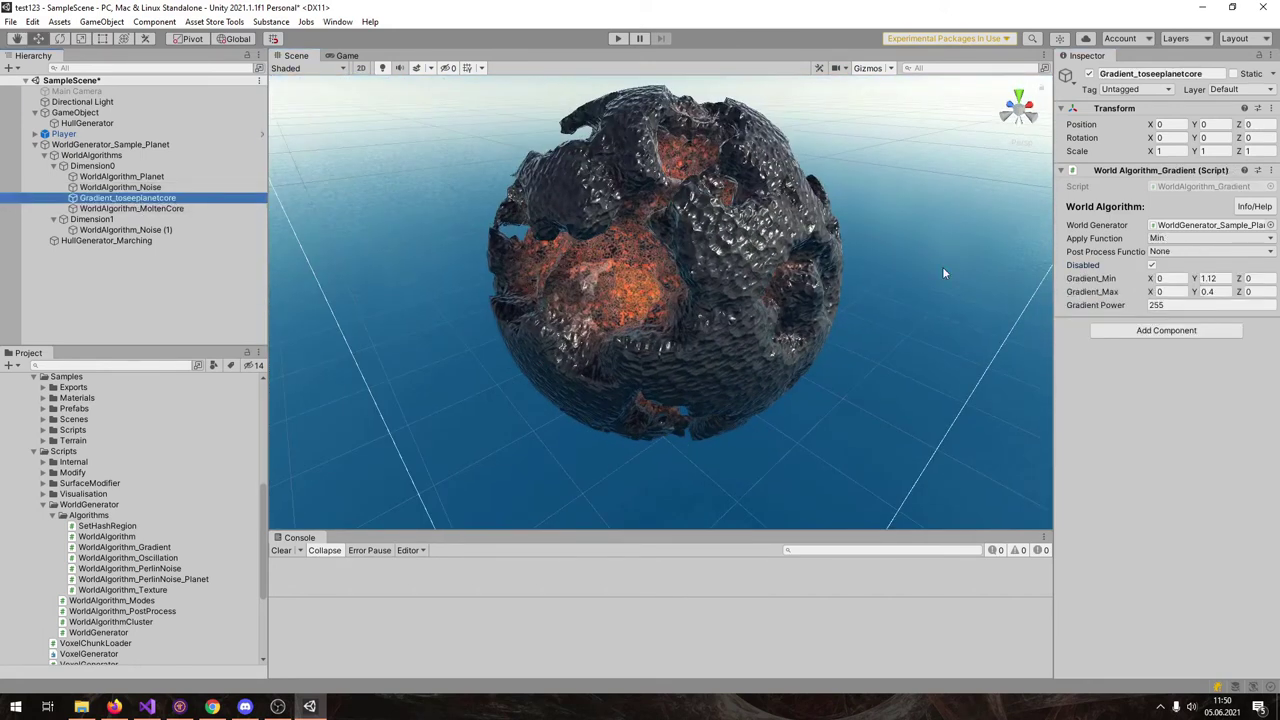
{"action": "left_click", "coordinate": [1152, 265]}
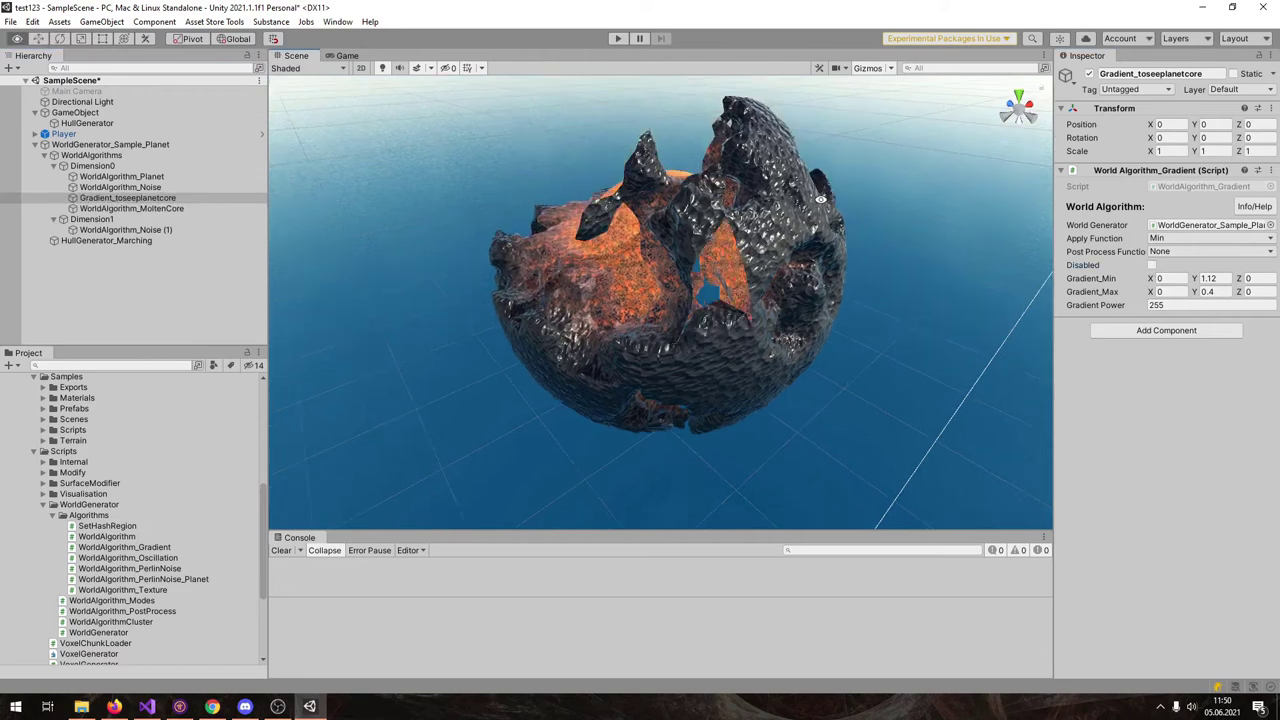
Set WorldAlgorithm_MoltenCore's fractal settings to 4 Octaves, Lacunarity 2 and Gain 0.5
{"action": "left_click", "coordinate": [200, 208]}
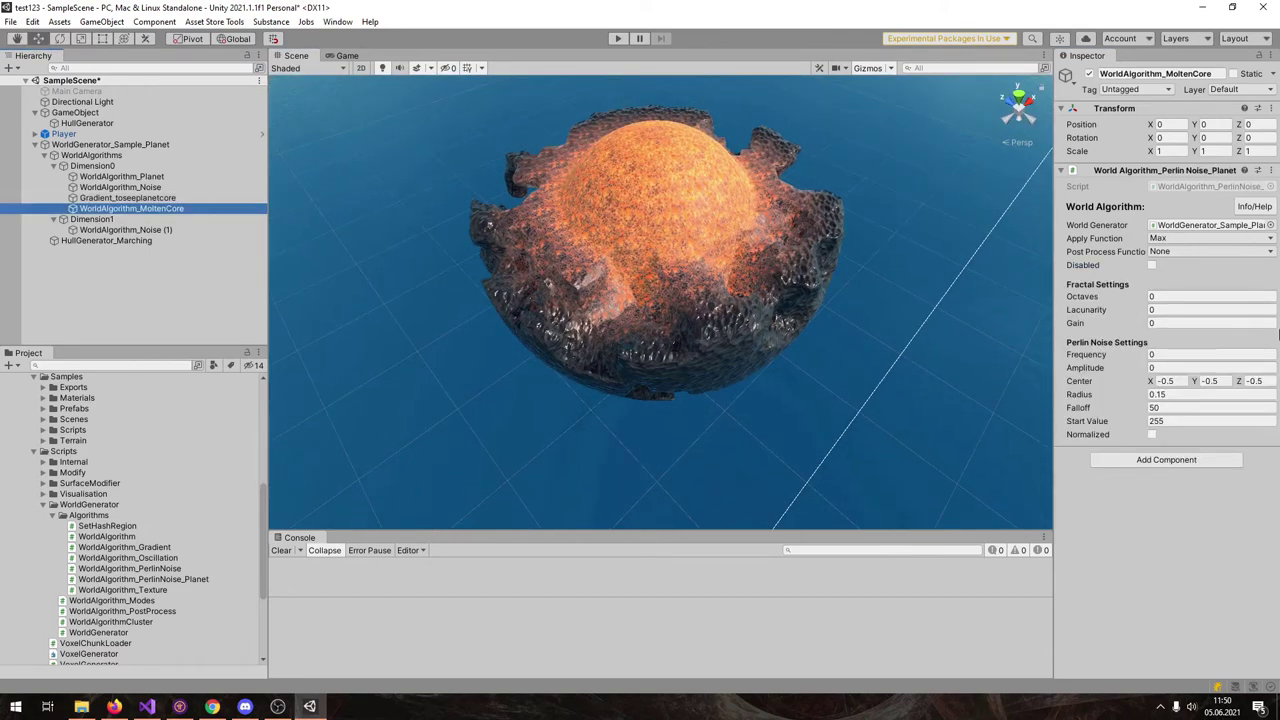
{"action": "left_click_drag", "start_coordinate": [890, 286], "coordinate": [892, 247], "text": "alt"}
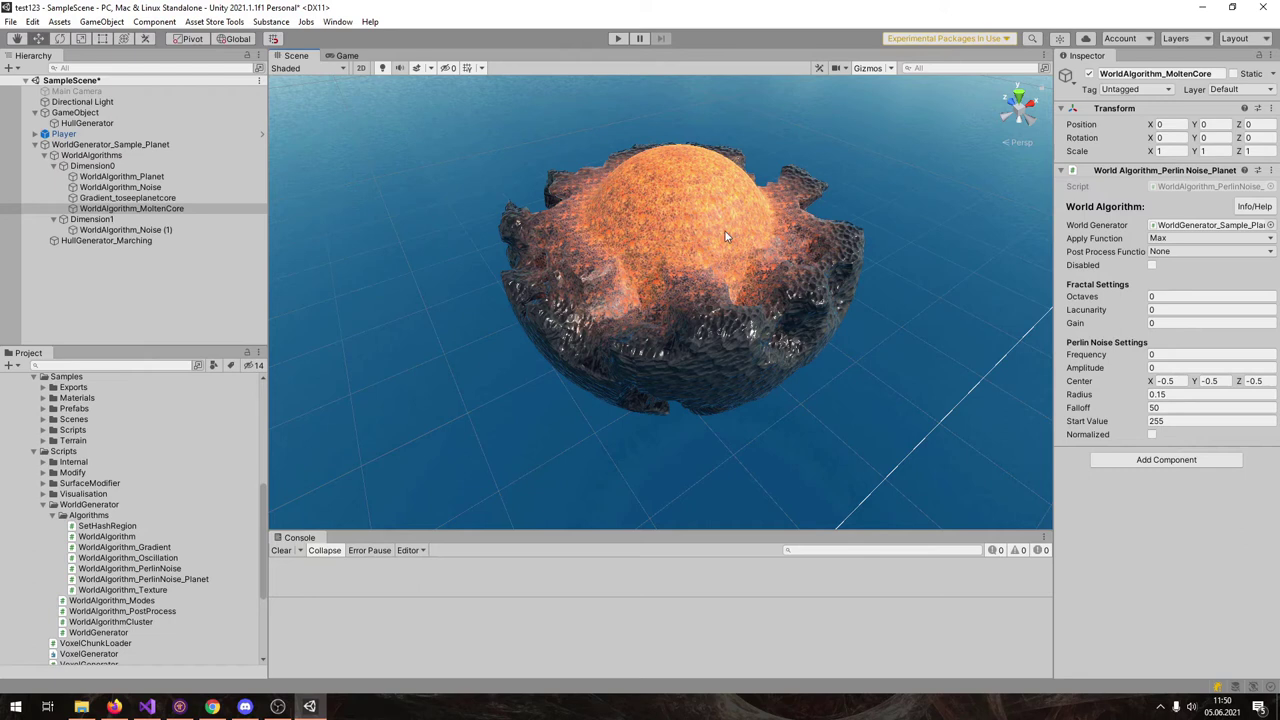
{"action": "left_click", "coordinate": [1159, 297]}
{"action": "left_click", "coordinate": [1162, 310]}
{"action": "left_click", "coordinate": [1180, 322]}
Set WorldAlgorithm_MoltenCore's Perlin noise to Frequency 0.85 and Amplitude 0.1
{"action": "left_click", "coordinate": [1110, 356]}
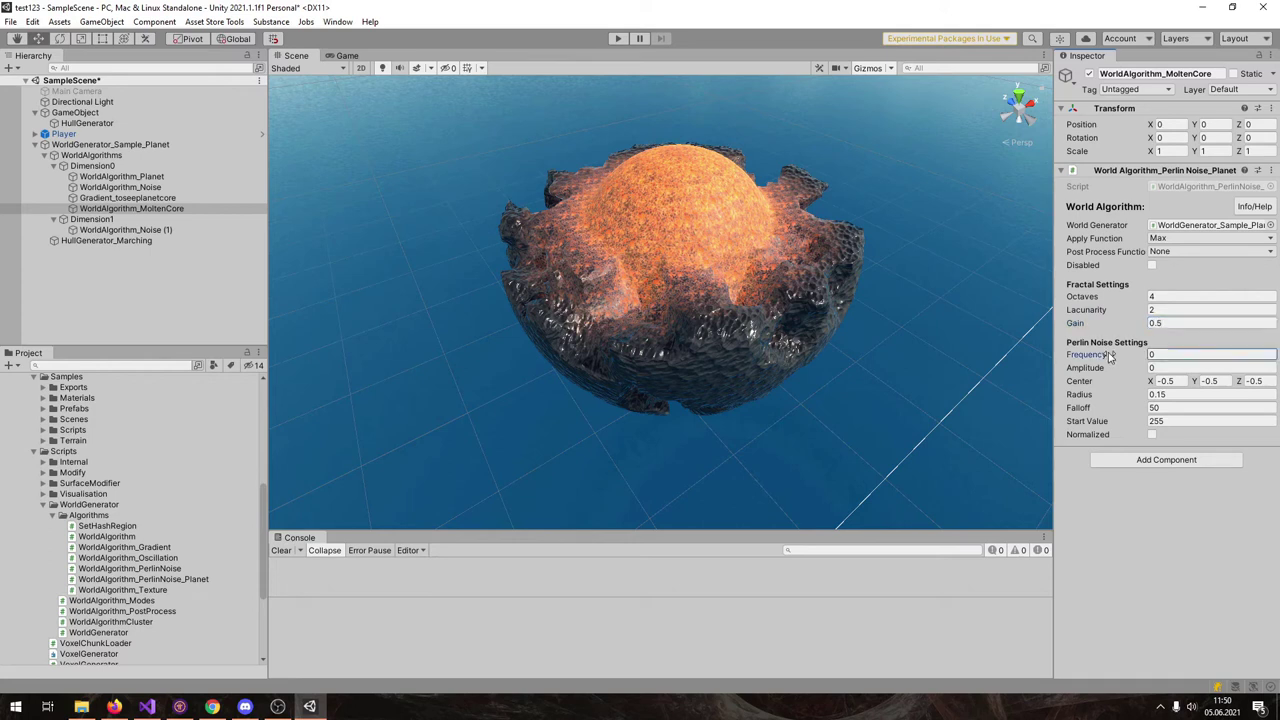
{"action": "mouse_move", "coordinate": [1103, 369]}
{"action": "left_mouse_down"}
{"action": "mouse_move", "coordinate": [1124, 360]}
{"action": "mouse_move", "coordinate": [1115, 367]}
{"action": "left_mouse_up"}
{"action": "left_click", "coordinate": [1112, 357]}
{"action": "left_click", "coordinate": [1126, 369]}
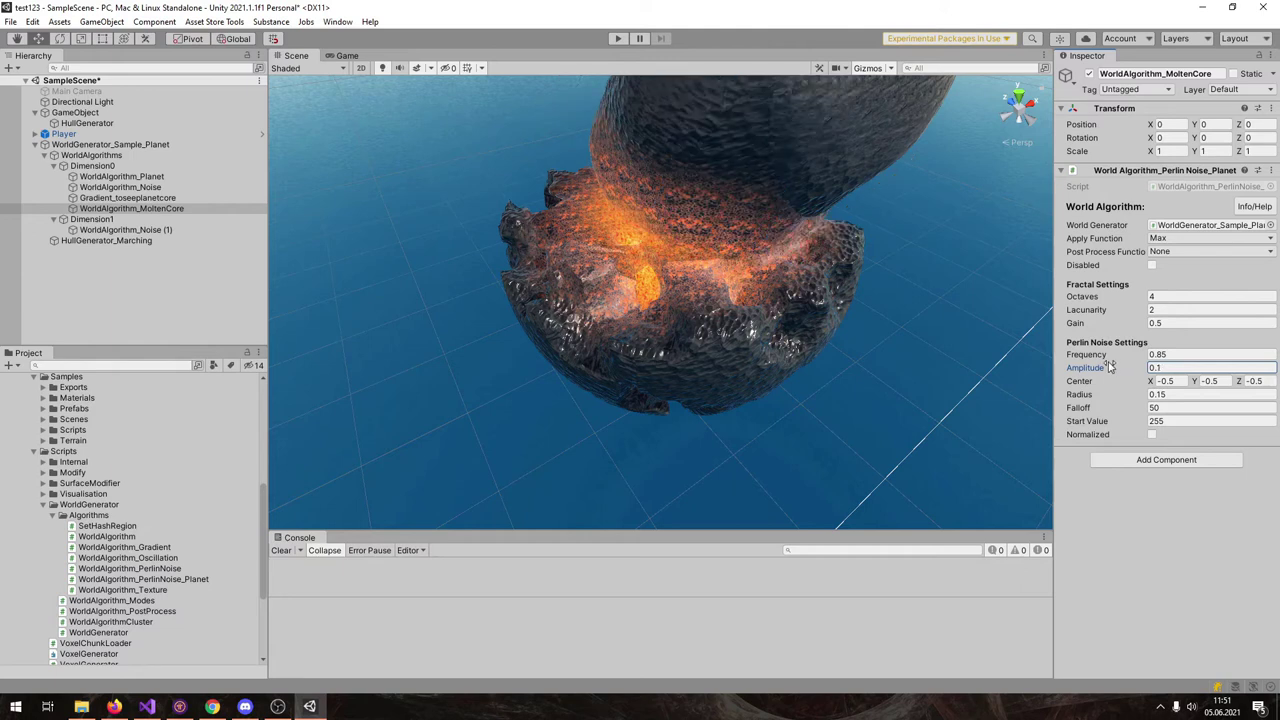
Reduce WorldAlgorithm_MoltenCore's Amplitude to 0.01, readjust it to 0.05, and view the core from other angles
{"action": "left_click_drag", "start_coordinate": [801, 351], "coordinate": [775, 320], "text": "alt"}
{"action": "left_click", "coordinate": [1168, 368]}
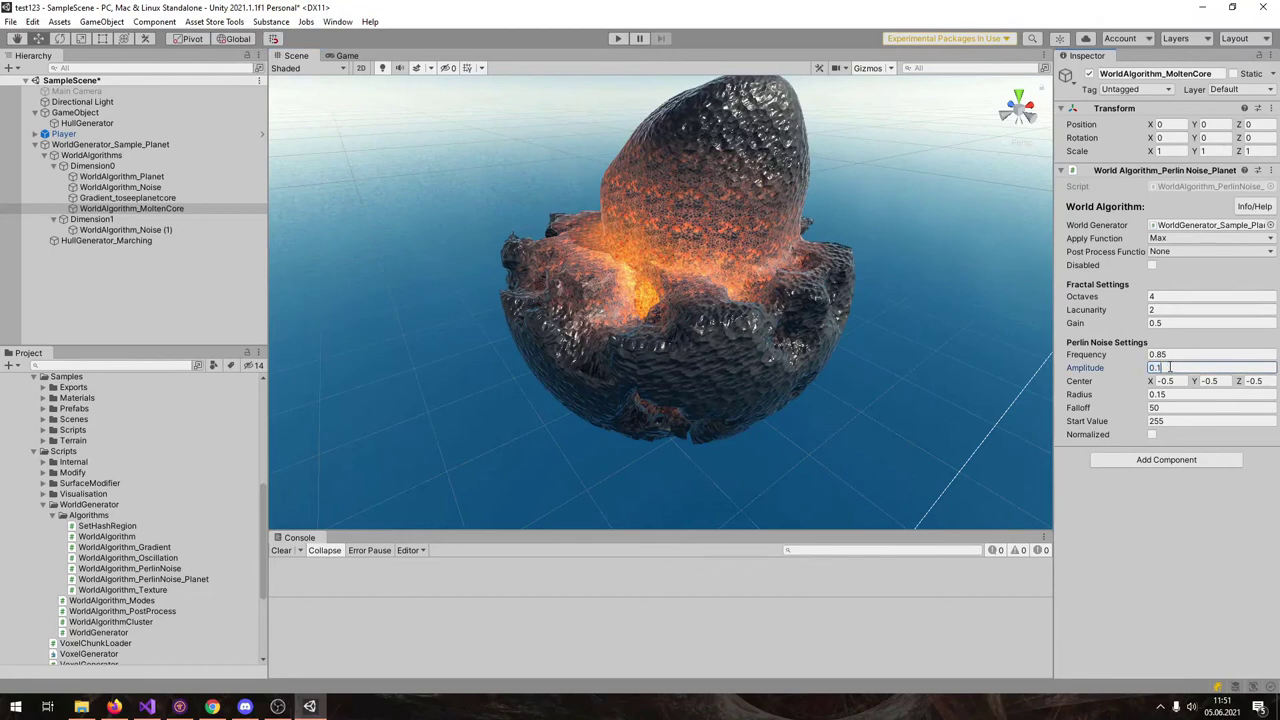
{"action": "type", "text": "0.01"}
{"action": "key", "text": "Return"}
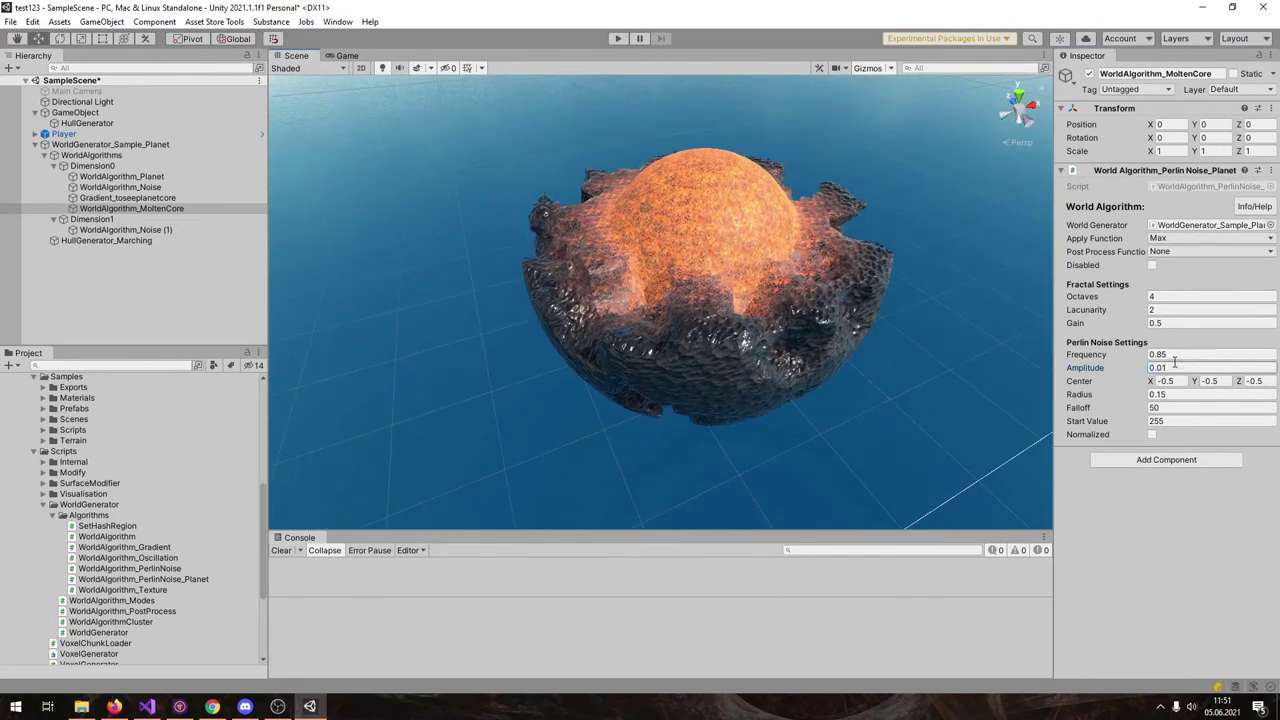
{"action": "left_click", "coordinate": [1176, 367]}
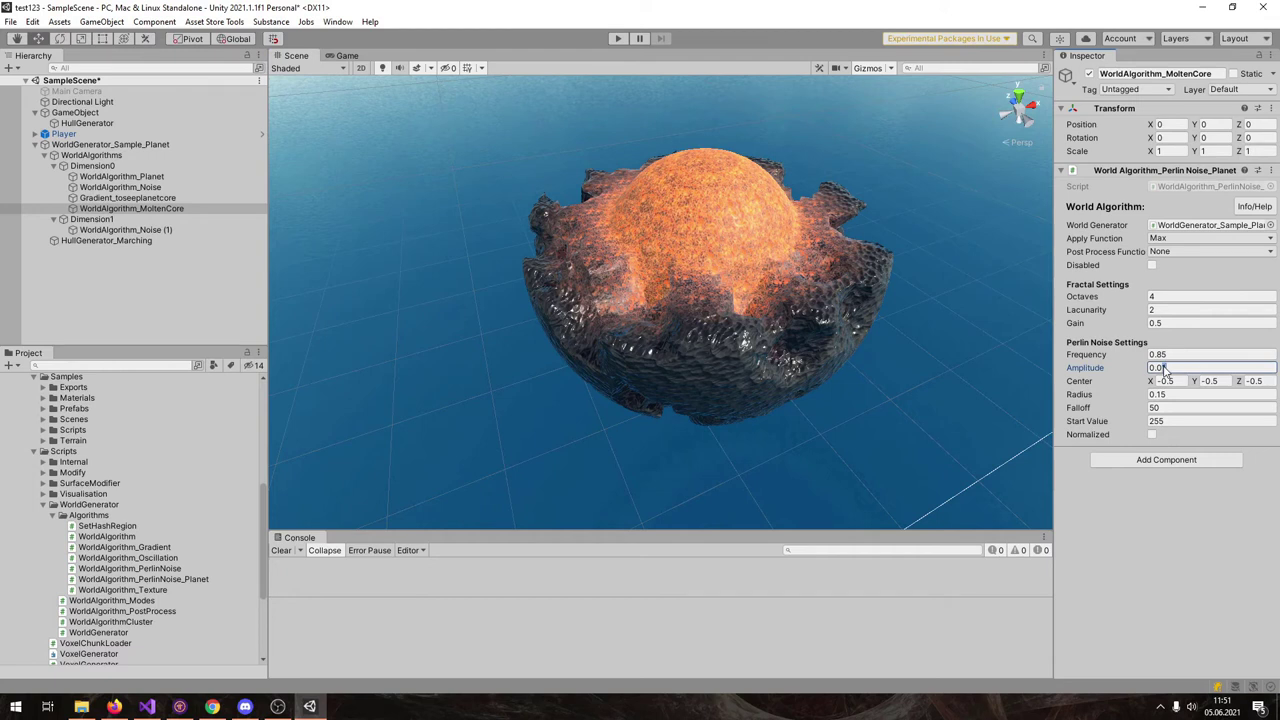
{"action": "left_click_drag", "start_coordinate": [909, 271], "coordinate": [841, 316], "text": "alt"}
Raise WorldAlgorithm_MoltenCore's Frequency to 3.67 and on to 5.5, inspecting the deformed core from several sides
{"action": "left_click_drag", "start_coordinate": [1107, 358], "coordinate": [1175, 362]}
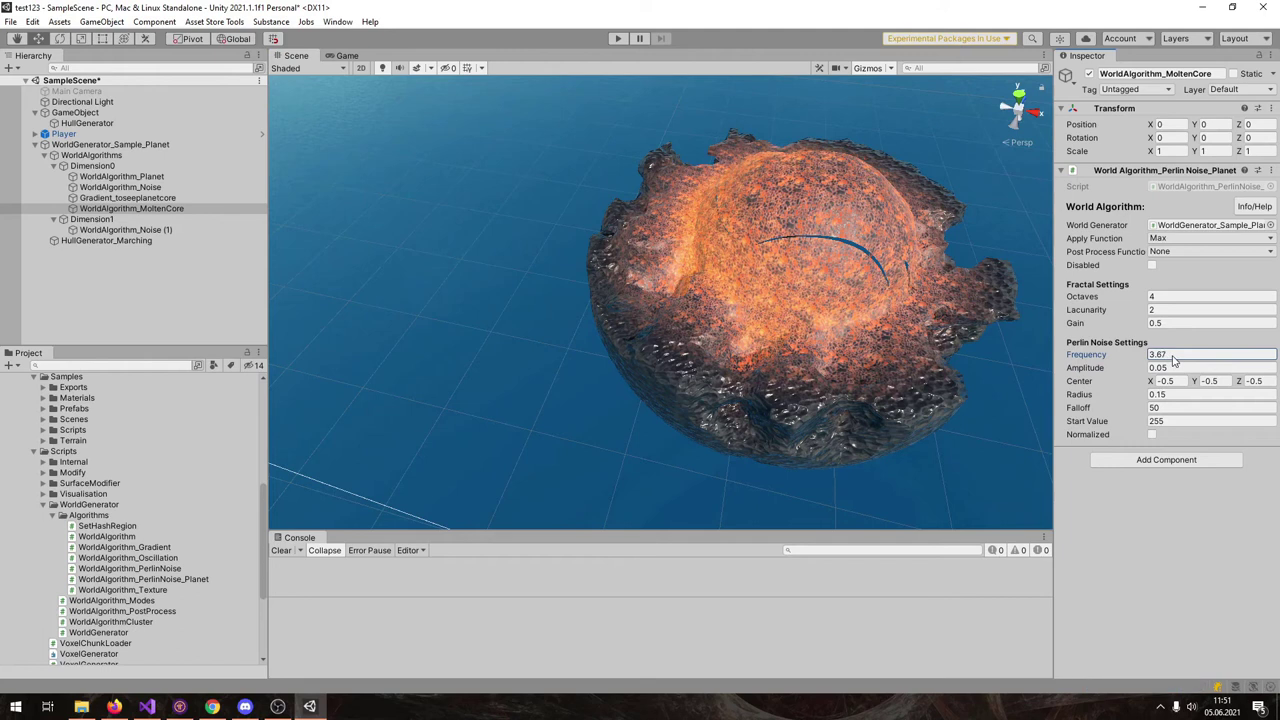
{"action": "left_click_drag", "start_coordinate": [789, 330], "coordinate": [961, 257], "text": "alt"}
{"action": "left_click_drag", "start_coordinate": [1106, 358], "coordinate": [1135, 360]}
{"action": "left_click_drag", "start_coordinate": [700, 268], "coordinate": [670, 212], "text": "alt"}
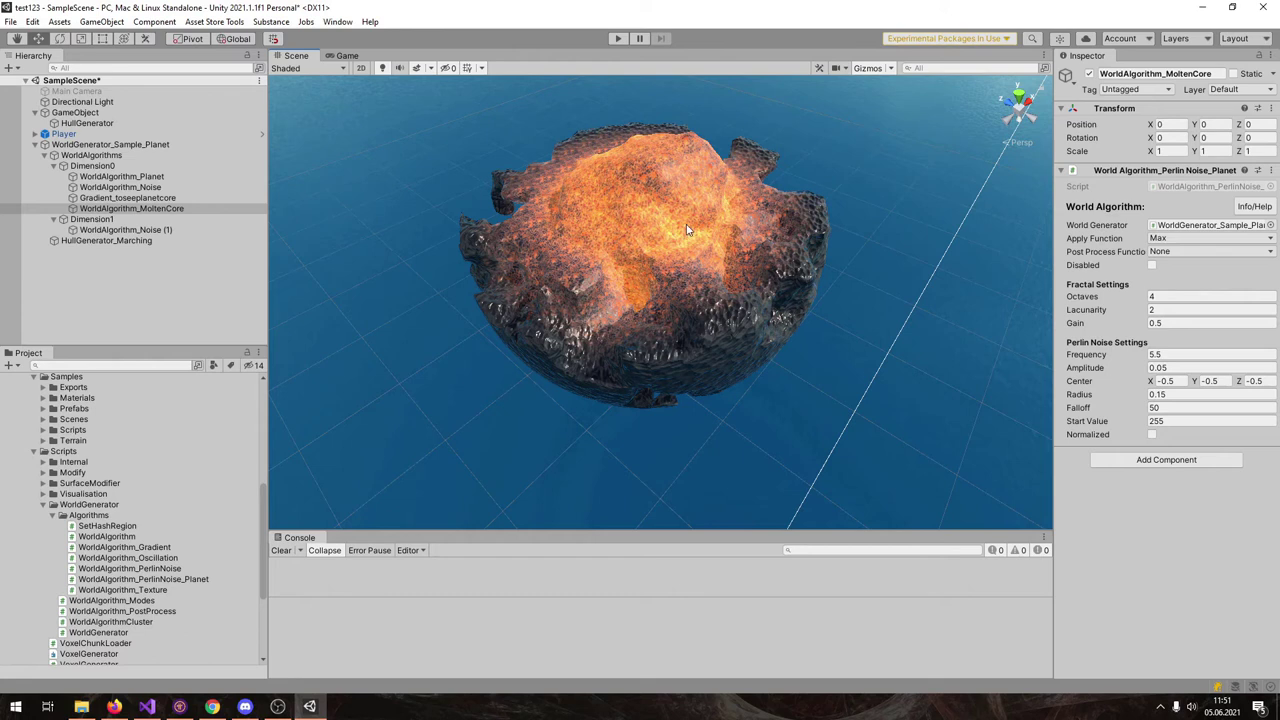
Set WorldAlgorithm_MoltenCore's Octaves to 0 and its Radius to 0.1 for a smaller, smooth core
{"action": "left_click", "coordinate": [1164, 292]}
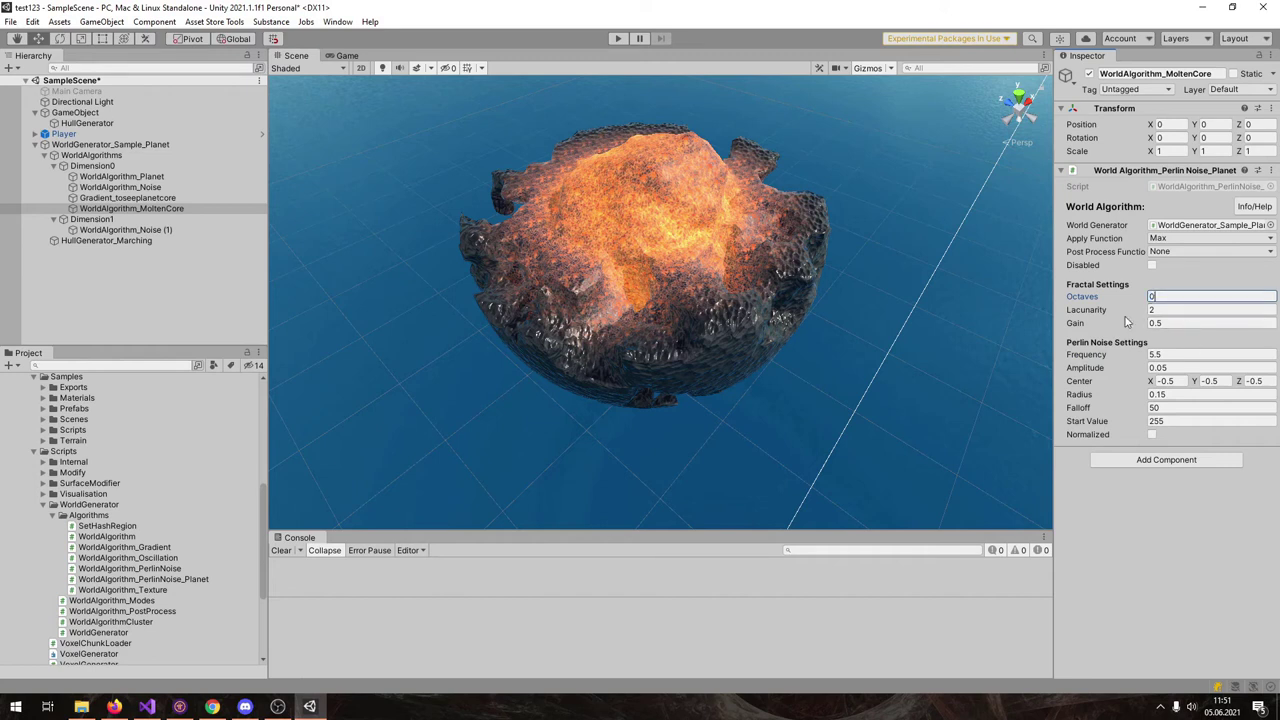
{"action": "key", "text": "Return"}
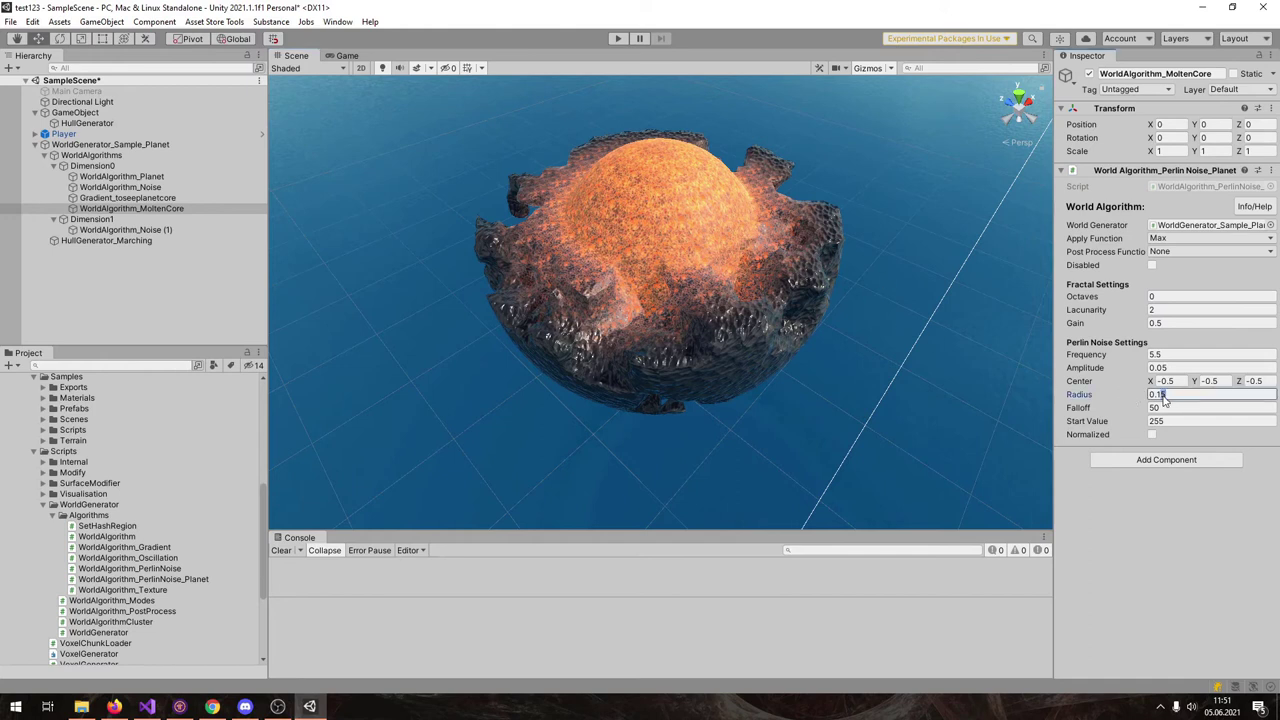
{"action": "left_click_drag", "start_coordinate": [728, 232], "coordinate": [770, 272], "text": "alt"}
{"action": "scroll", "coordinate": [747, 301], "scroll_direction": "up", "scroll_amount": 3}
{"action": "scroll", "coordinate": [770, 272], "scroll_direction": "up", "scroll_amount": 4}
Disable WorldAlgorithm_MoltenCore and enable it again to compare the planet's interior
{"action": "scroll", "coordinate": [770, 272], "scroll_direction": "down", "scroll_amount": 6}
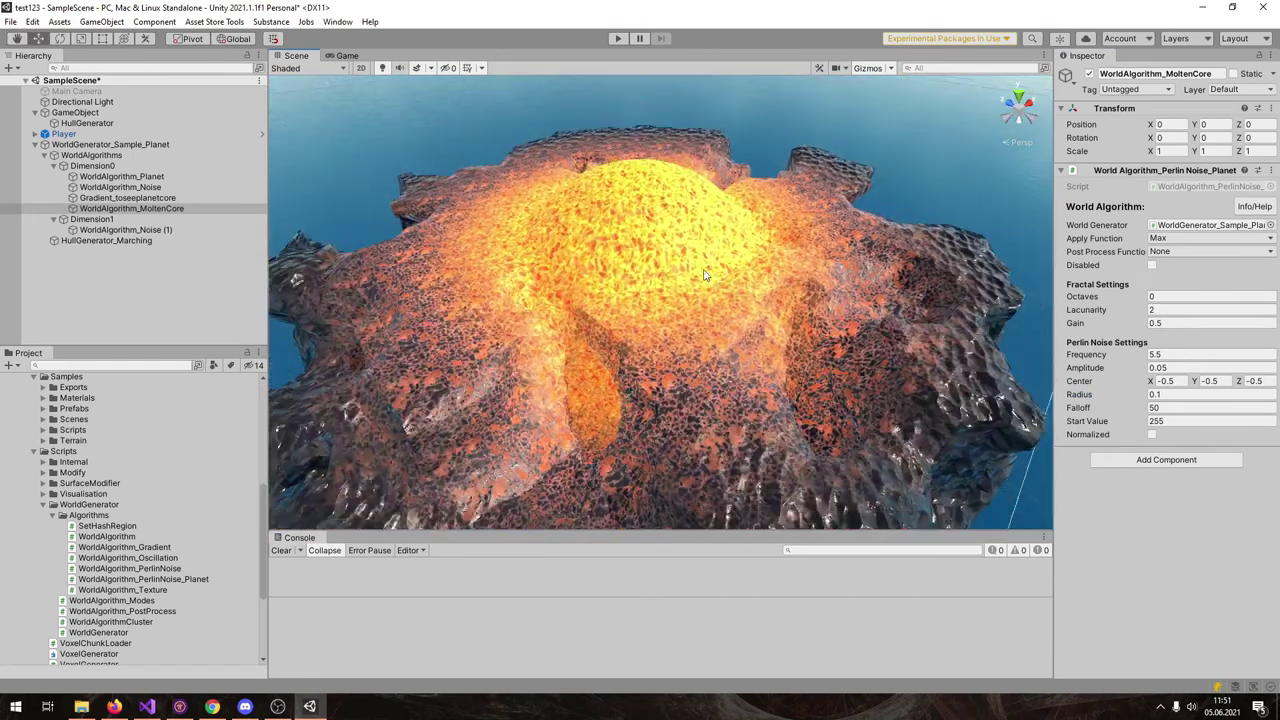
{"action": "left_click_drag", "start_coordinate": [738, 198], "coordinate": [711, 266], "text": "alt"}
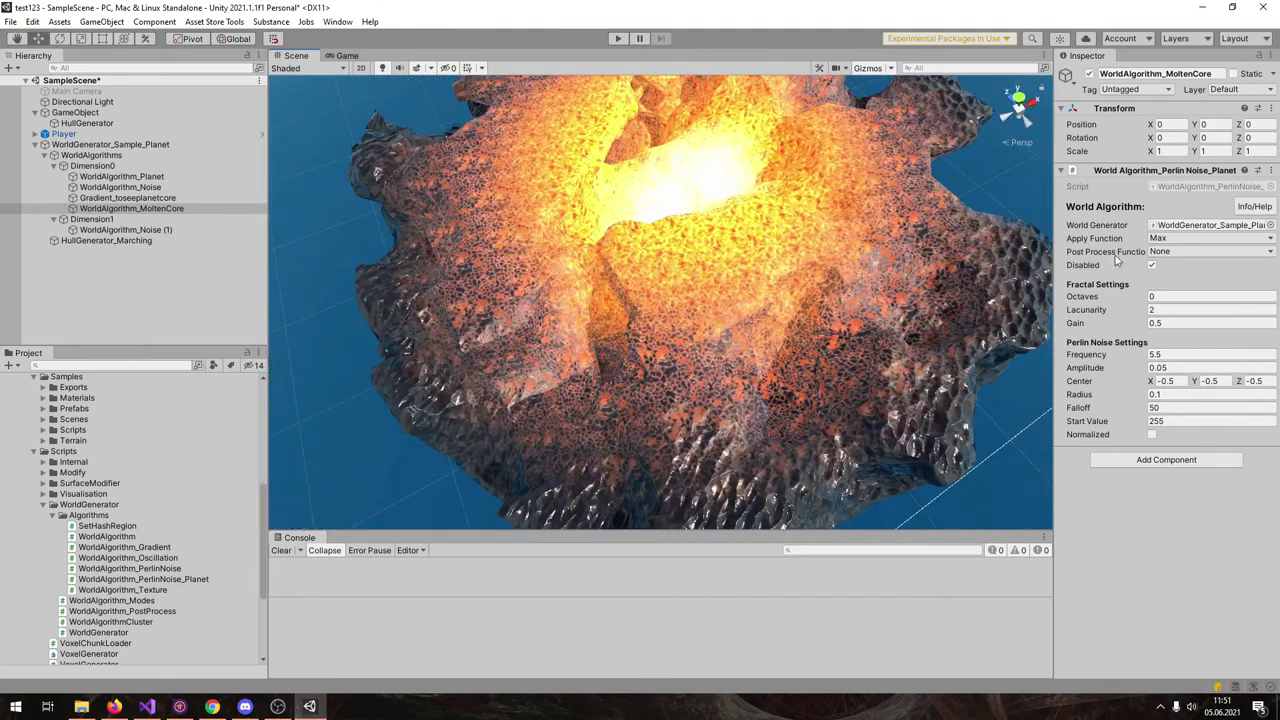
{"action": "scroll", "coordinate": [864, 294], "scroll_direction": "down", "scroll_amount": 4}
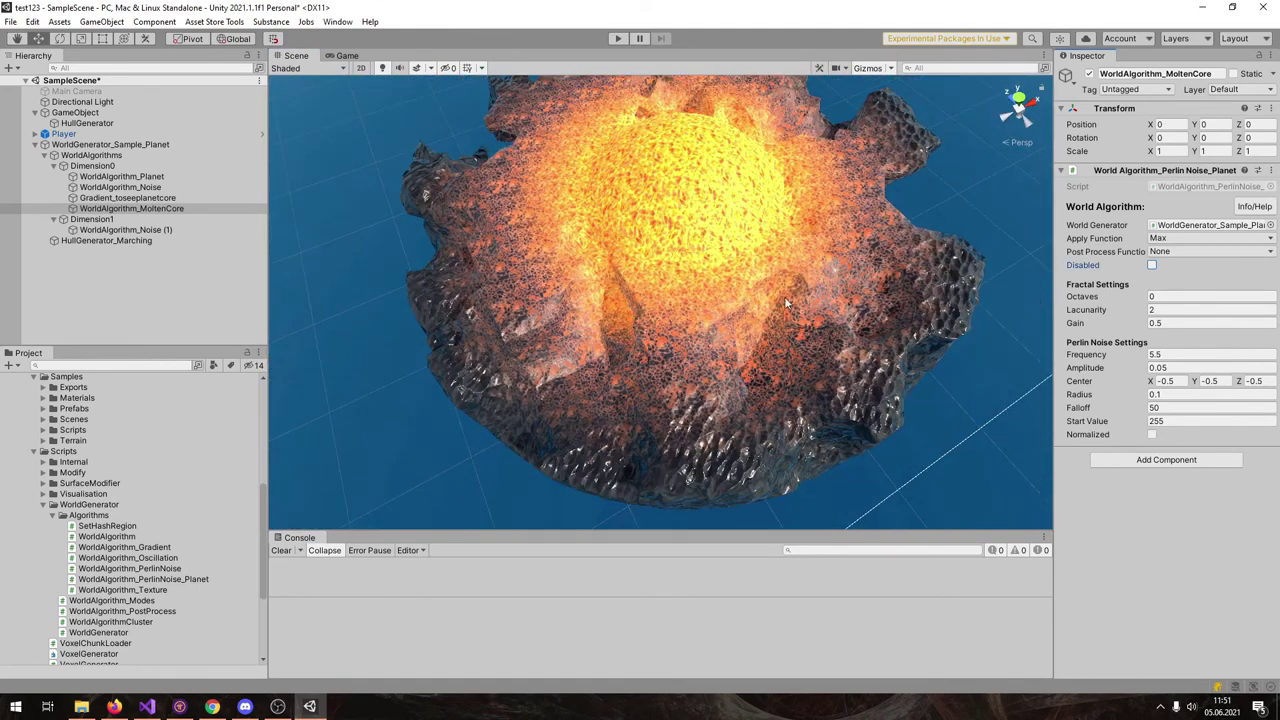
Try Add as WorldAlgorithm_Noise's Apply Function, inspect the planet, and switch the function back to Subtract
{"action": "left_click", "coordinate": [126, 188]}
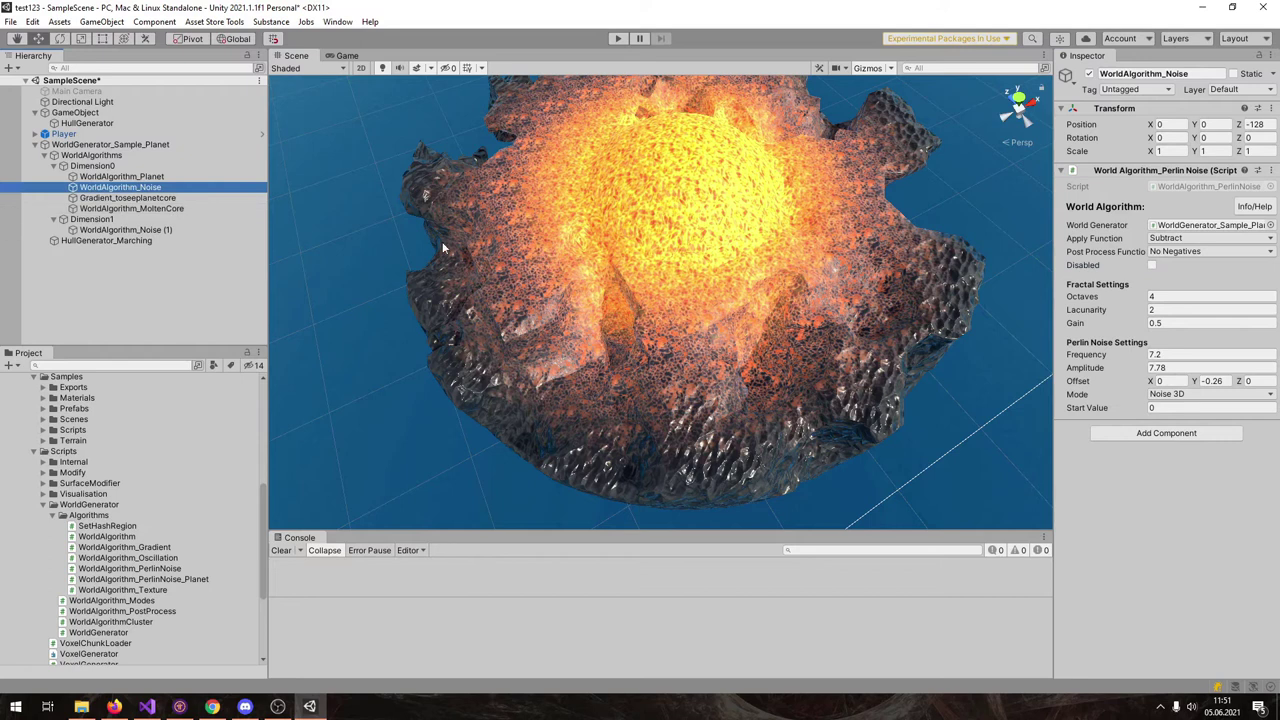
{"action": "scroll", "coordinate": [607, 297], "scroll_direction": "down", "scroll_amount": 3}
{"action": "left_click_drag", "start_coordinate": [693, 400], "coordinate": [690, 350], "text": "alt"}
{"action": "scroll", "coordinate": [1020, 280], "scroll_direction": "down", "scroll_amount": 3}
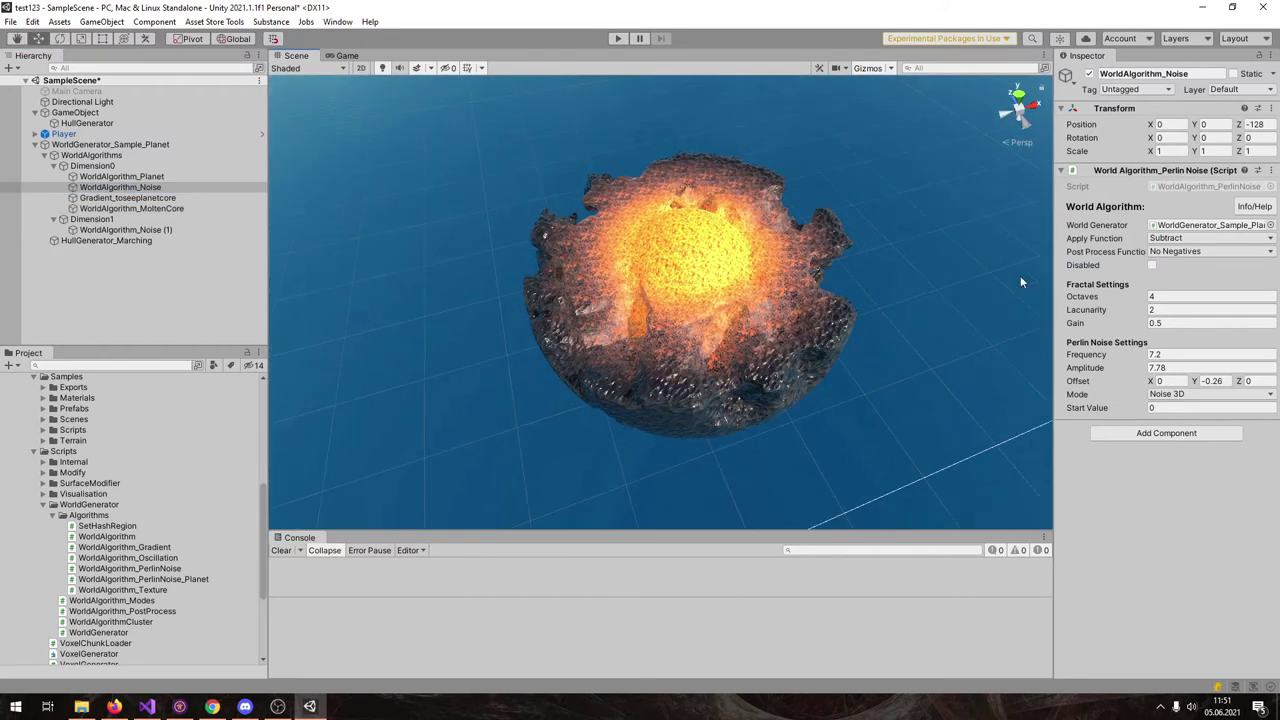
{"action": "left_click", "coordinate": [1168, 239]}
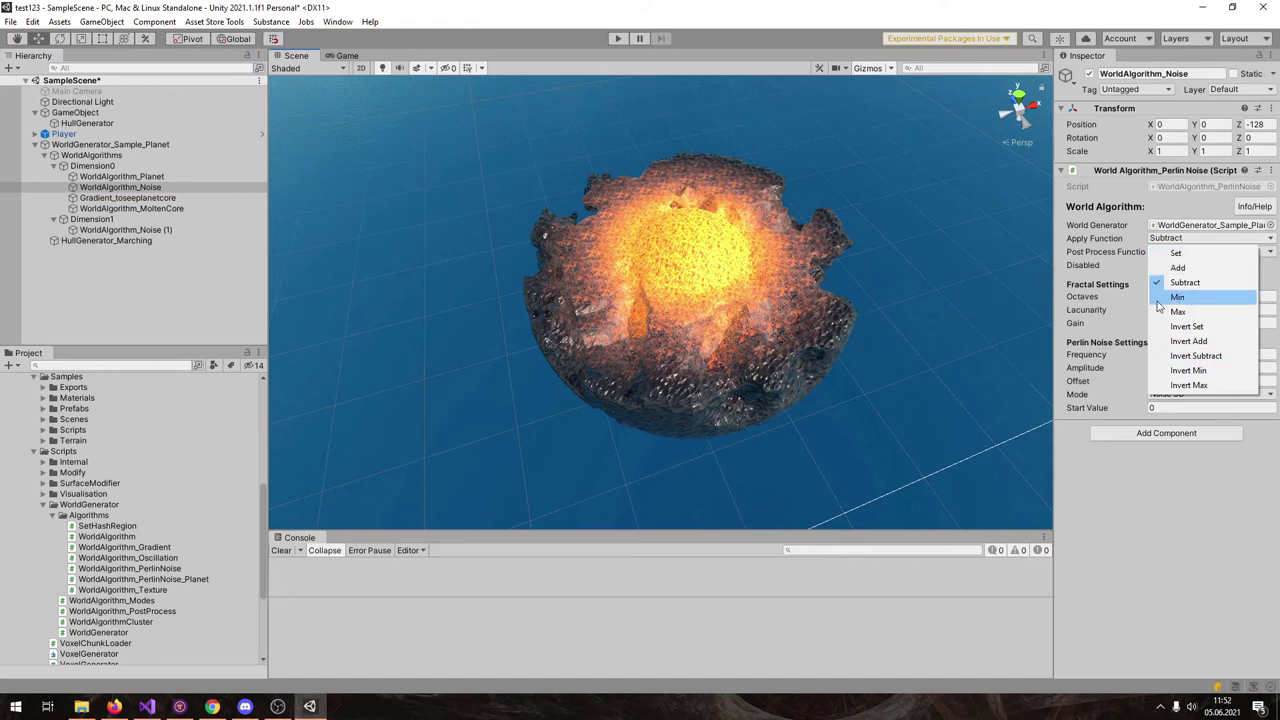
{"action": "left_click", "coordinate": [1177, 268]}
{"action": "left_click_drag", "start_coordinate": [798, 439], "coordinate": [668, 393], "text": "alt"}
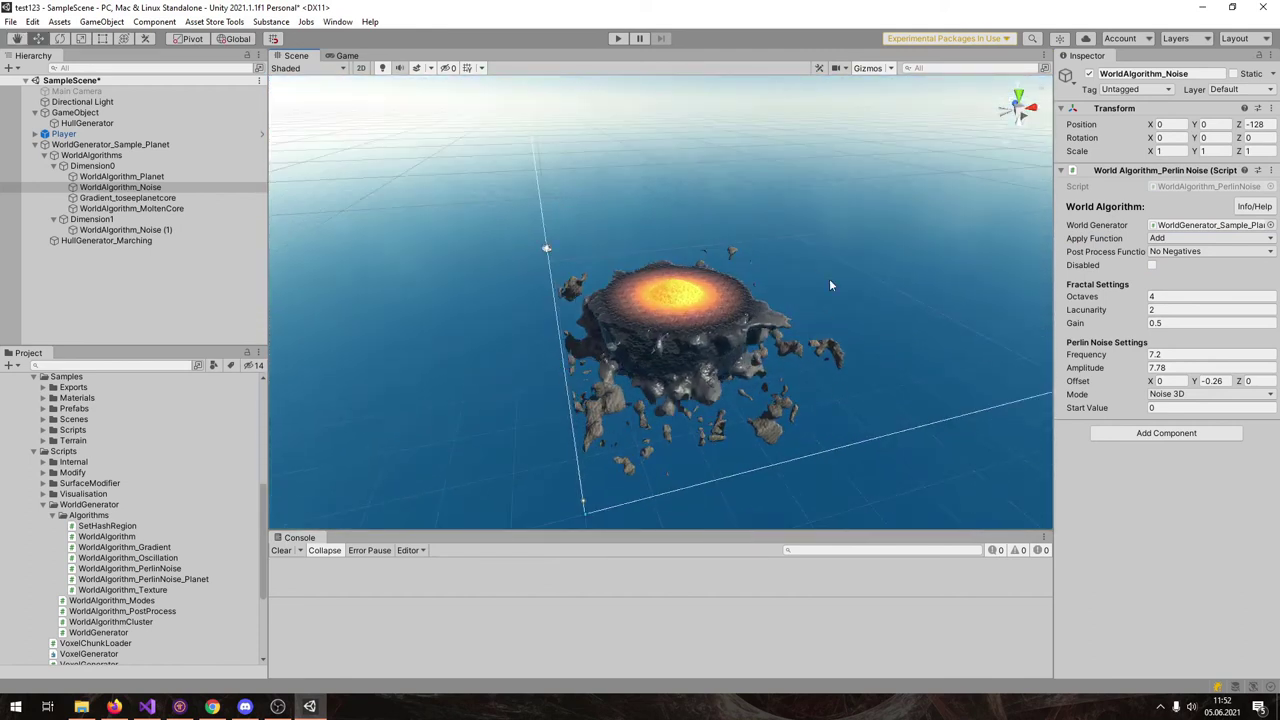
{"action": "left_click", "coordinate": [1175, 240]}
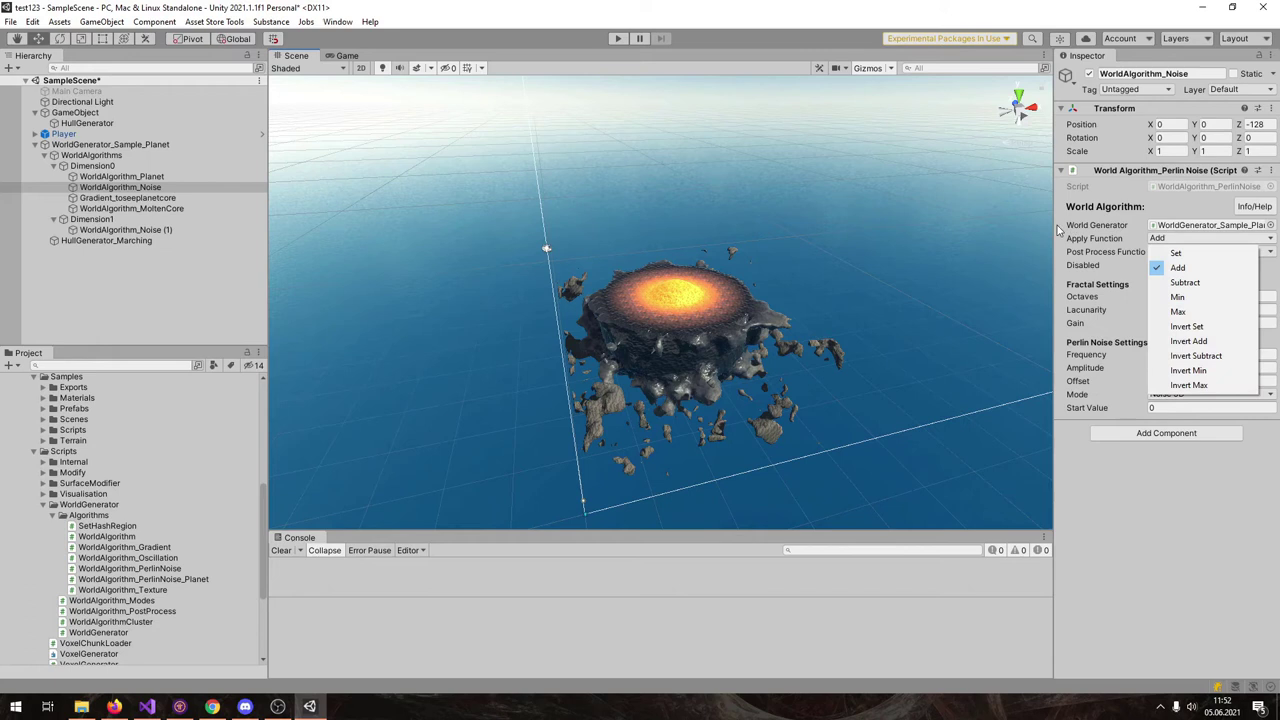
{"action": "left_click", "coordinate": [1166, 284]}
{"action": "left_click_drag", "start_coordinate": [800, 400], "coordinate": [878, 297], "text": "alt"}
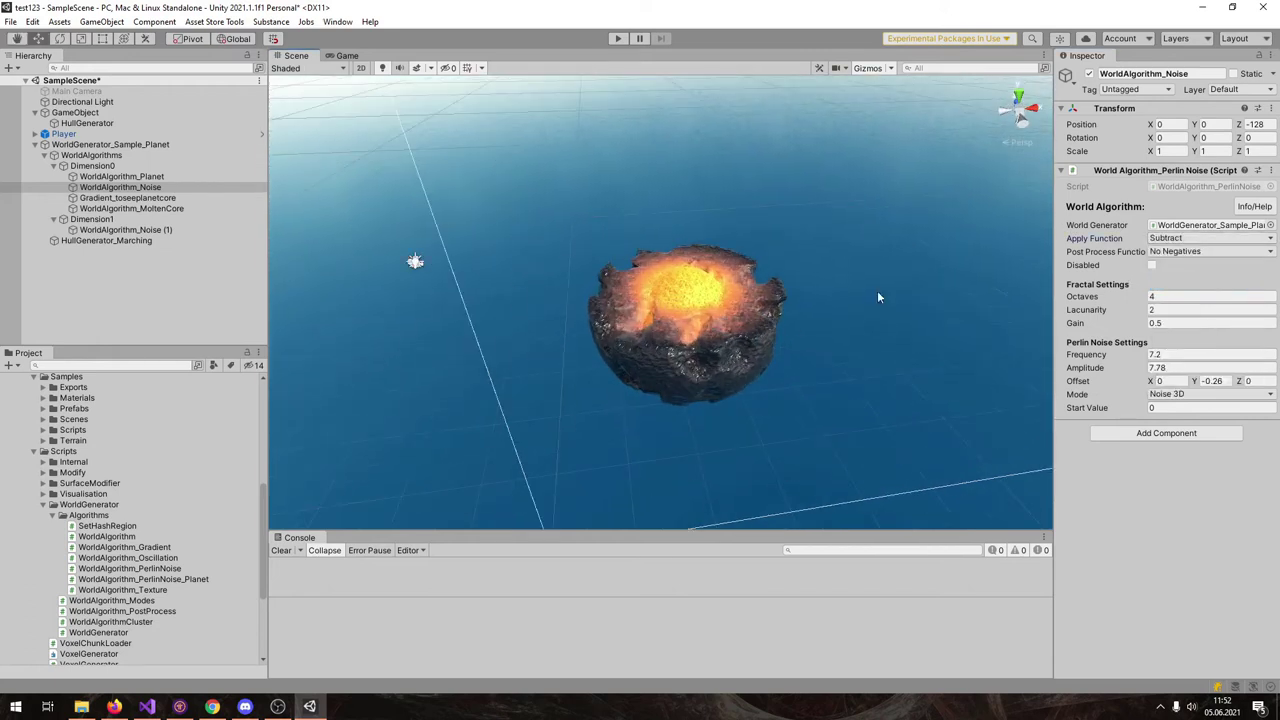
Try Invert Subtract and Invert Add as WorldAlgorithm_Noise's Apply Function, inspecting the generated world each time
{"action": "left_click", "coordinate": [1155, 239]}
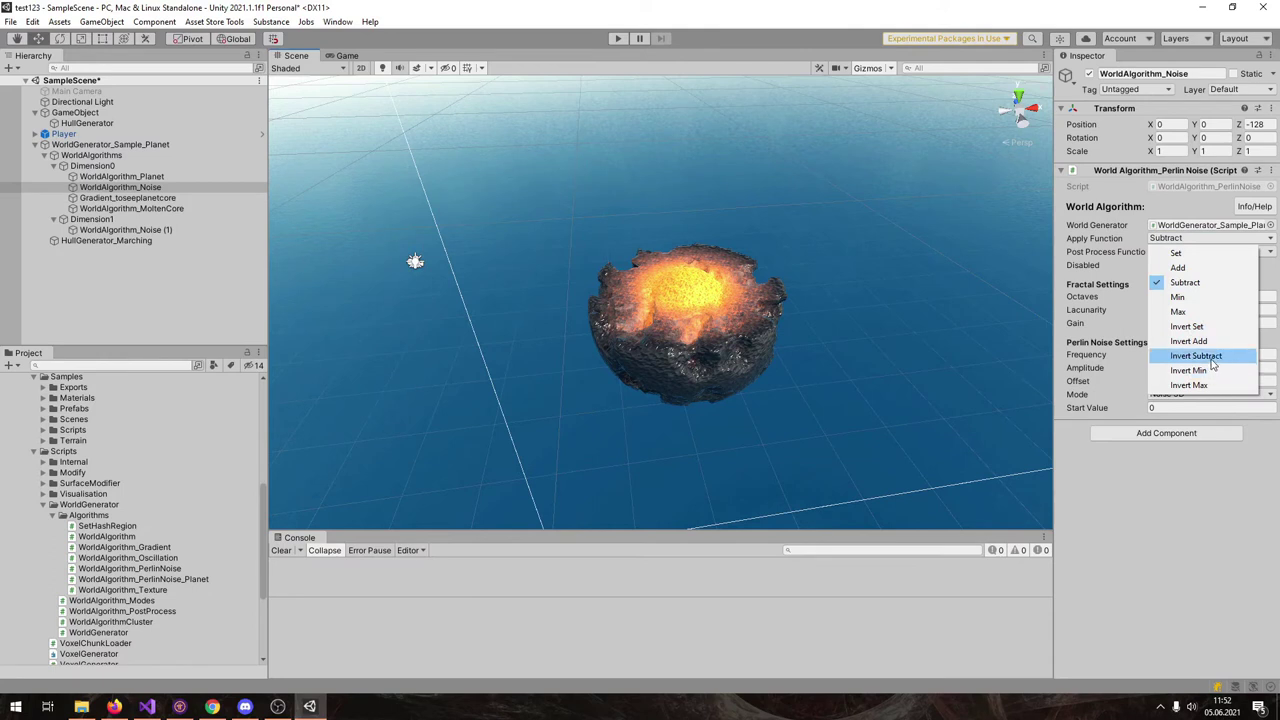
{"action": "left_click", "coordinate": [1213, 365]}
{"action": "left_click_drag", "start_coordinate": [790, 400], "coordinate": [700, 390], "text": "alt"}
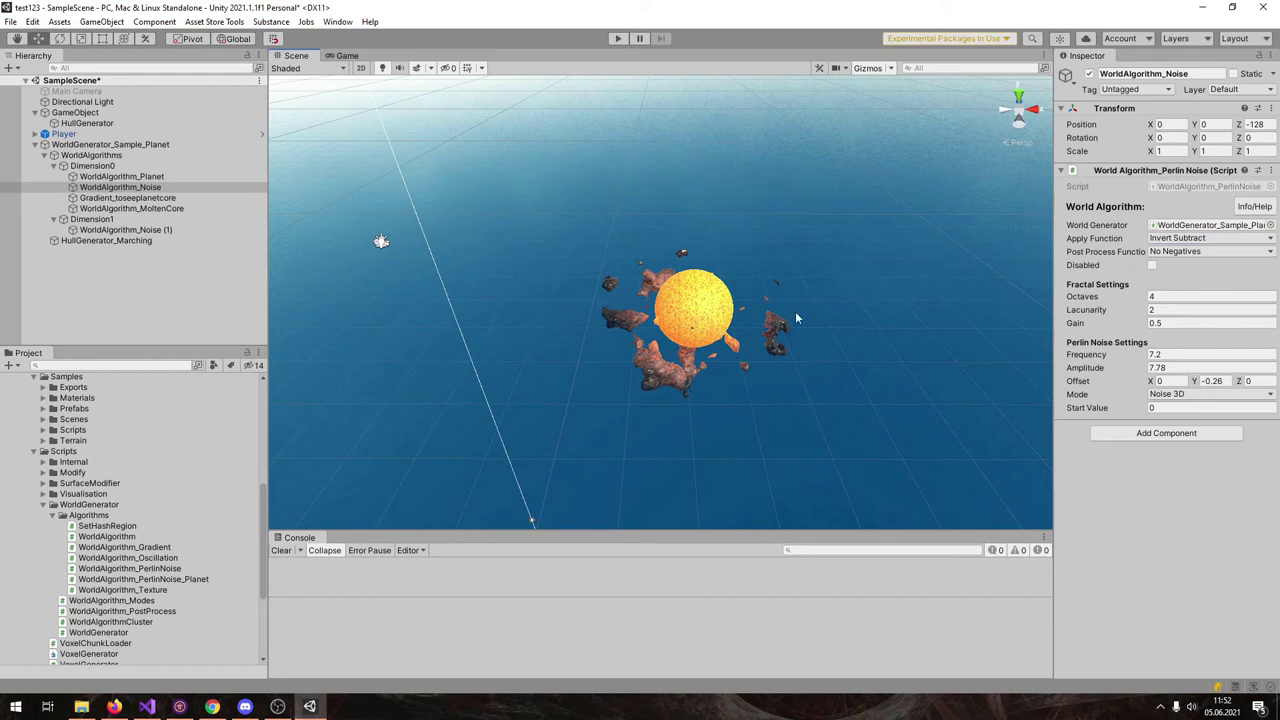
{"action": "left_click", "coordinate": [1177, 240]}
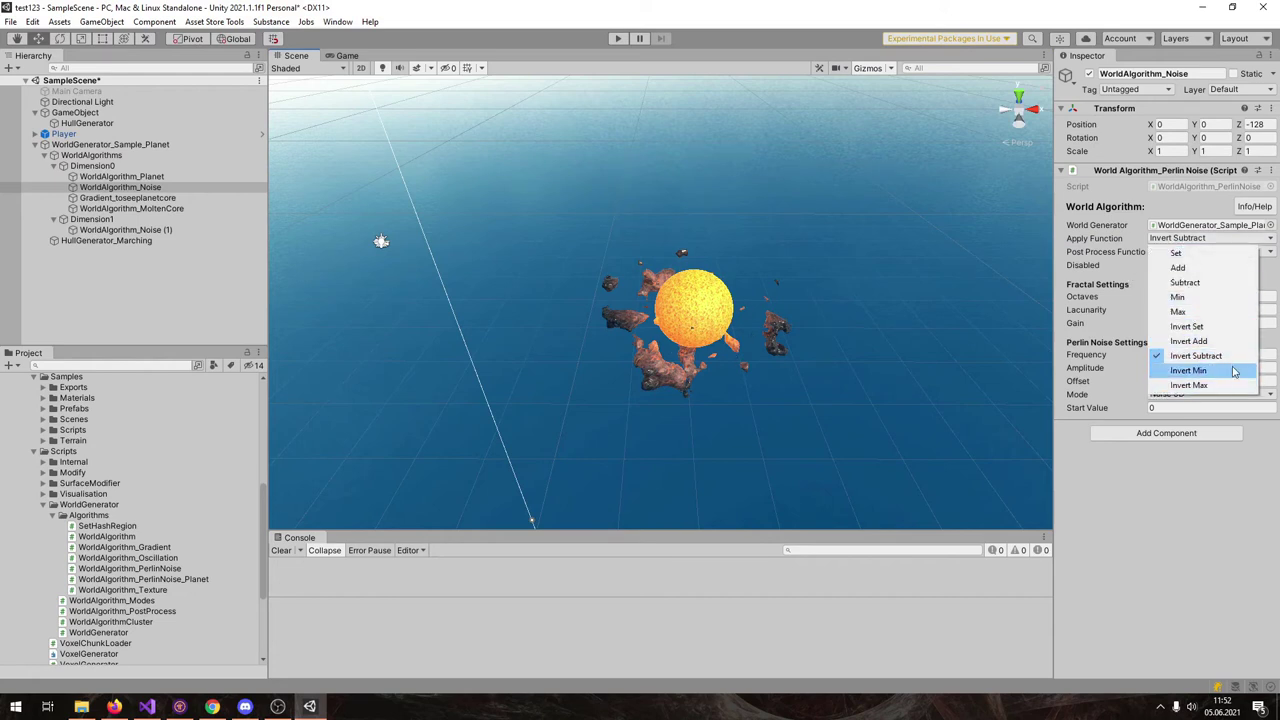
{"action": "left_click", "coordinate": [1200, 341]}
{"action": "left_click_drag", "start_coordinate": [764, 388], "coordinate": [760, 358], "text": "alt"}
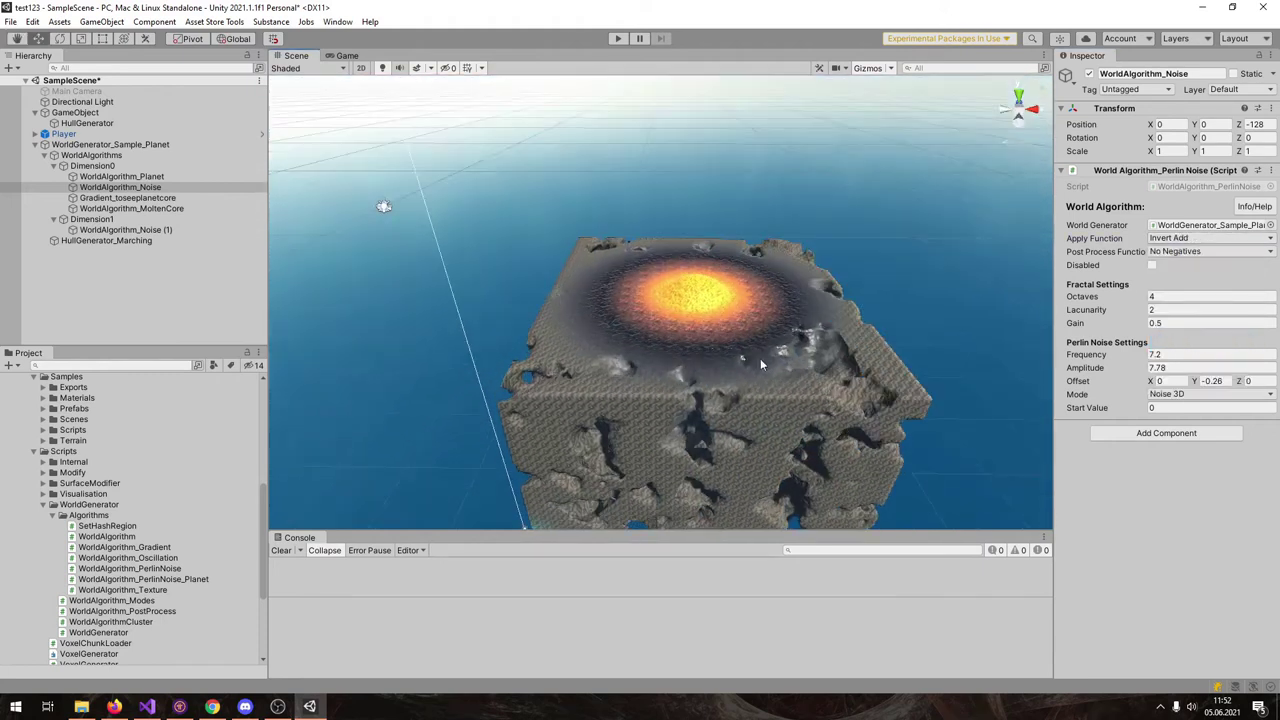
{"action": "left_click", "coordinate": [782, 376]}
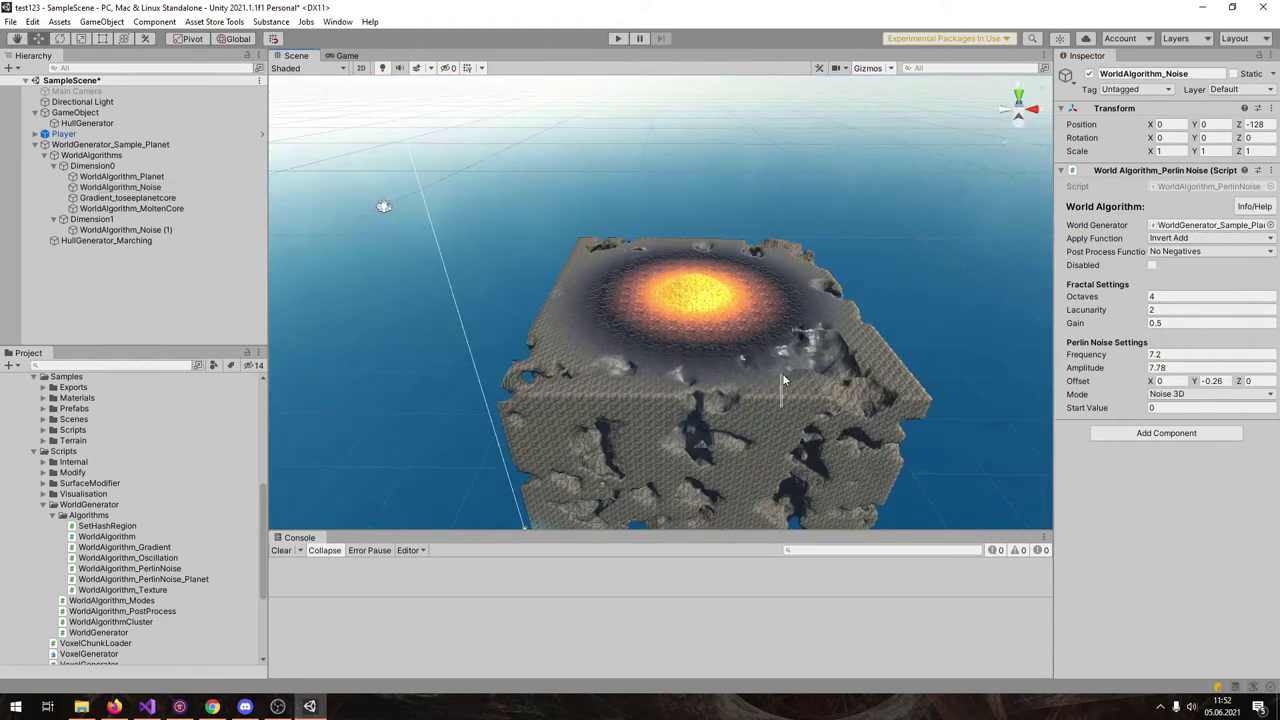
{"action": "left_click", "coordinate": [155, 198]}
{"action": "double_click", "coordinate": [120, 187]}
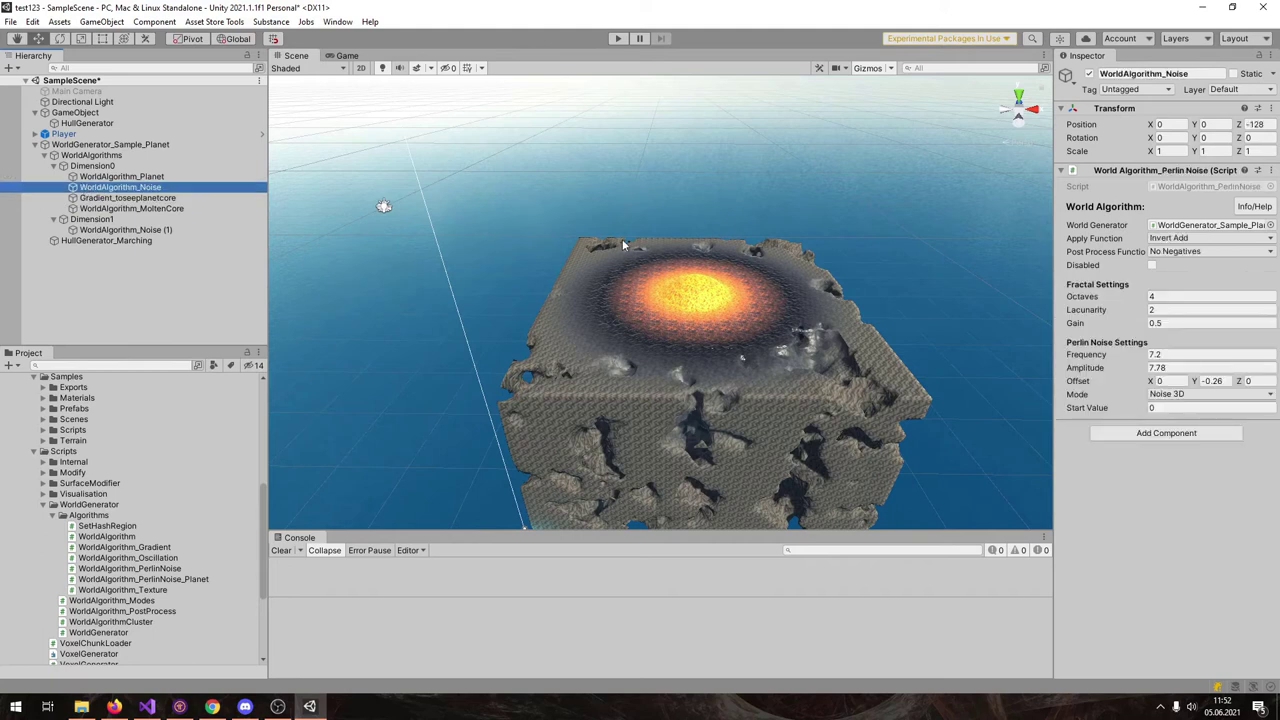
Switch WorldAlgorithm_Noise's Apply Function to Invert Subtract again and on to Invert Min to compare the shapes
{"action": "left_click", "coordinate": [1181, 243]}
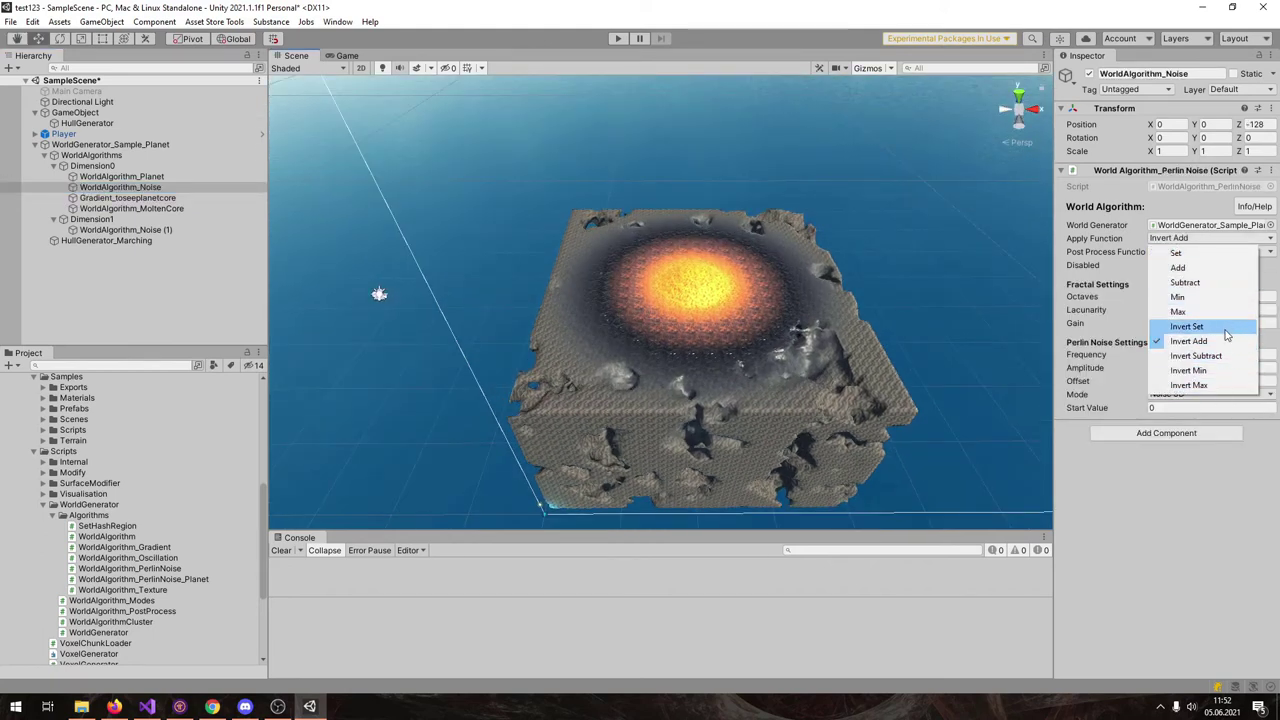
{"action": "left_click", "coordinate": [1196, 355]}
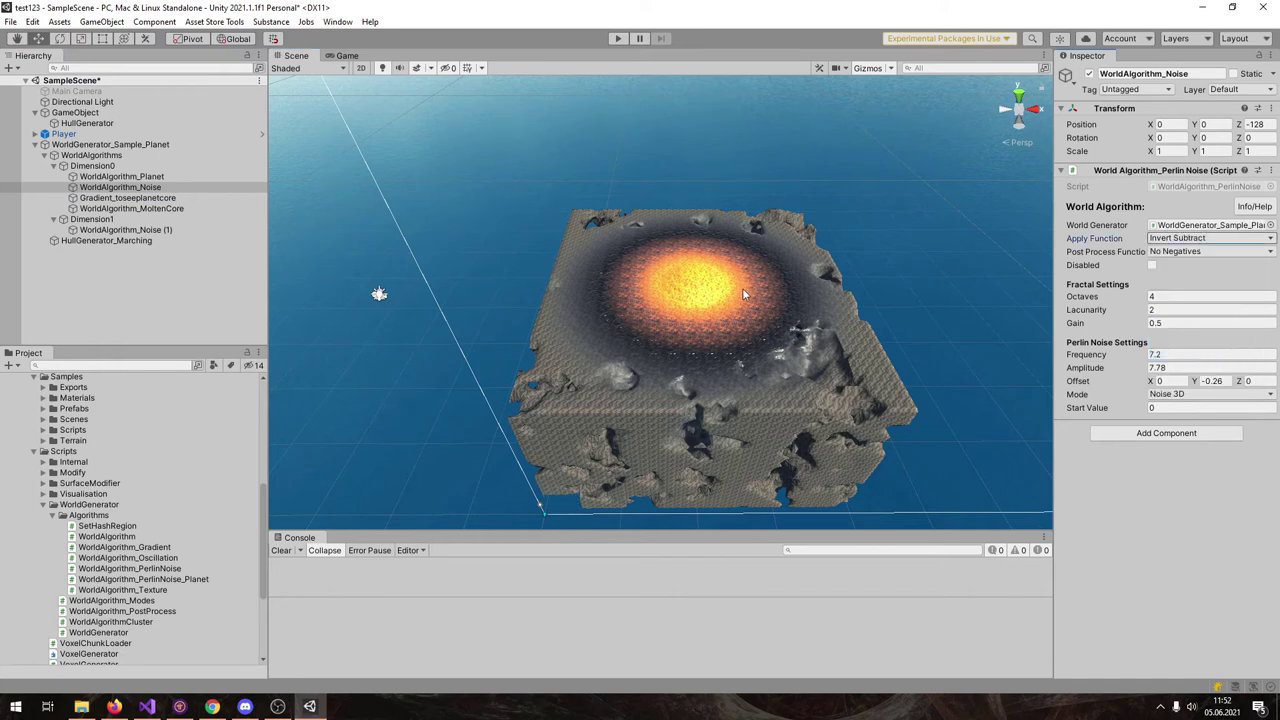
{"action": "left_click", "coordinate": [1185, 240]}
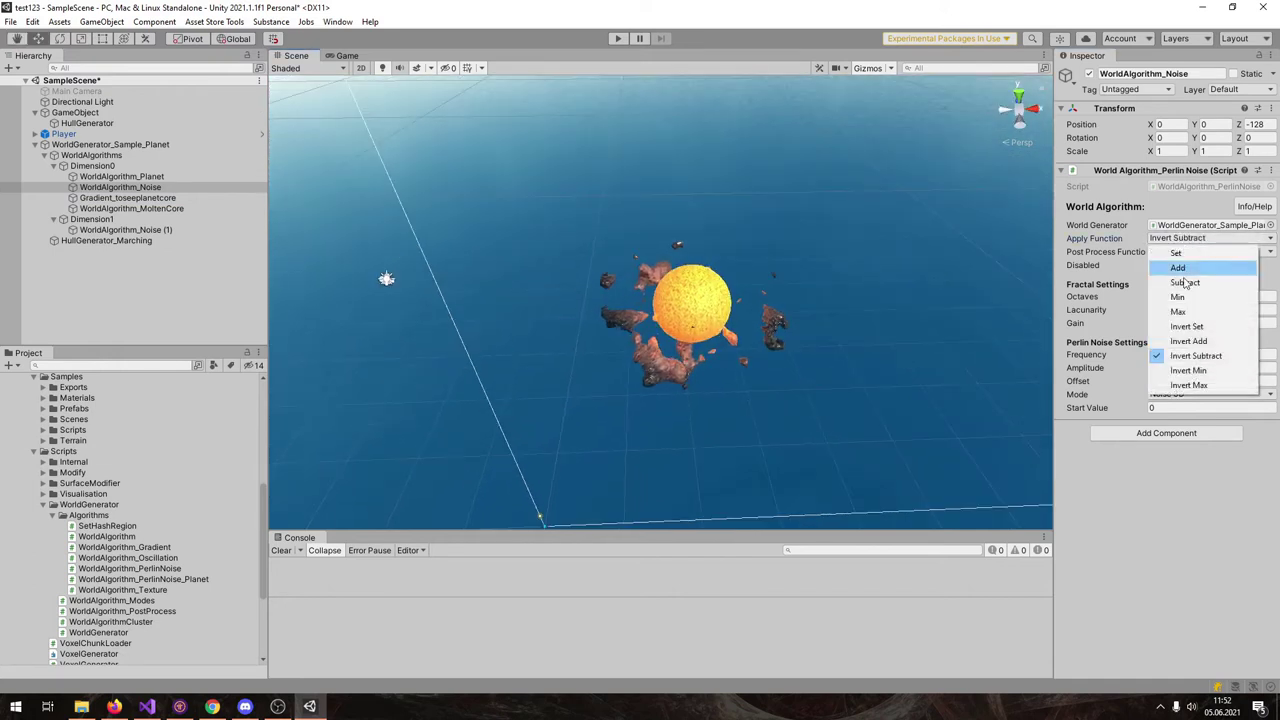
{"action": "left_click", "coordinate": [1188, 368]}
{"action": "left_click_drag", "start_coordinate": [810, 190], "coordinate": [816, 227], "text": "alt"}
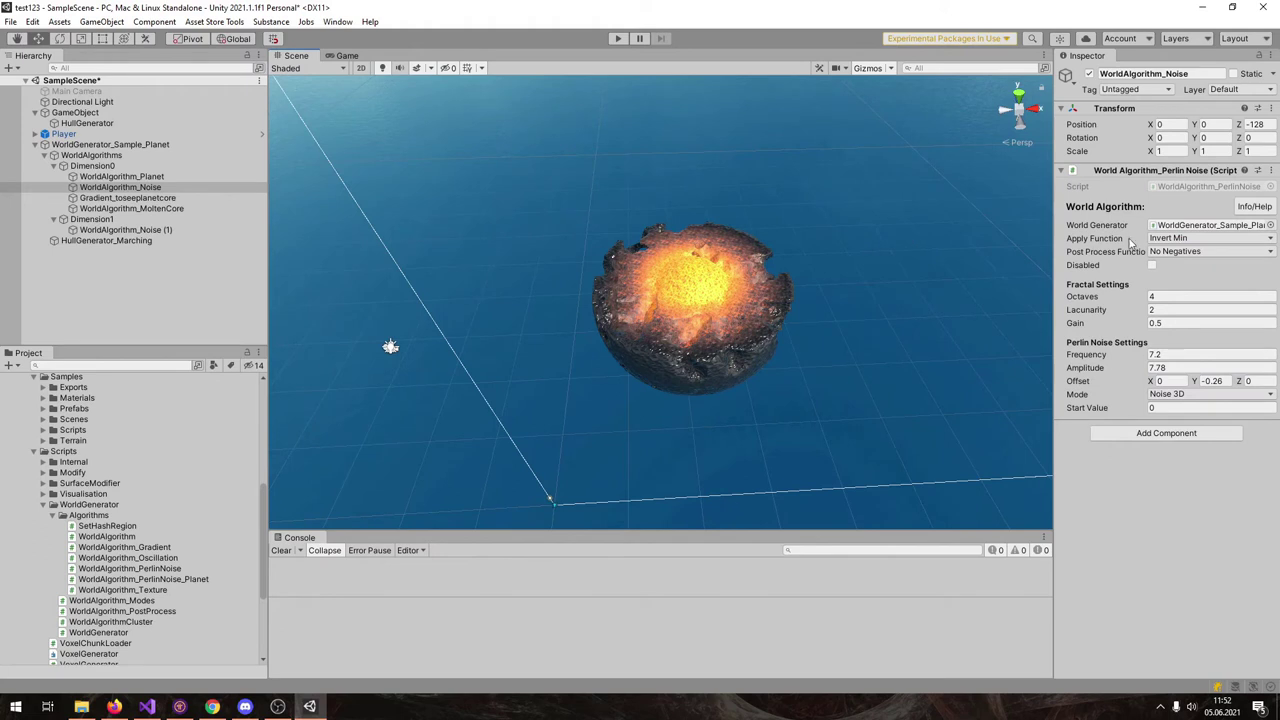
Try Invert Max as WorldAlgorithm_Noise's Apply Function, restore Subtract, and view the planet up close
{"action": "left_click", "coordinate": [1160, 240]}
{"action": "left_click", "coordinate": [1180, 388]}
{"action": "left_click_drag", "start_coordinate": [758, 284], "coordinate": [742, 238], "text": "alt"}
{"action": "left_click", "coordinate": [1188, 241]}
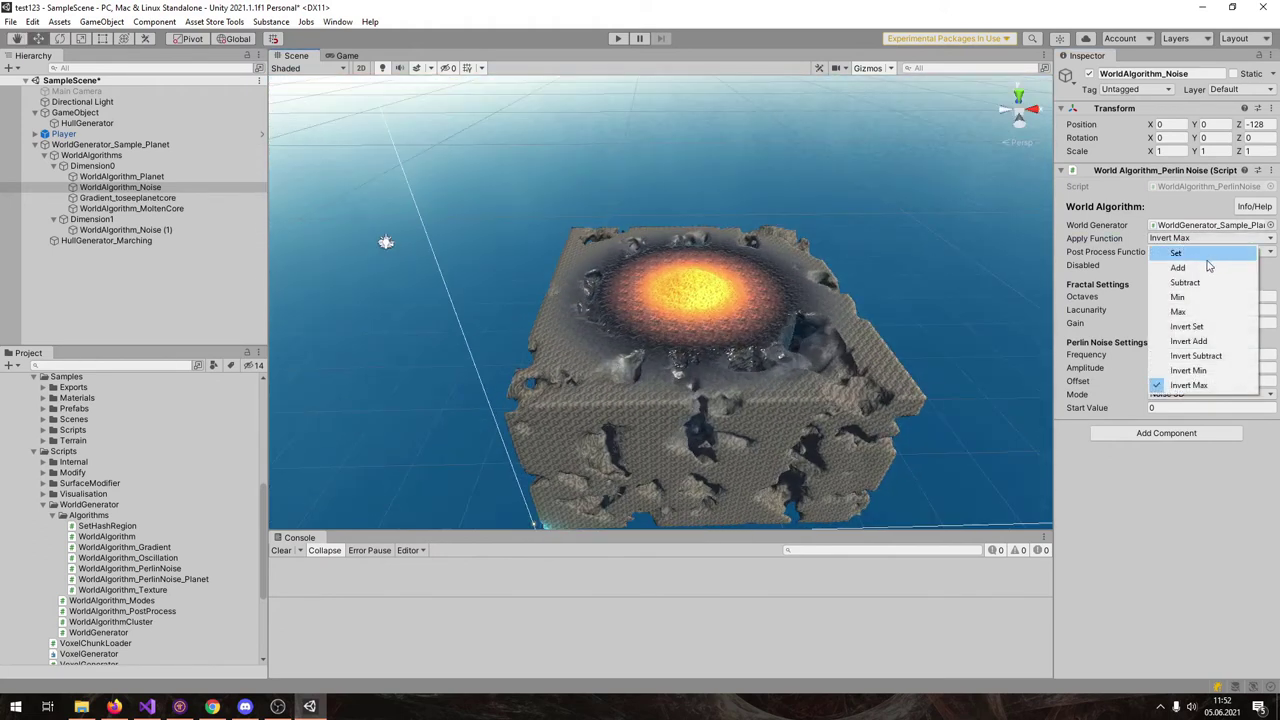
{"action": "left_click", "coordinate": [1185, 282]}
{"action": "left_click_drag", "start_coordinate": [657, 259], "coordinate": [681, 283], "text": "alt"}
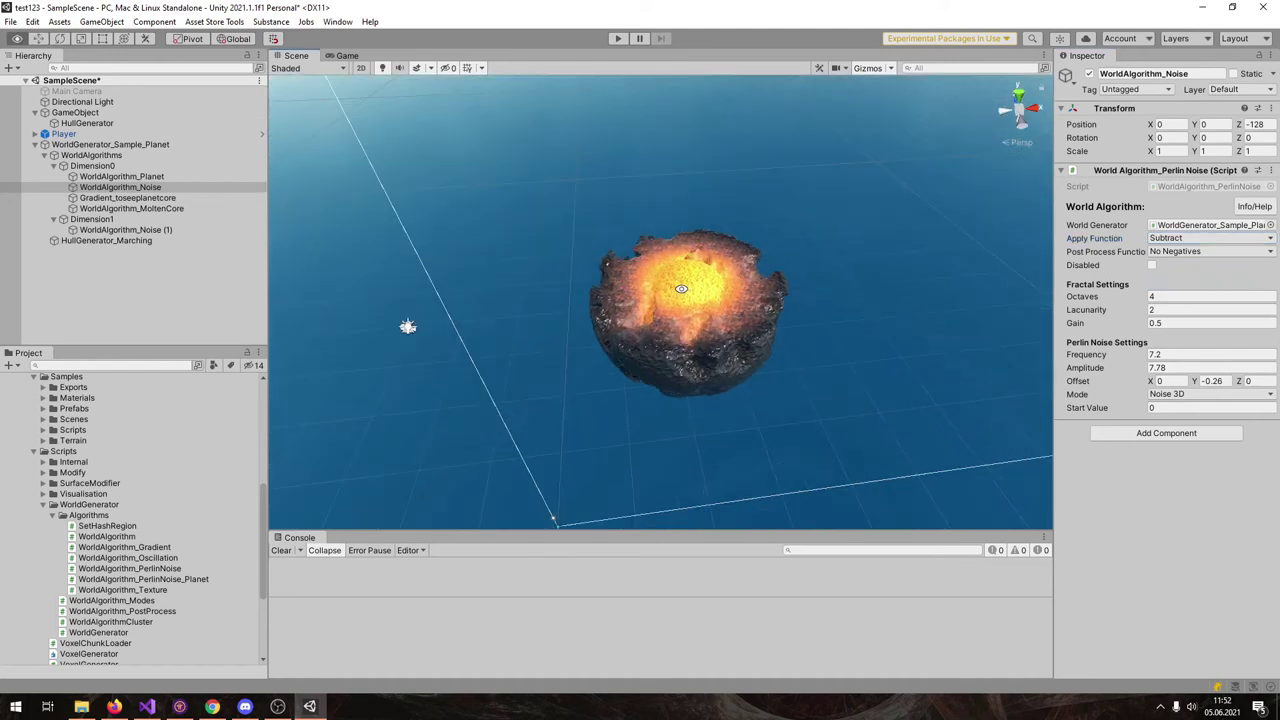
{"action": "scroll", "coordinate": [681, 281], "scroll_direction": "up", "scroll_amount": 4}
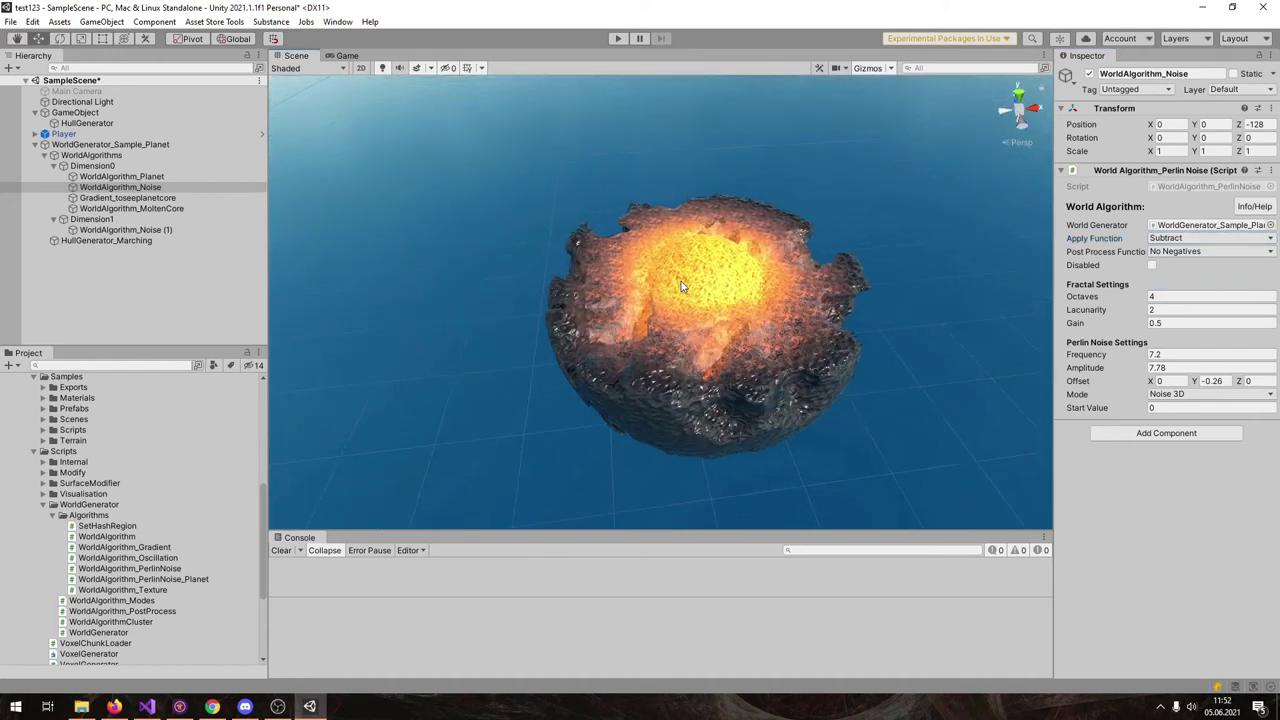
Set the Start Value of Dimension1's WorldAlgorithm_Noise (1) to 198 to make the planet glow more
{"action": "left_click", "coordinate": [120, 230]}
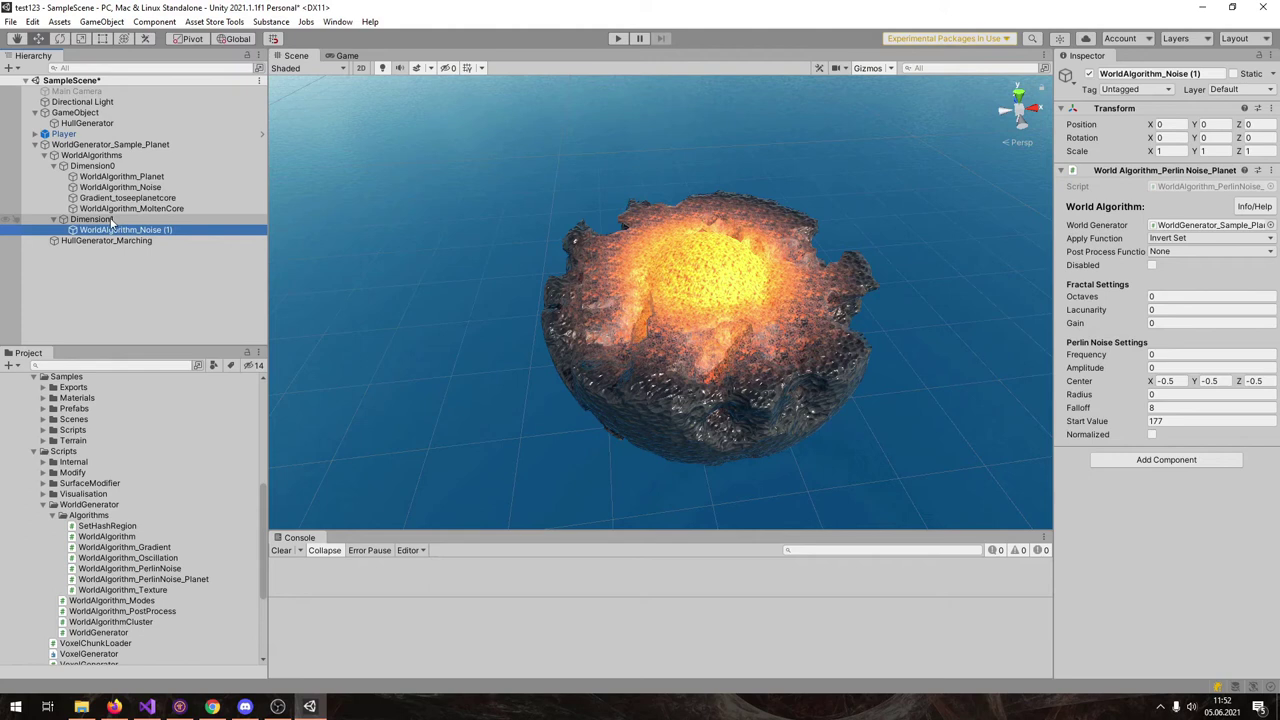
{"action": "left_click", "coordinate": [1112, 424]}
{"action": "left_click_drag", "start_coordinate": [1115, 426], "coordinate": [1122, 426]}
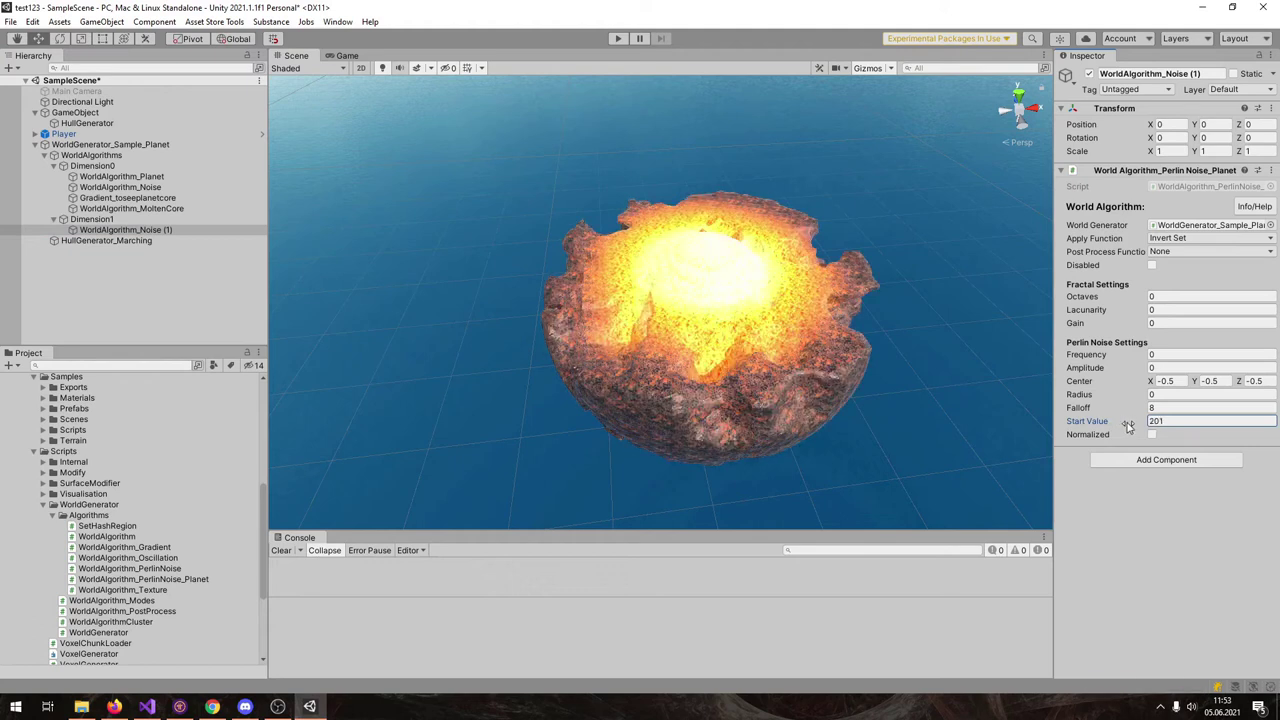
{"action": "left_click_drag", "start_coordinate": [1127, 425], "coordinate": [1126, 425]}
Set the Falloff of WorldAlgorithm_Noise (1) to 10
{"action": "left_click", "coordinate": [1166, 410]}
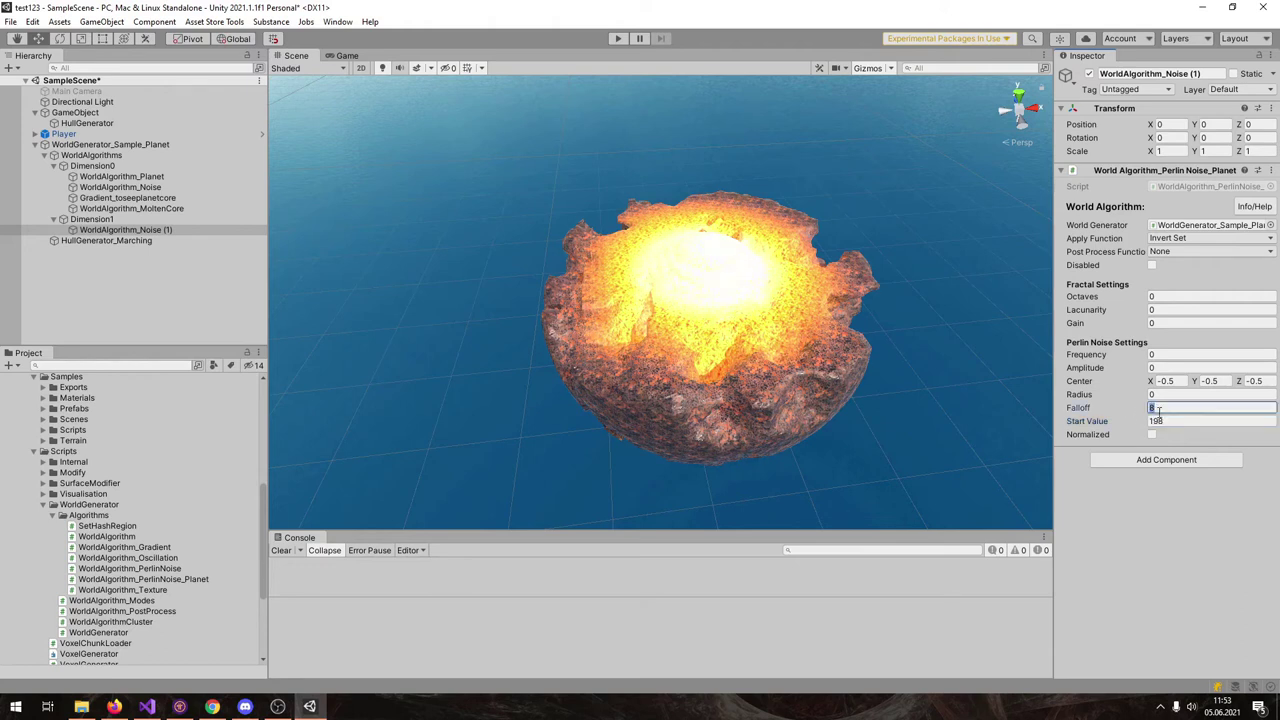
{"action": "type", "text": "10"}
{"action": "key", "text": "Return"}
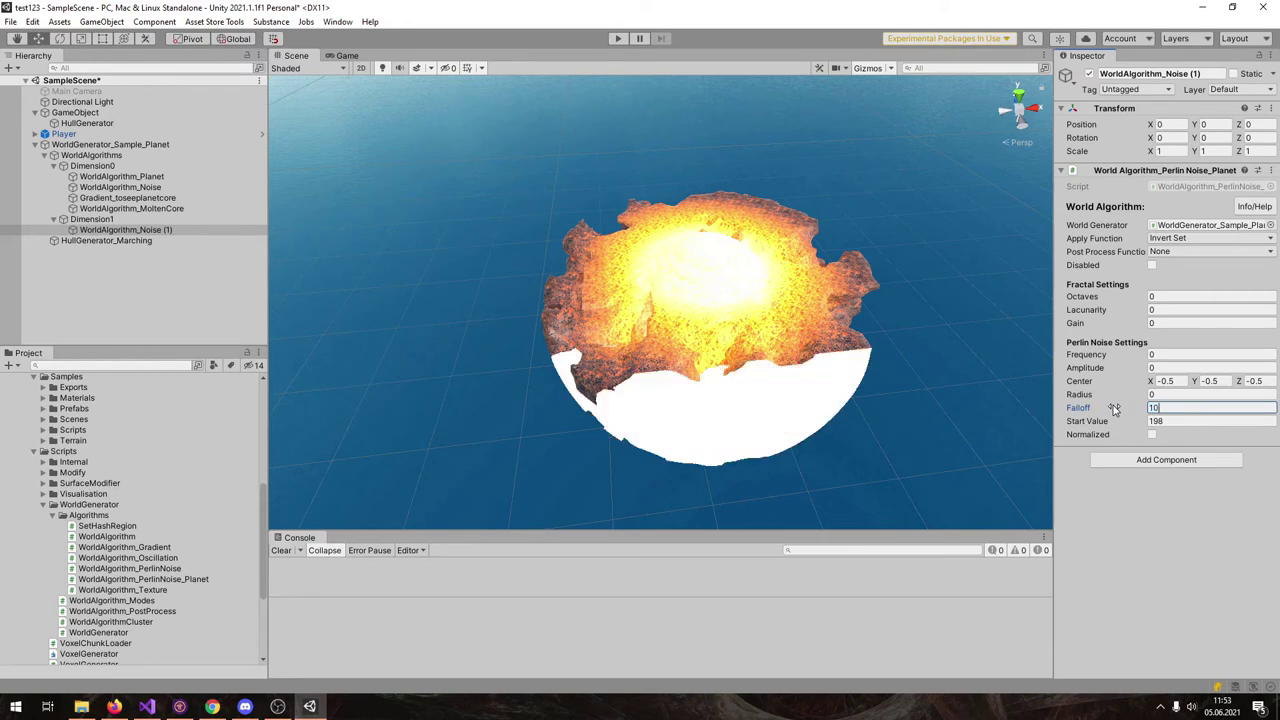
Raise the Falloff of WorldAlgorithm_Noise (1) to 10.1 and view the planet from another angle
{"action": "left_click", "coordinate": [1168, 408]}
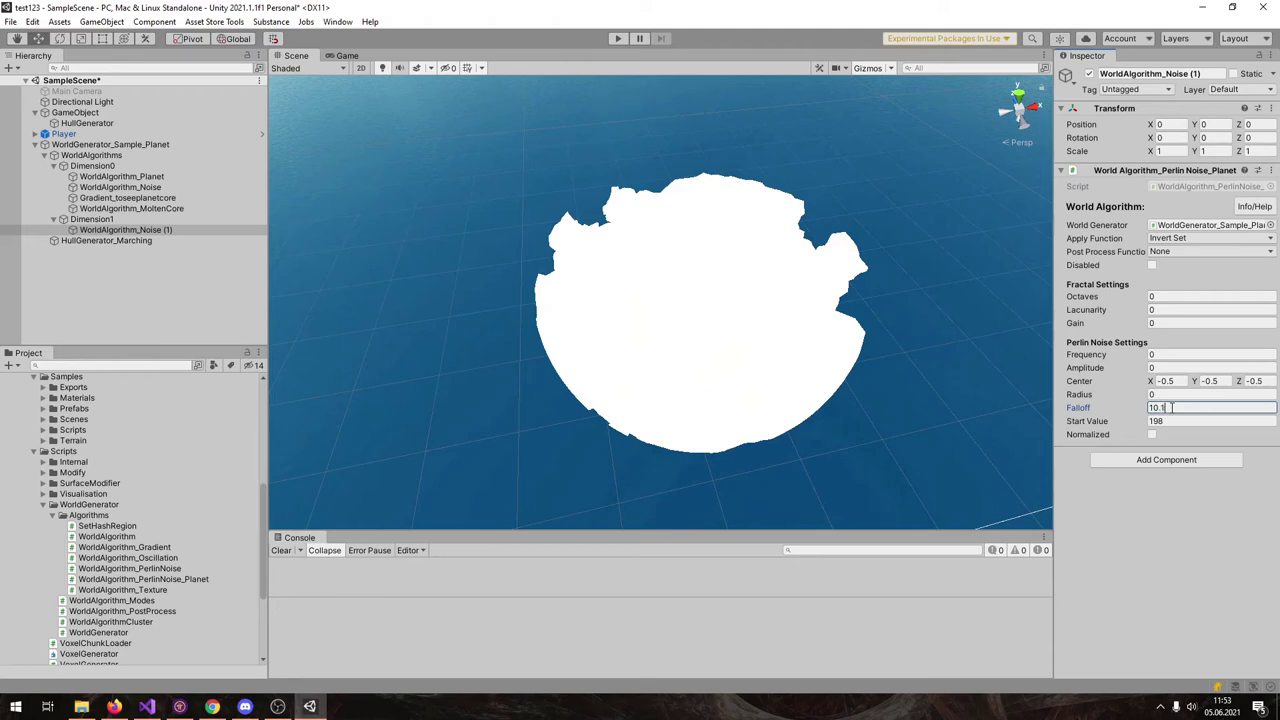
{"action": "type", "text": ".1"}
{"action": "key", "text": "Return"}
{"action": "left_click_drag", "start_coordinate": [757, 356], "coordinate": [805, 345], "text": "alt"}
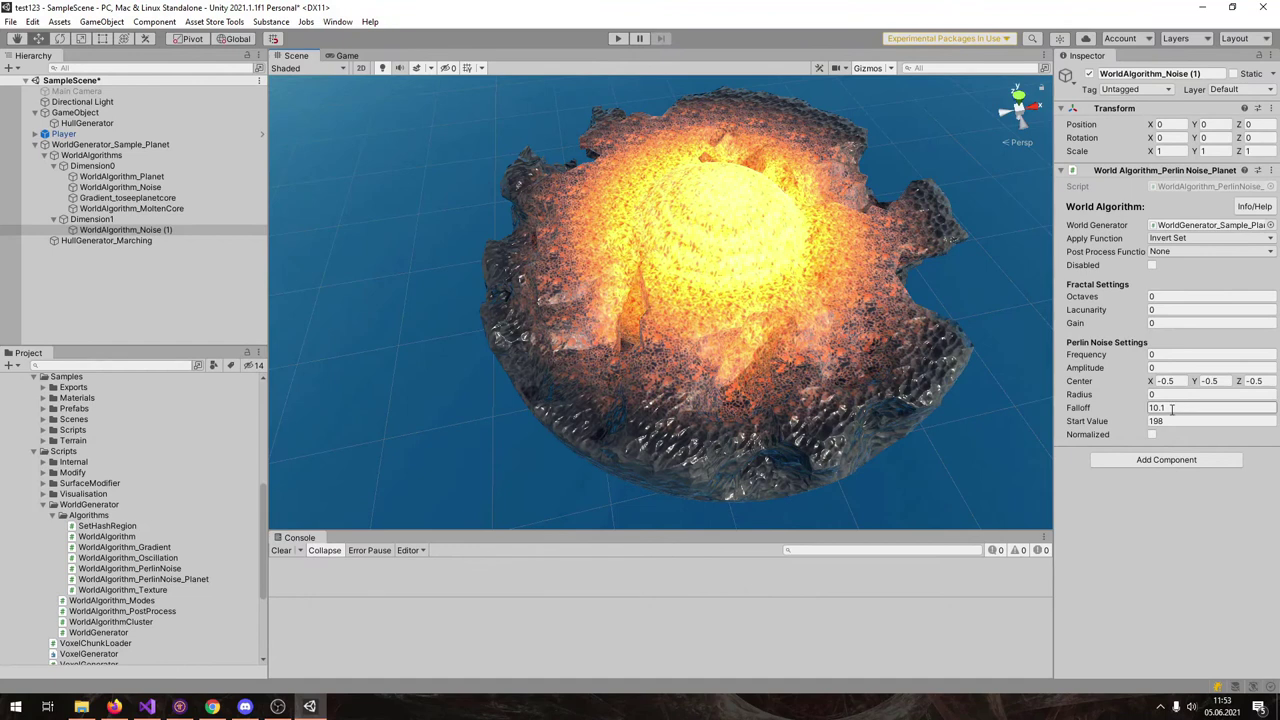
{"action": "scroll", "coordinate": [880, 430], "scroll_direction": "down", "scroll_amount": 3}
{"action": "left_click_drag", "start_coordinate": [714, 471], "coordinate": [694, 412], "text": "alt"}
Set the Falloff of WorldAlgorithm_Noise (1) to 5.58 and its Start Value to 186 to tune the planet's glow
{"action": "left_click_drag", "start_coordinate": [1140, 424], "coordinate": [1036, 405]}
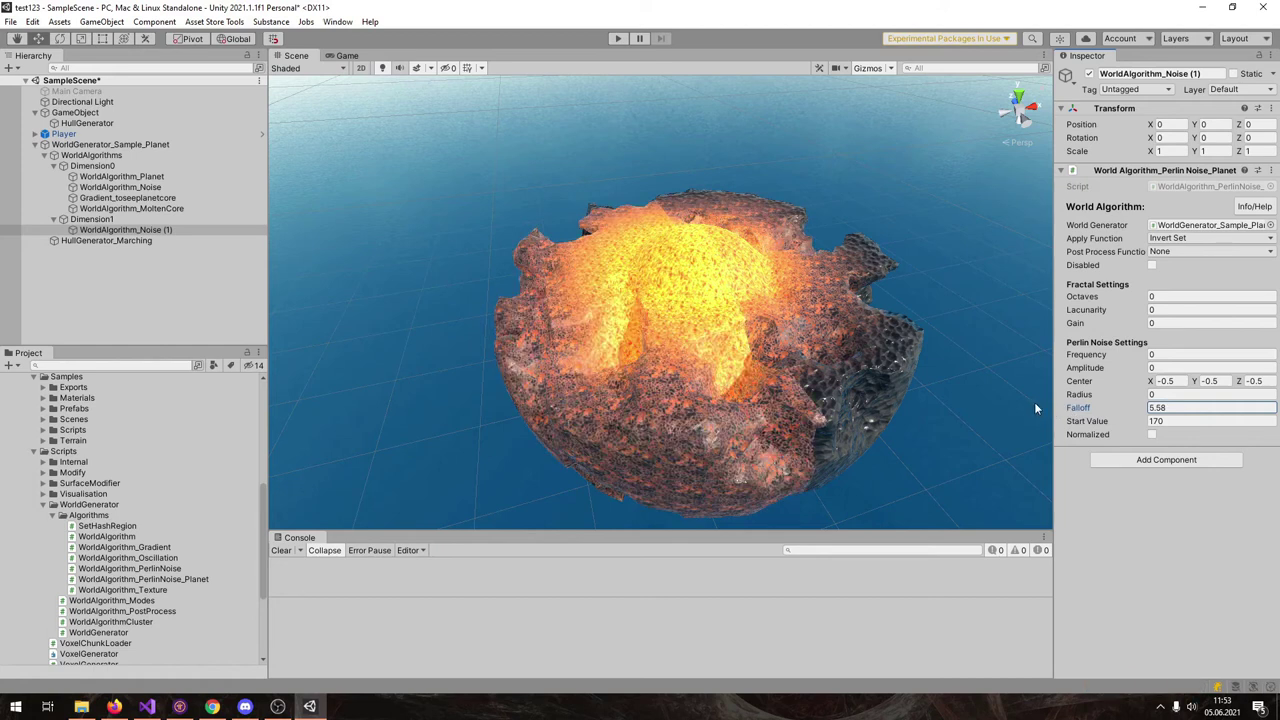
{"action": "left_click_drag", "start_coordinate": [1122, 424], "coordinate": [1152, 424]}
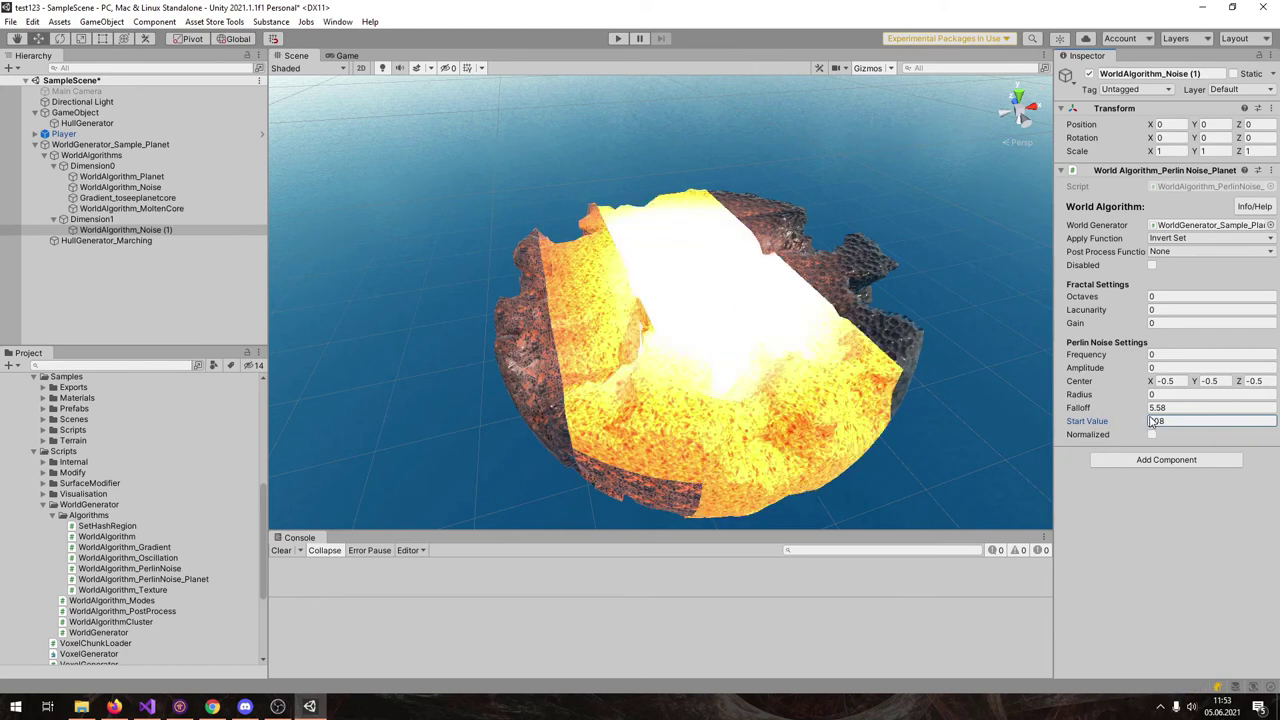
{"action": "left_click_drag", "start_coordinate": [1137, 421], "coordinate": [1136, 421]}
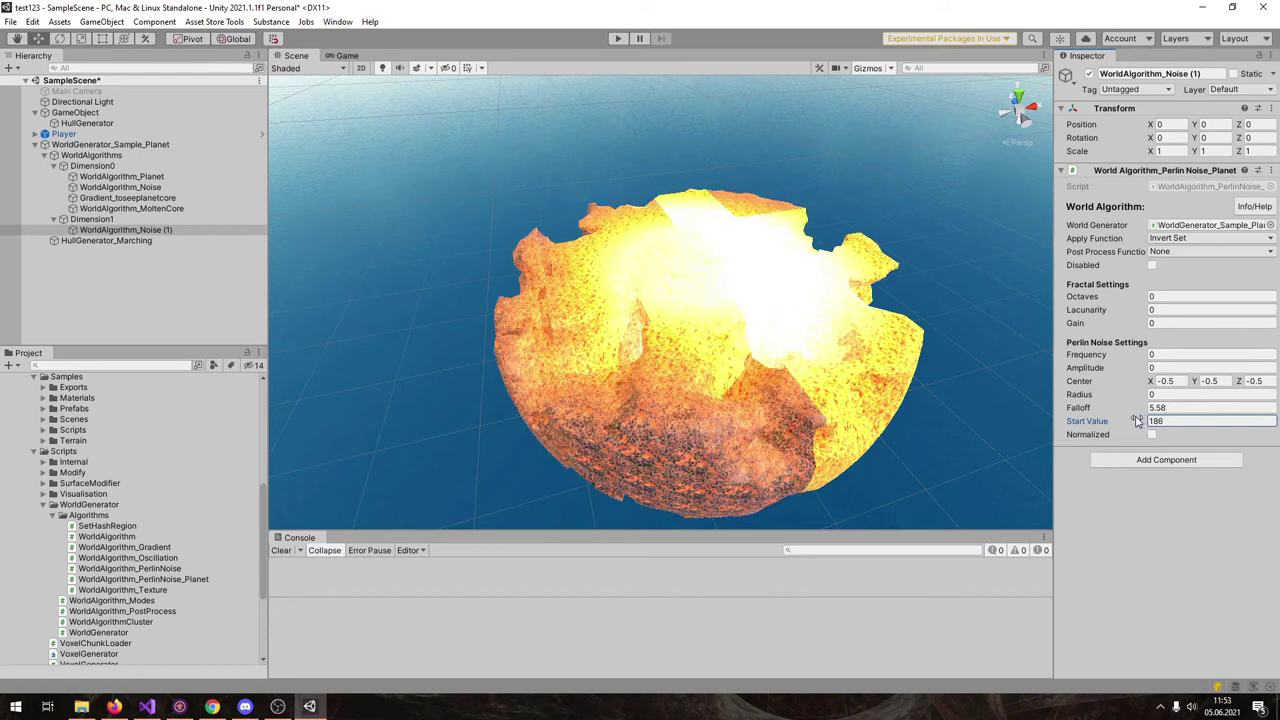
{"action": "left_click_drag", "start_coordinate": [682, 439], "coordinate": [869, 315], "text": "alt"}
{"action": "right_click_drag", "start_coordinate": [868, 314], "coordinate": [709, 409]}
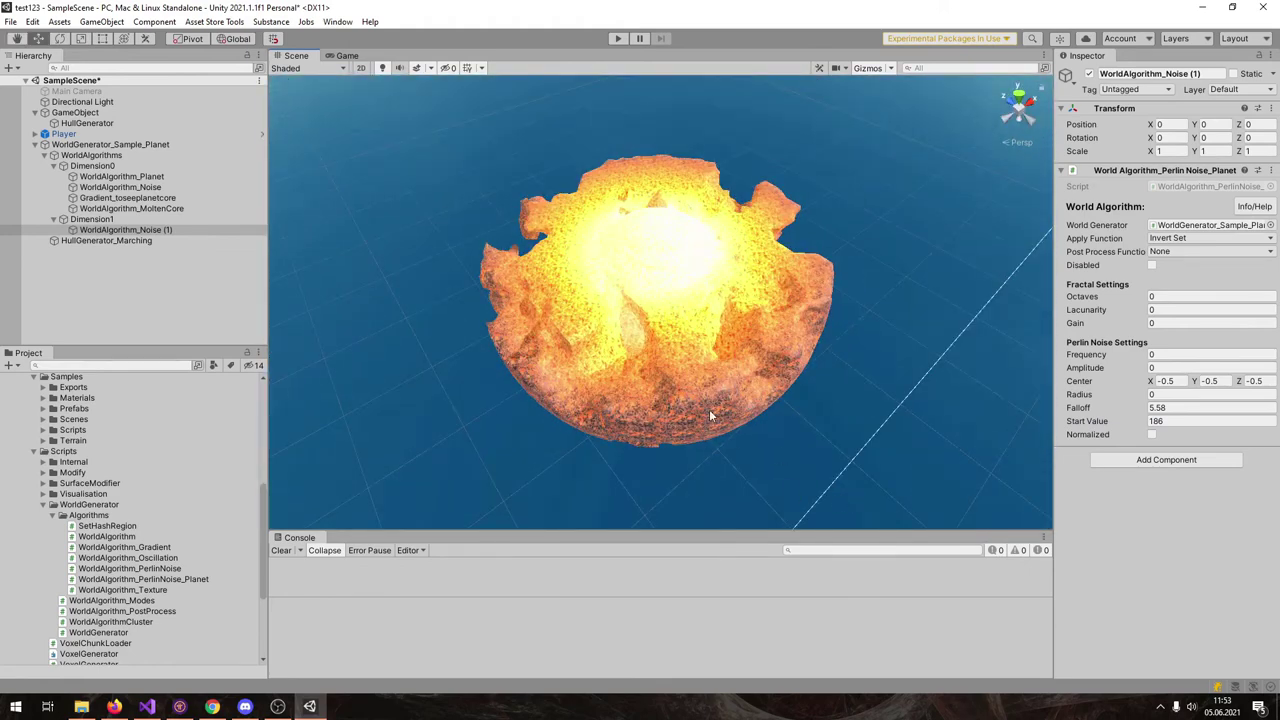
Set the Chunk Hash X of WorldGenerator_Sample_Planet to 1 and regenerate the world
{"action": "left_click", "coordinate": [100, 219]}
{"action": "left_click", "coordinate": [95, 166]}
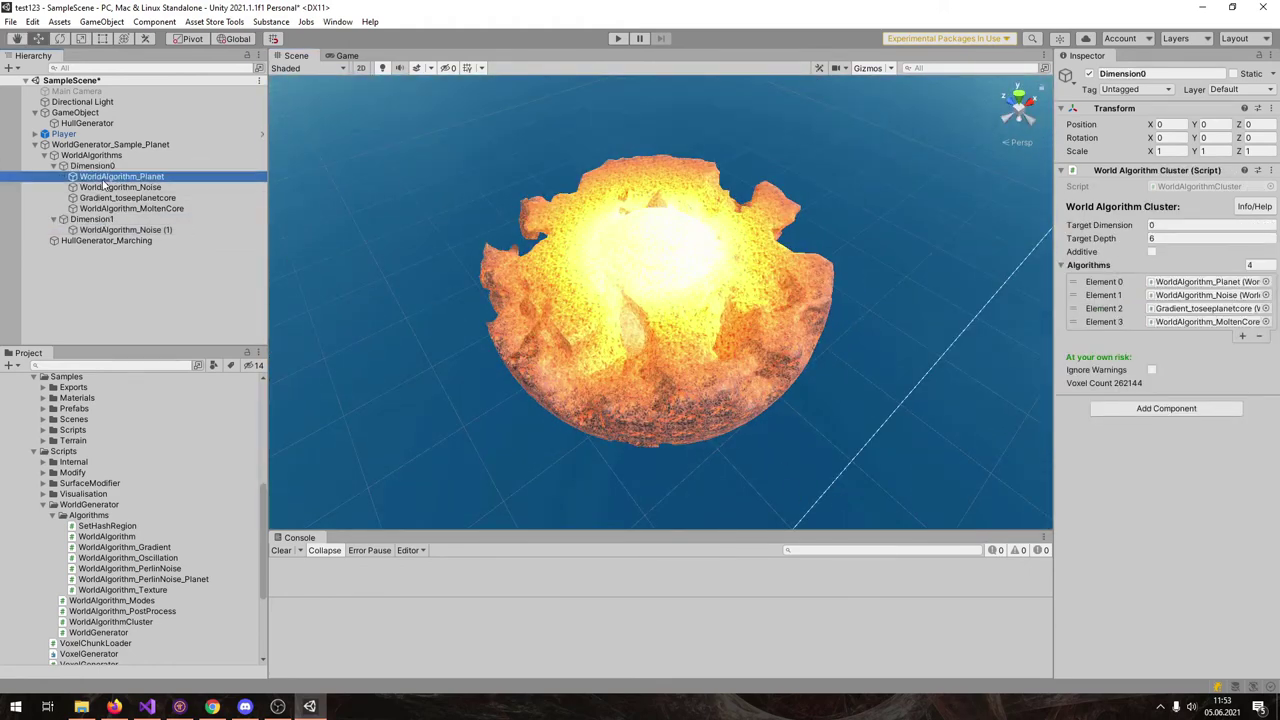
{"action": "left_click", "coordinate": [125, 208]}
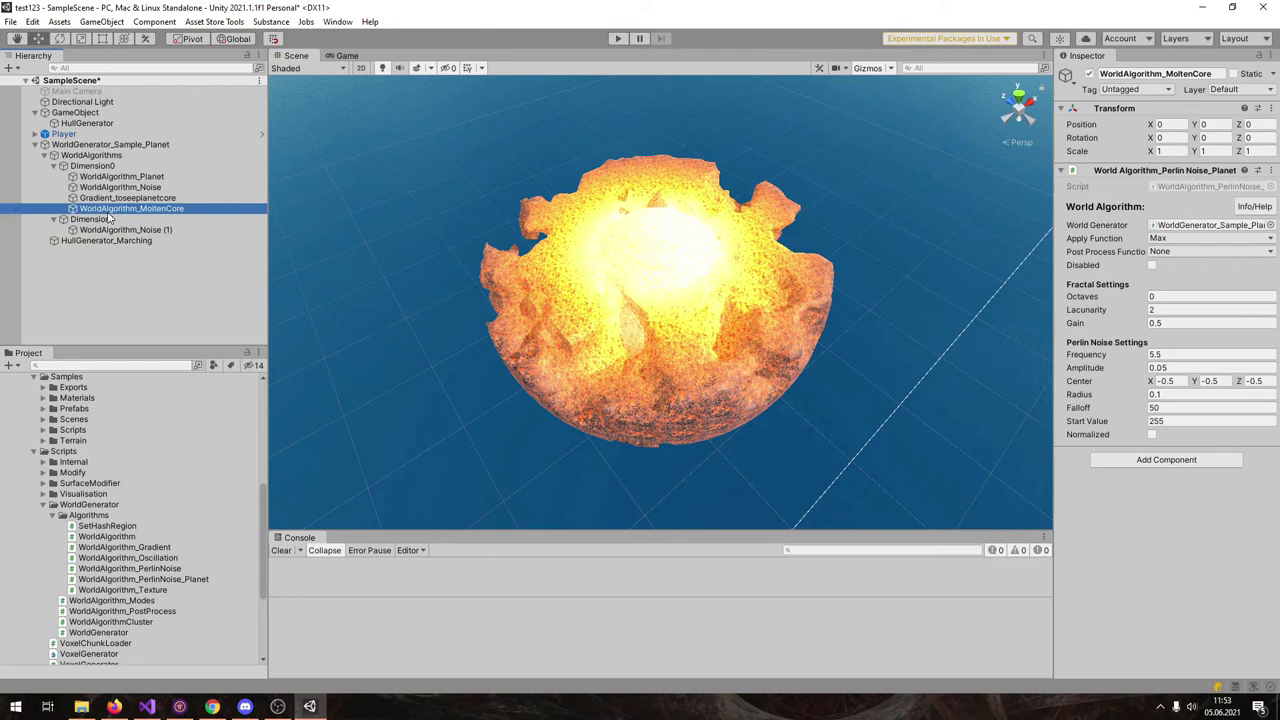
{"action": "left_click", "coordinate": [100, 144]}
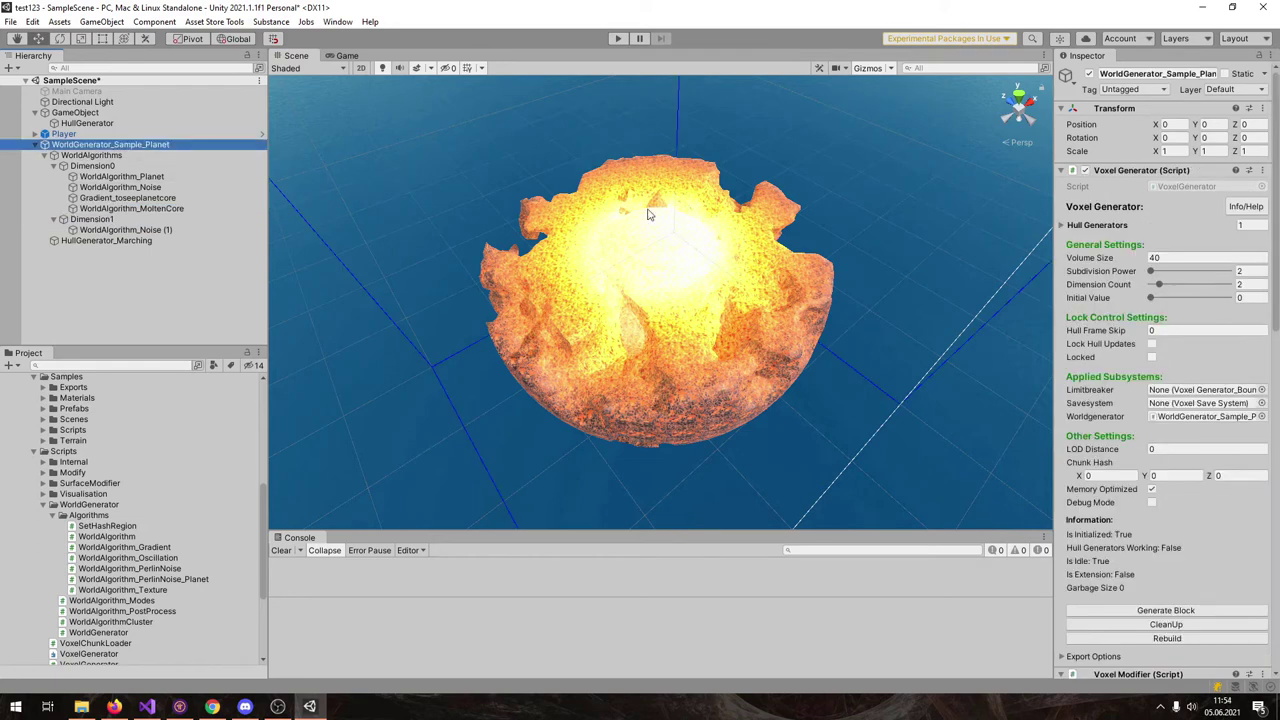
{"action": "scroll", "coordinate": [1062, 425], "scroll_direction": "down", "scroll_amount": 3}
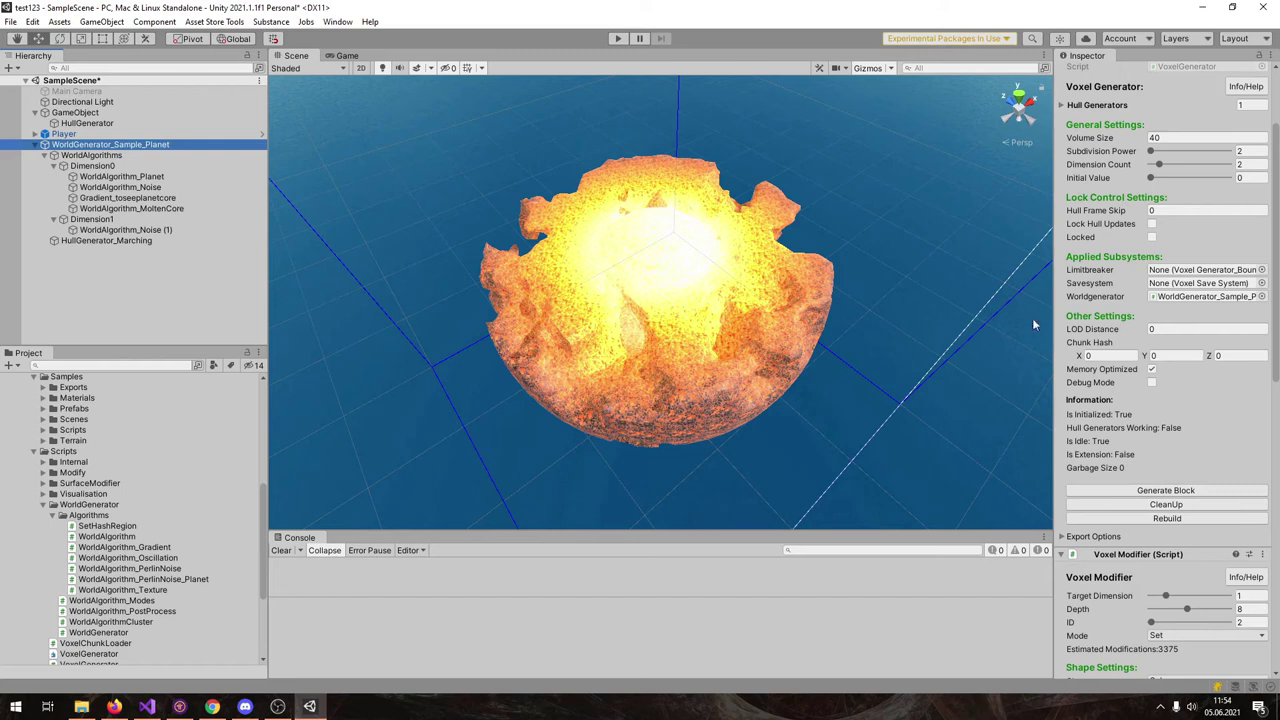
{"action": "scroll", "coordinate": [842, 332], "scroll_direction": "down", "scroll_amount": 5}
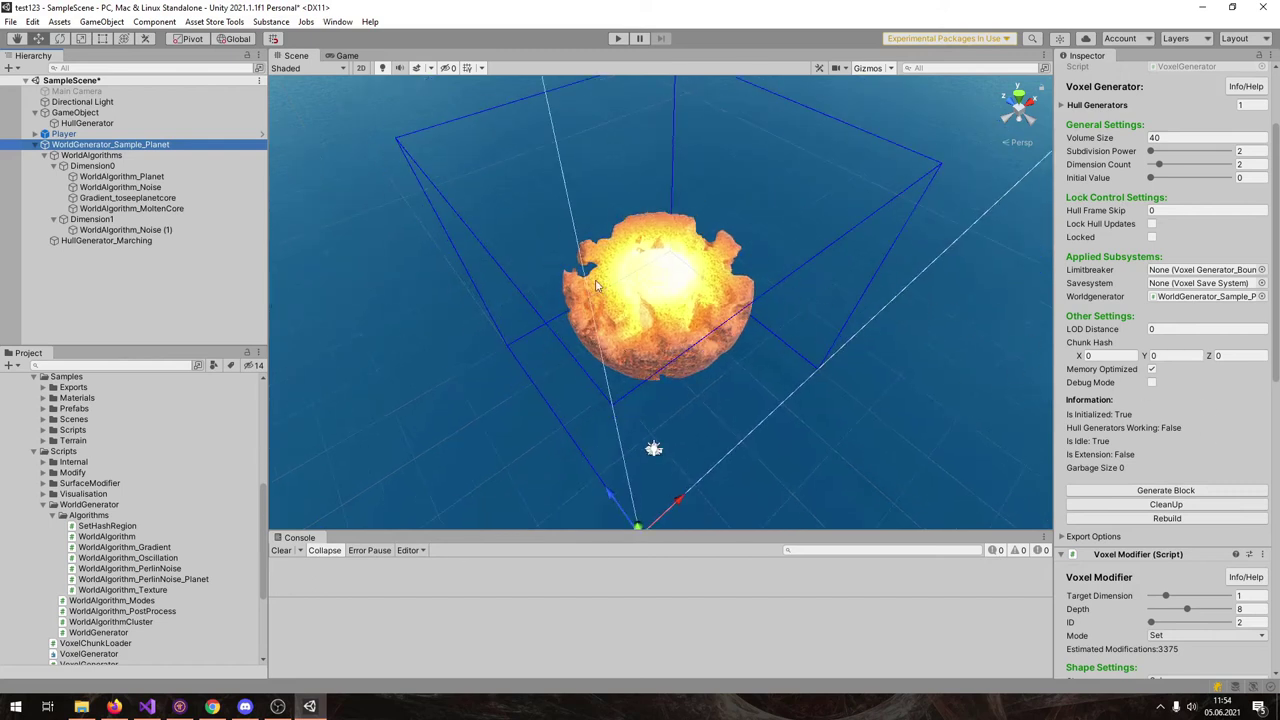
{"action": "left_click", "coordinate": [1109, 355]}
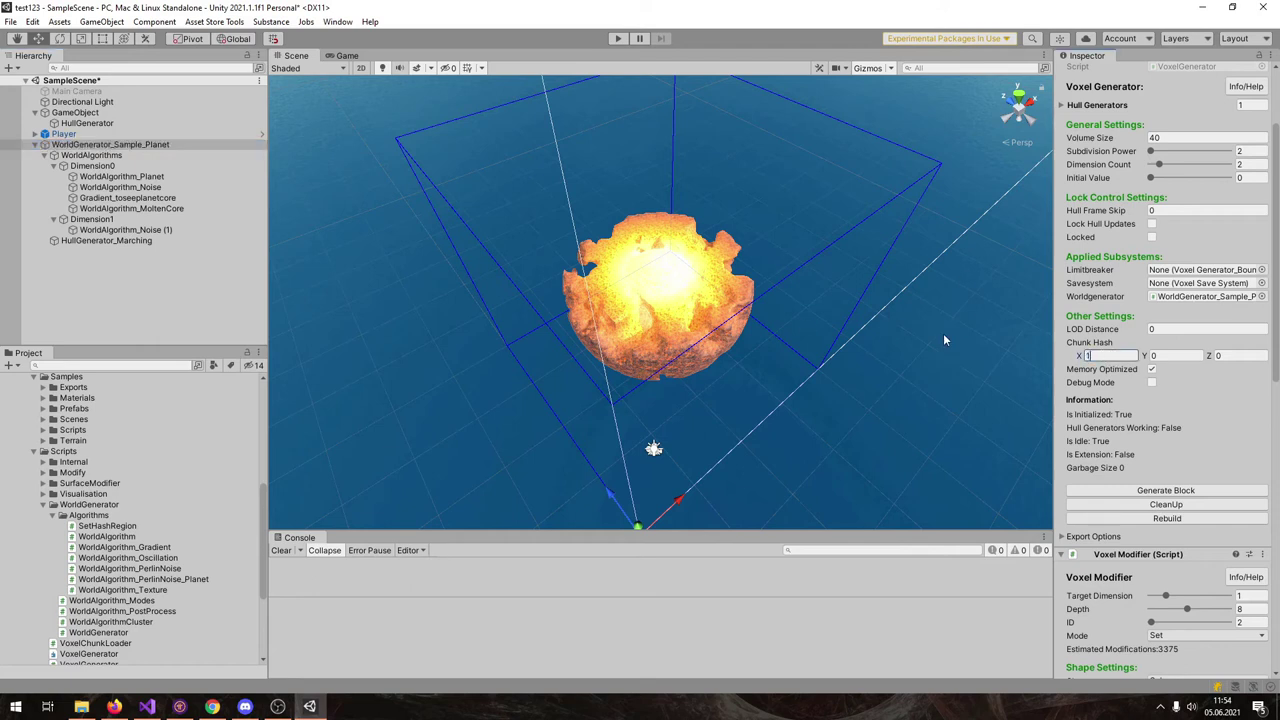
{"action": "scroll", "coordinate": [1148, 500], "scroll_direction": "down", "scroll_amount": 10}
{"action": "left_click", "coordinate": [1140, 637]}
{"action": "mouse_move", "coordinate": [675, 262]}
{"action": "right_mouse_down"}
{"action": "mouse_move", "coordinate": [615, 324]}
{"action": "mouse_move", "coordinate": [755, 274]}
{"action": "right_mouse_up"}
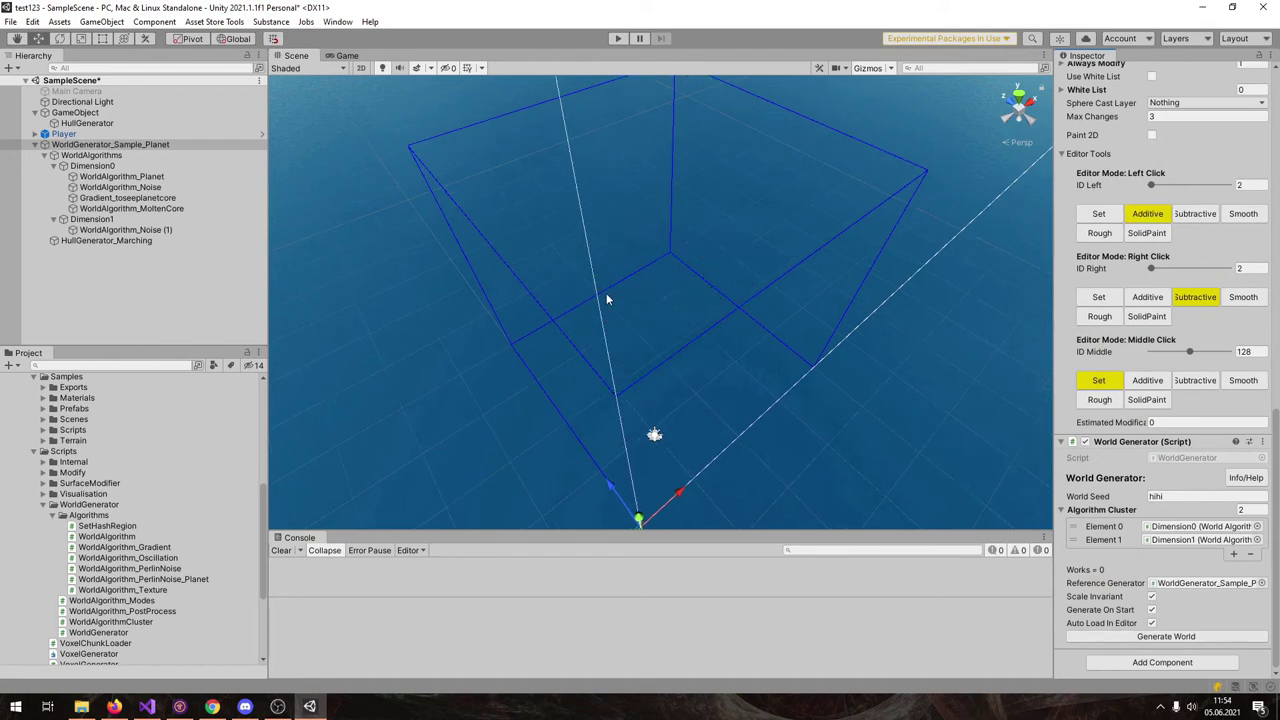
{"action": "scroll", "coordinate": [606, 298], "scroll_direction": "up", "scroll_amount": 2}
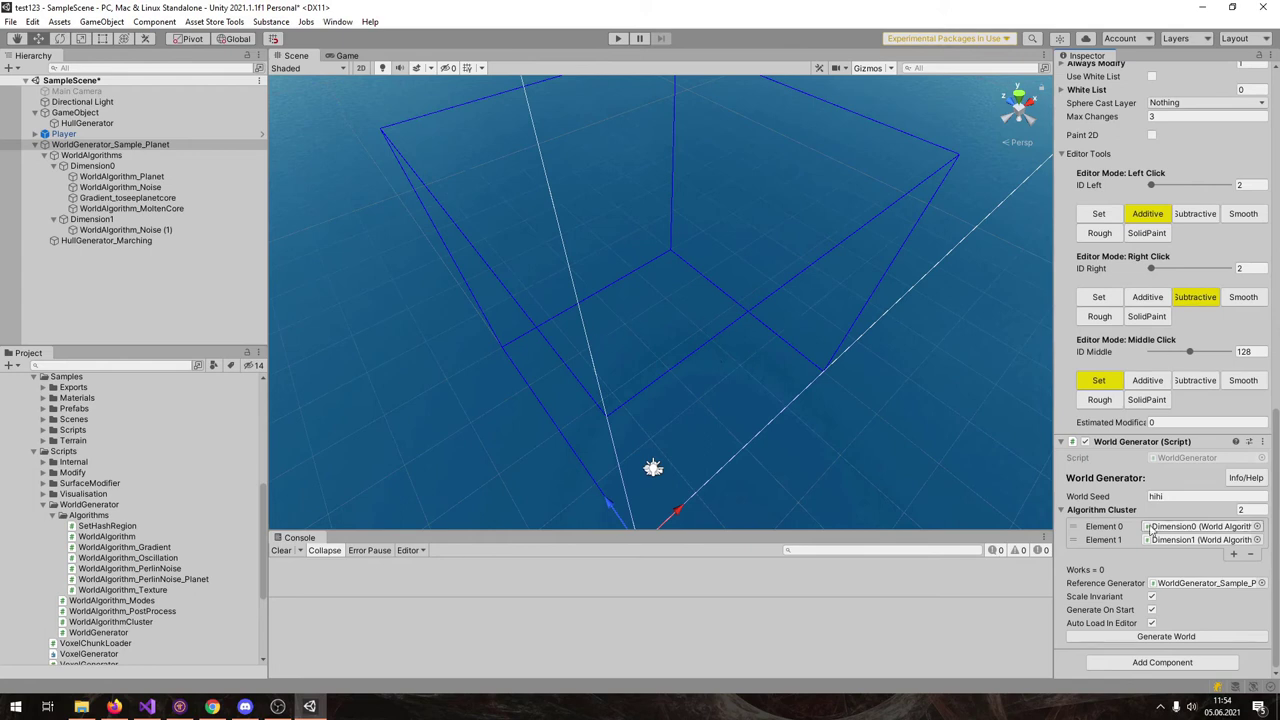
Reset the generator's Chunk Hash X to 0
{"action": "scroll", "coordinate": [1192, 365], "scroll_direction": "up", "scroll_amount": 5}
{"action": "scroll", "coordinate": [1192, 365], "scroll_direction": "up", "scroll_amount": 3}
{"action": "left_click", "coordinate": [1102, 399]}
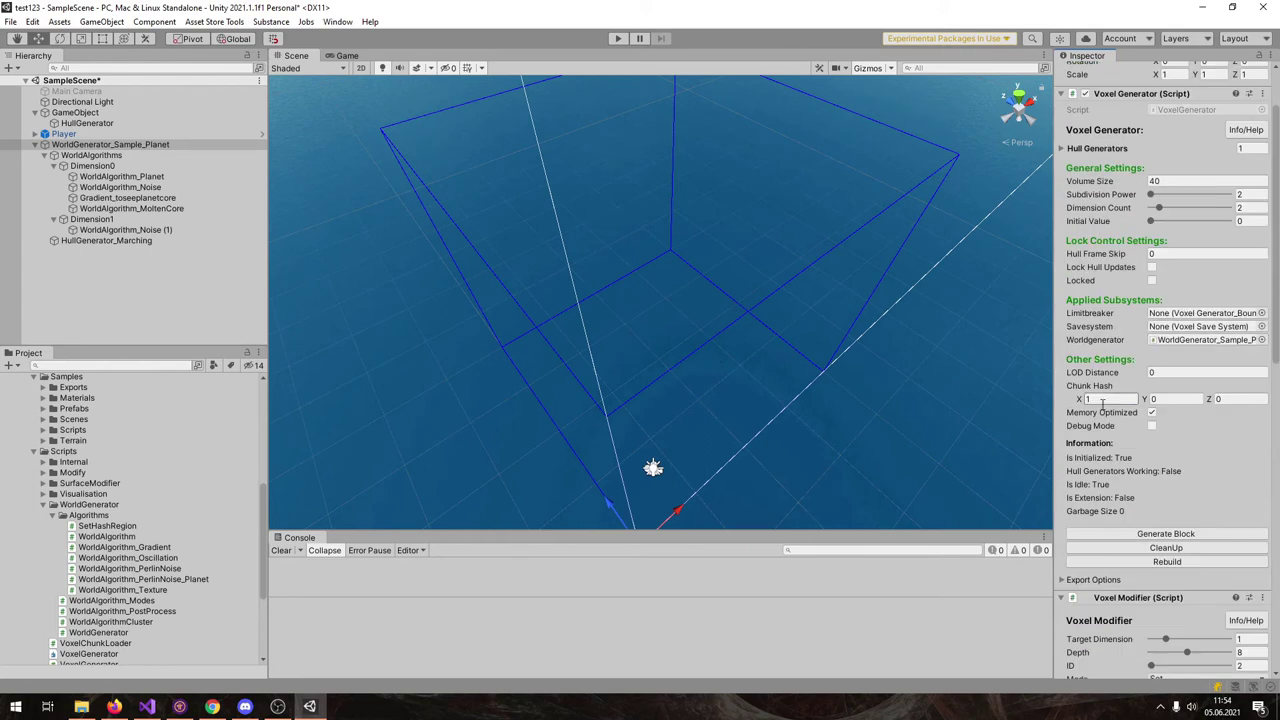
Change the Apply Function of Dimension0's WorldAlgorithm_Noise to Add and view the planet's new shape
{"action": "left_click", "coordinate": [160, 188]}
{"action": "left_click", "coordinate": [168, 177]}
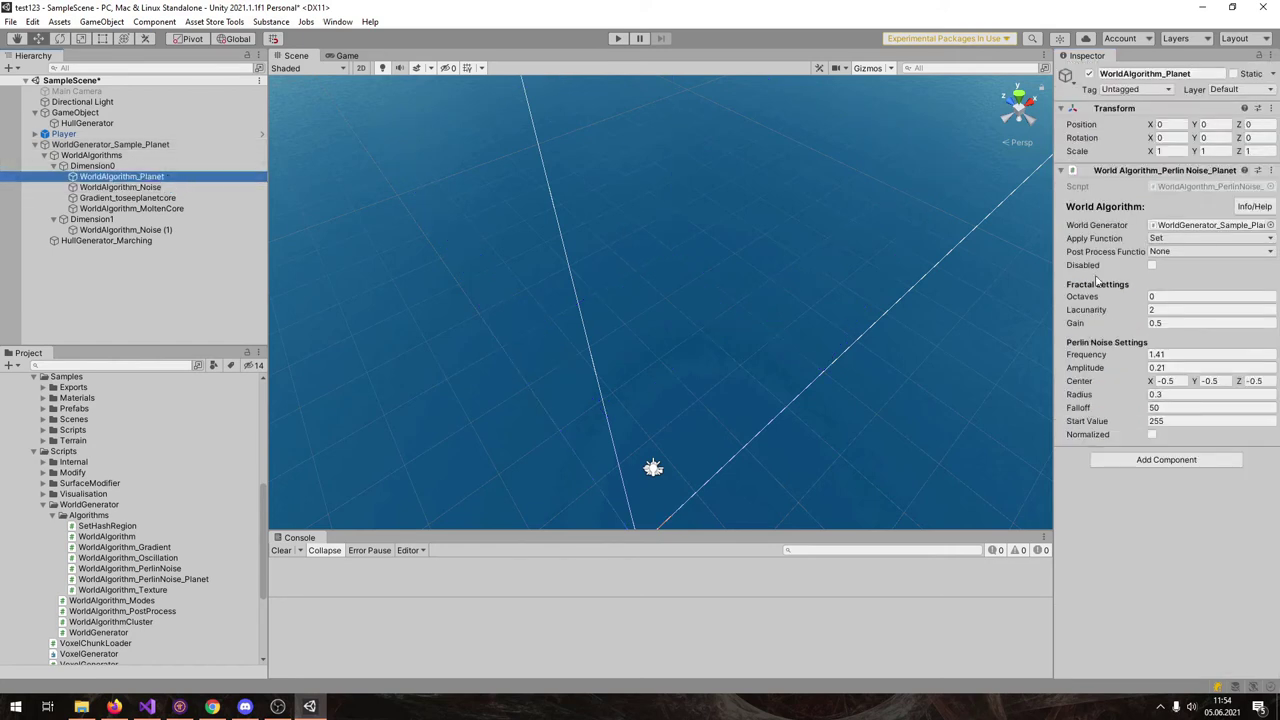
{"action": "left_click", "coordinate": [205, 189]}
{"action": "left_click", "coordinate": [1163, 240]}
{"action": "left_click", "coordinate": [1178, 267]}
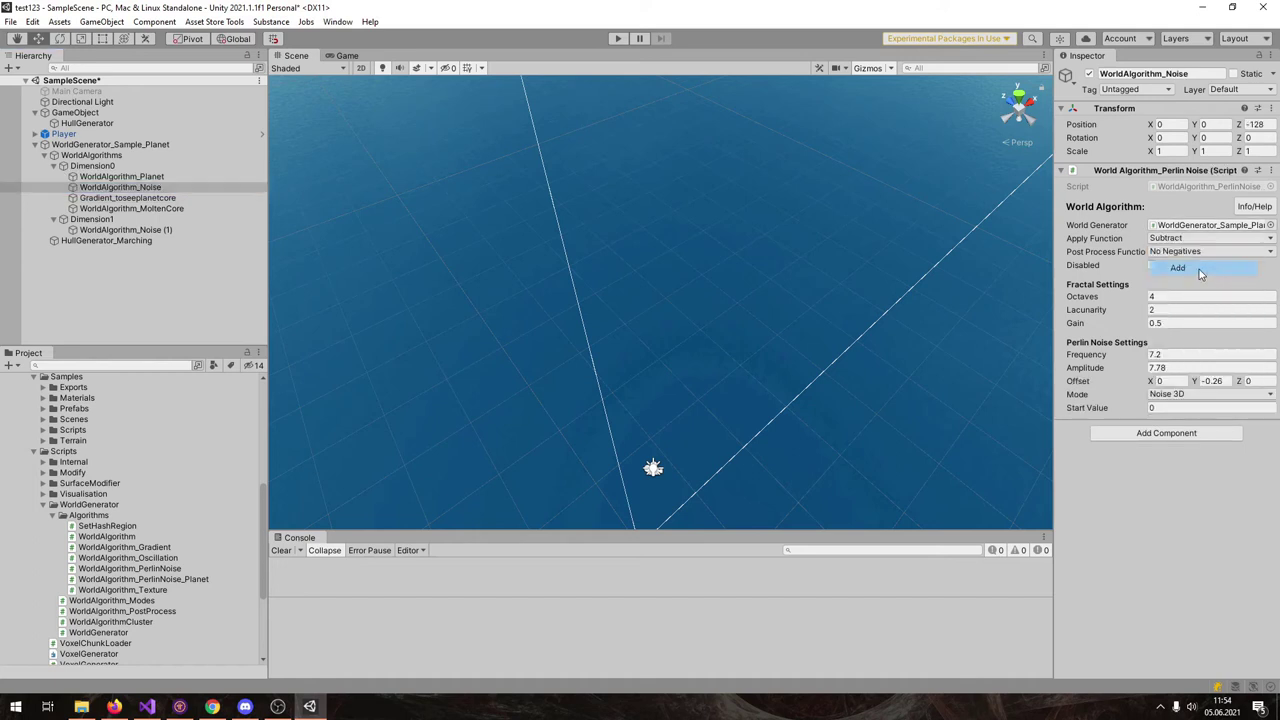
{"action": "left_click_drag", "start_coordinate": [810, 307], "coordinate": [803, 380], "text": "alt"}
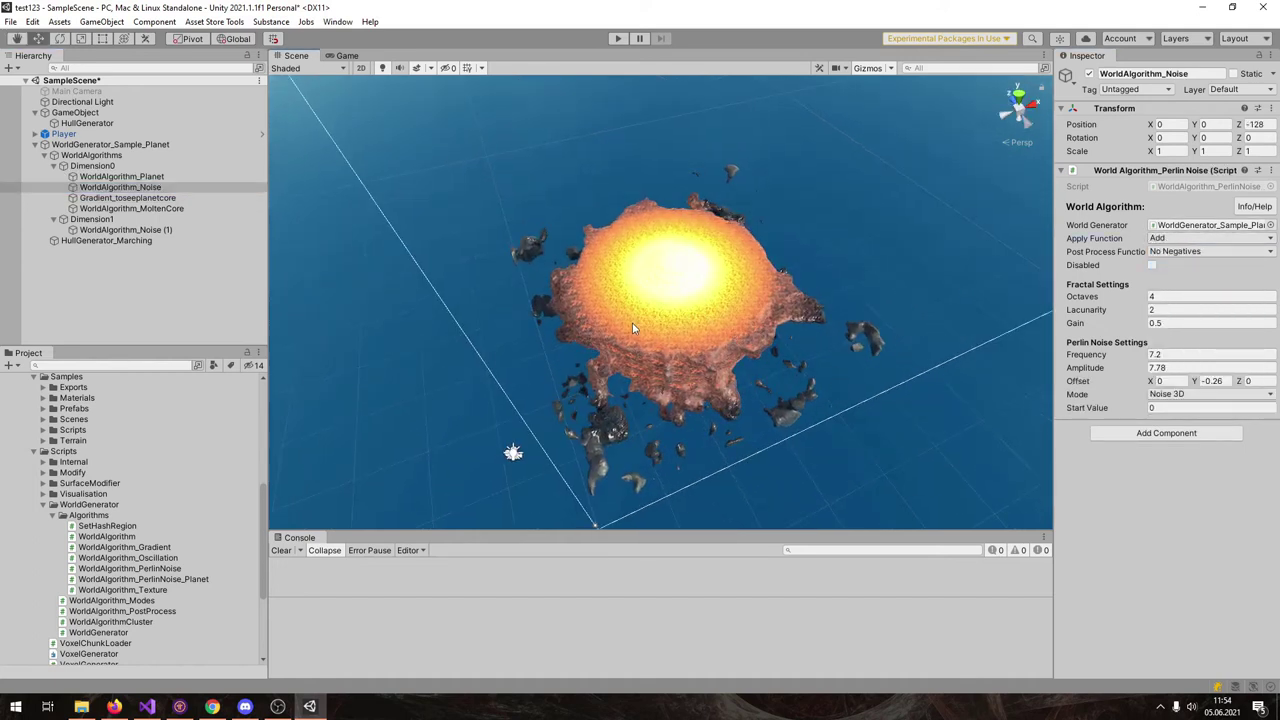
Set WorldGenerator_Sample_Planet's Chunk Hash X to 1 again, generate the world and orbit around the neighbouring chunk
{"action": "left_click", "coordinate": [118, 145]}
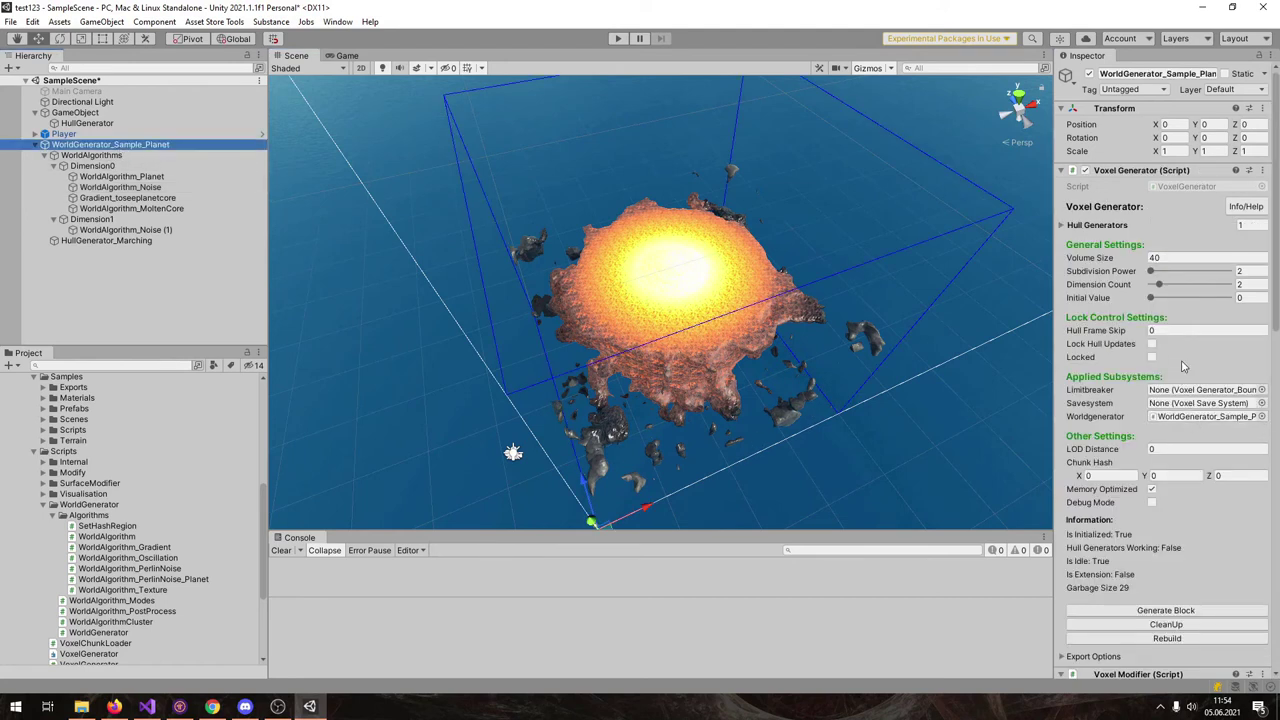
{"action": "scroll", "coordinate": [1165, 355], "scroll_direction": "down", "scroll_amount": 5}
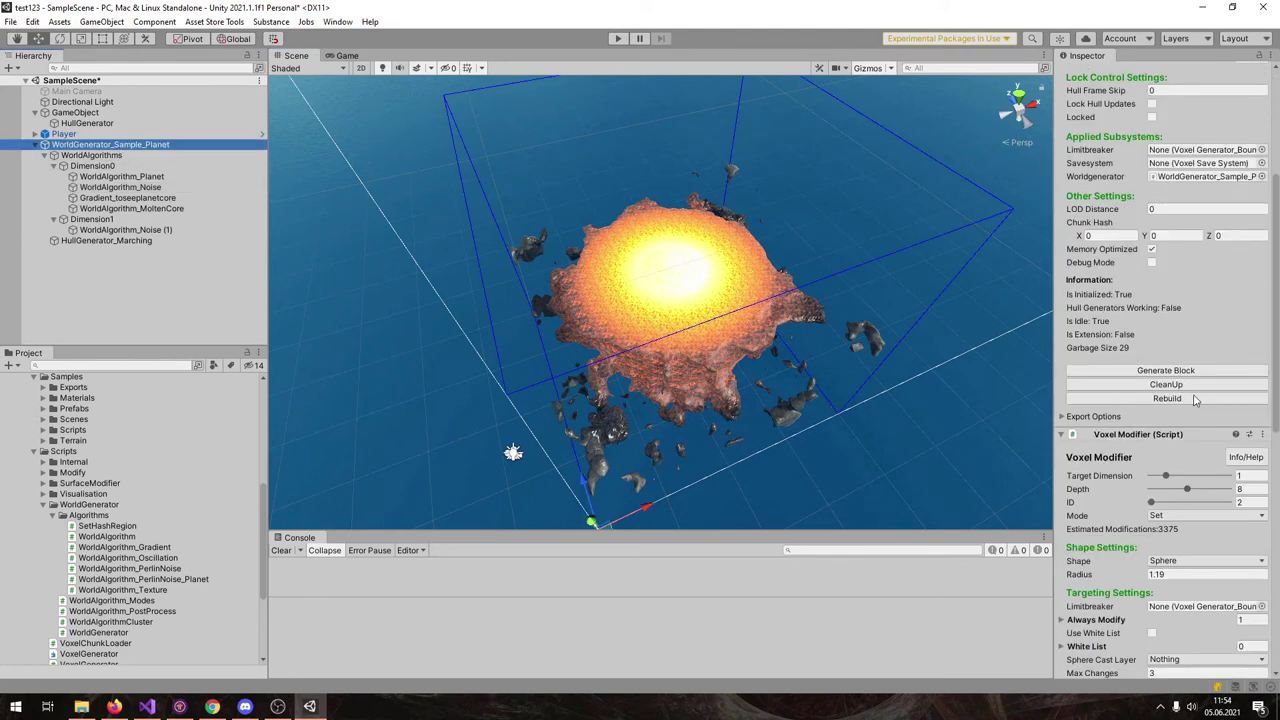
{"action": "left_click", "coordinate": [1100, 236]}
{"action": "scroll", "coordinate": [1160, 560], "scroll_direction": "down", "scroll_amount": 12}
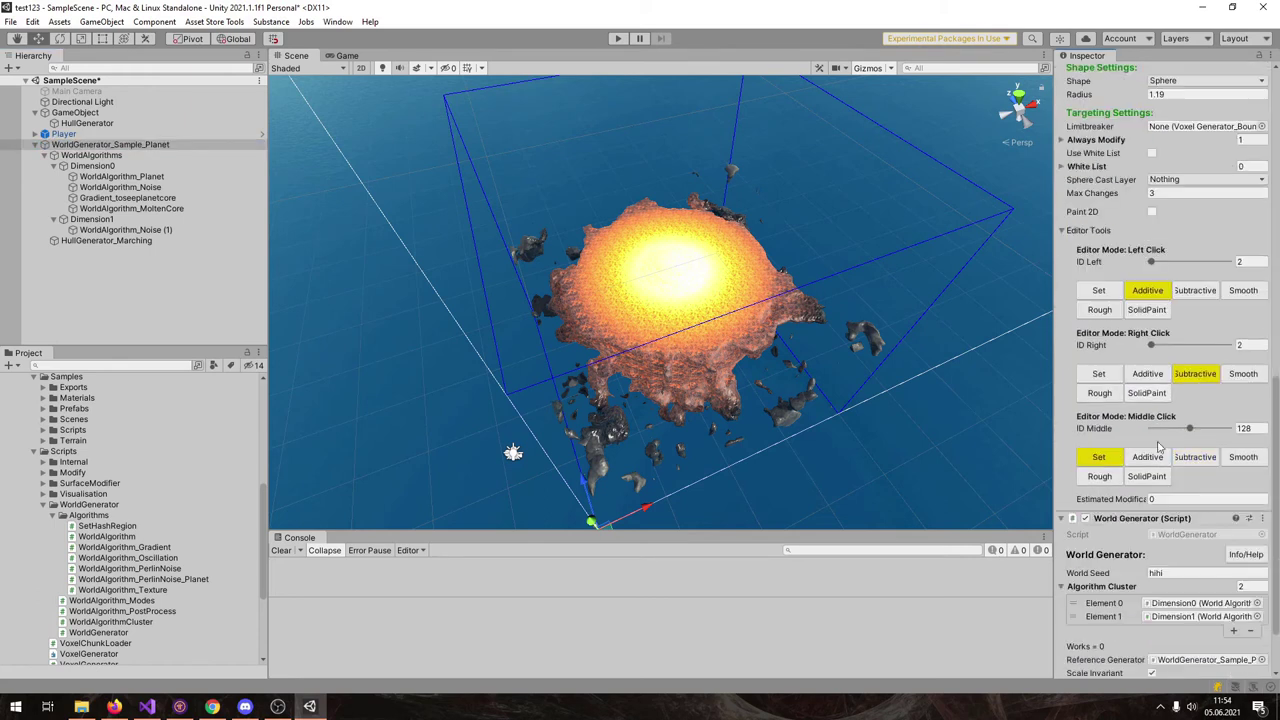
{"action": "left_click", "coordinate": [1157, 641]}
{"action": "left_click_drag", "start_coordinate": [829, 286], "coordinate": [678, 298], "text": "alt"}
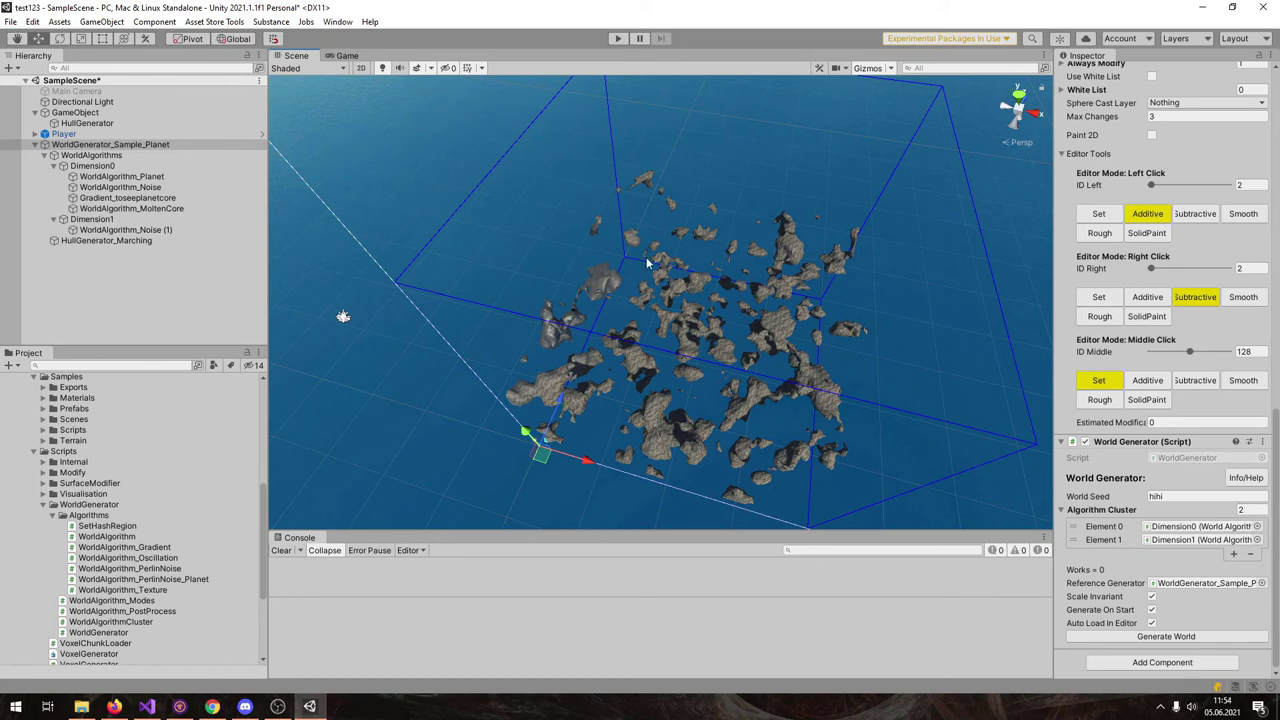
Restore the generator's Chunk Hash X to 0 and regenerate the world to bring the planet back
{"action": "scroll", "coordinate": [1235, 458], "scroll_direction": "up", "scroll_amount": 10}
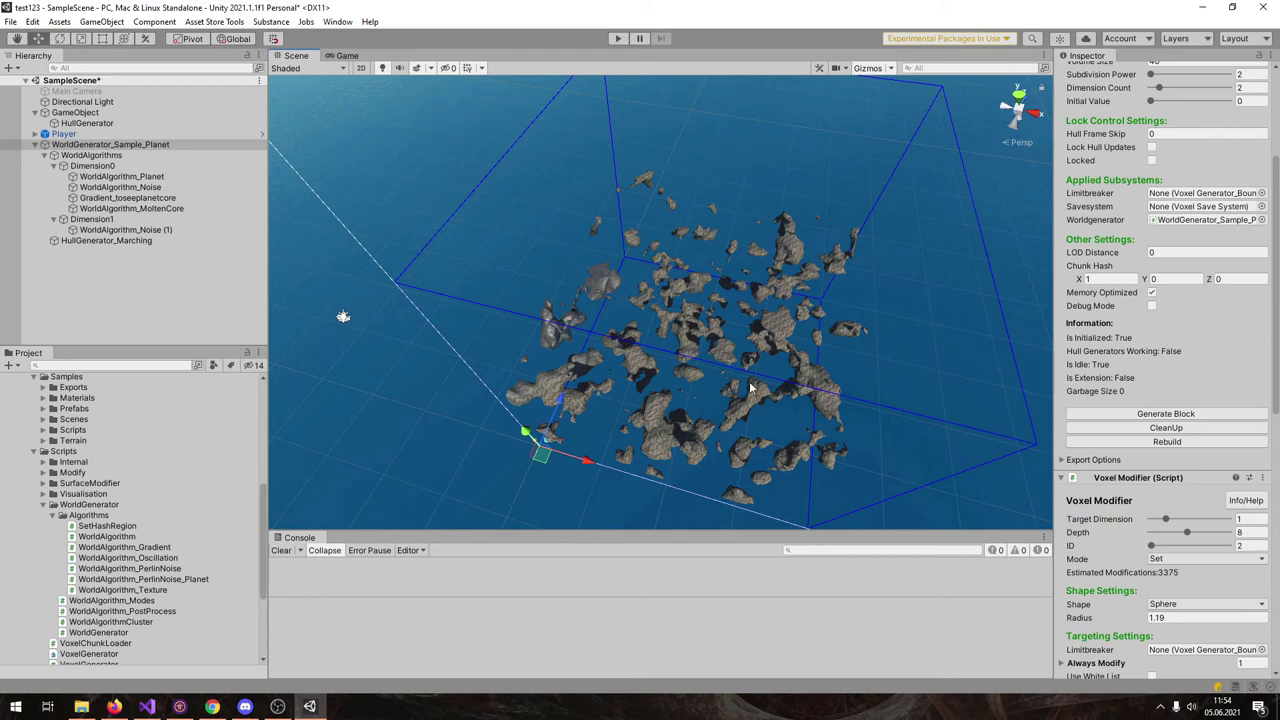
{"action": "left_click", "coordinate": [1116, 278]}
{"action": "scroll", "coordinate": [1117, 421], "scroll_direction": "down", "scroll_amount": 10}
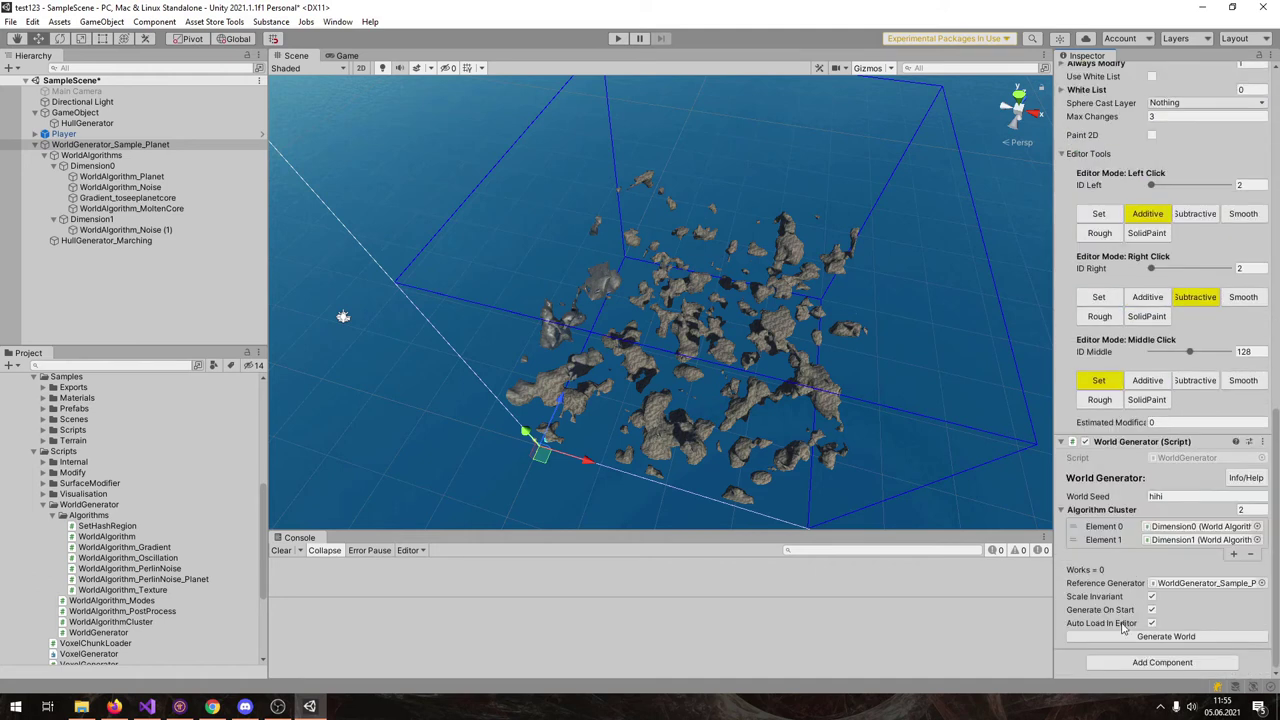
{"action": "left_click_drag", "start_coordinate": [666, 280], "coordinate": [770, 341], "text": "alt"}
{"action": "scroll", "coordinate": [708, 243], "scroll_direction": "up", "scroll_amount": 4}
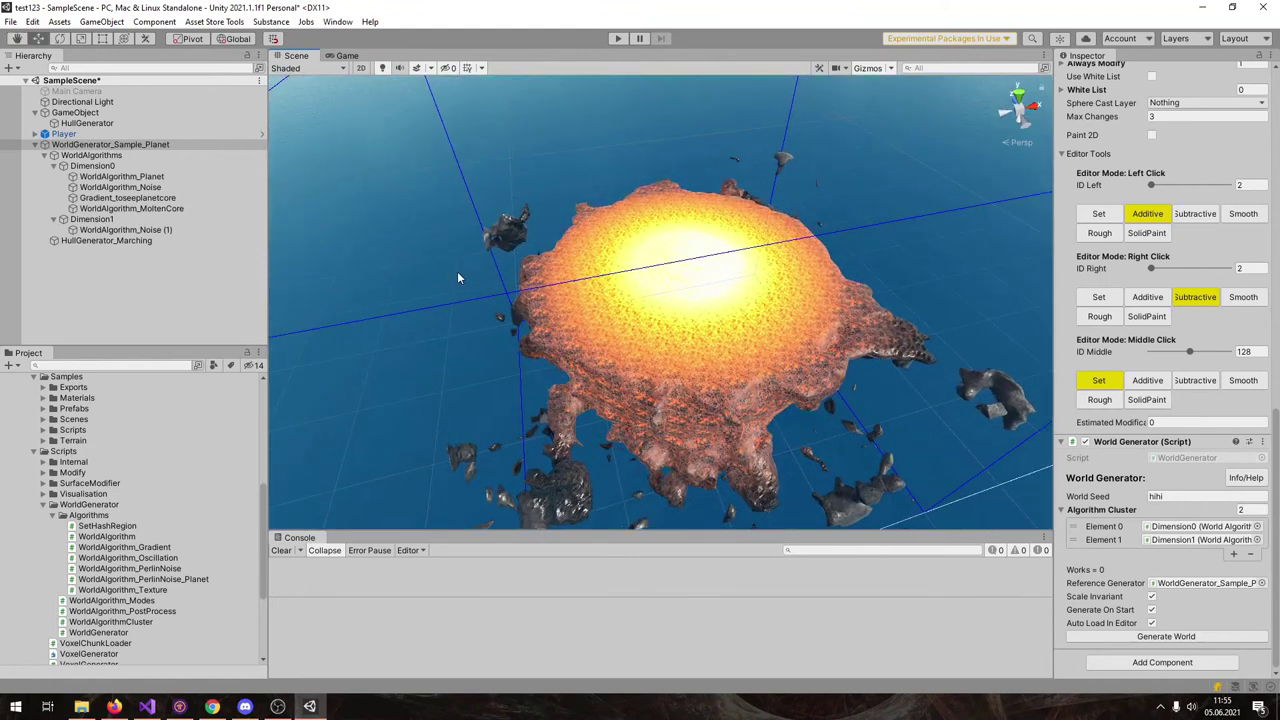
Lower the Target Depth of the Dimension0 algorithm cluster to 5 and inspect the coarser planet
{"action": "scroll", "coordinate": [1082, 180], "scroll_direction": "up", "scroll_amount": 5}
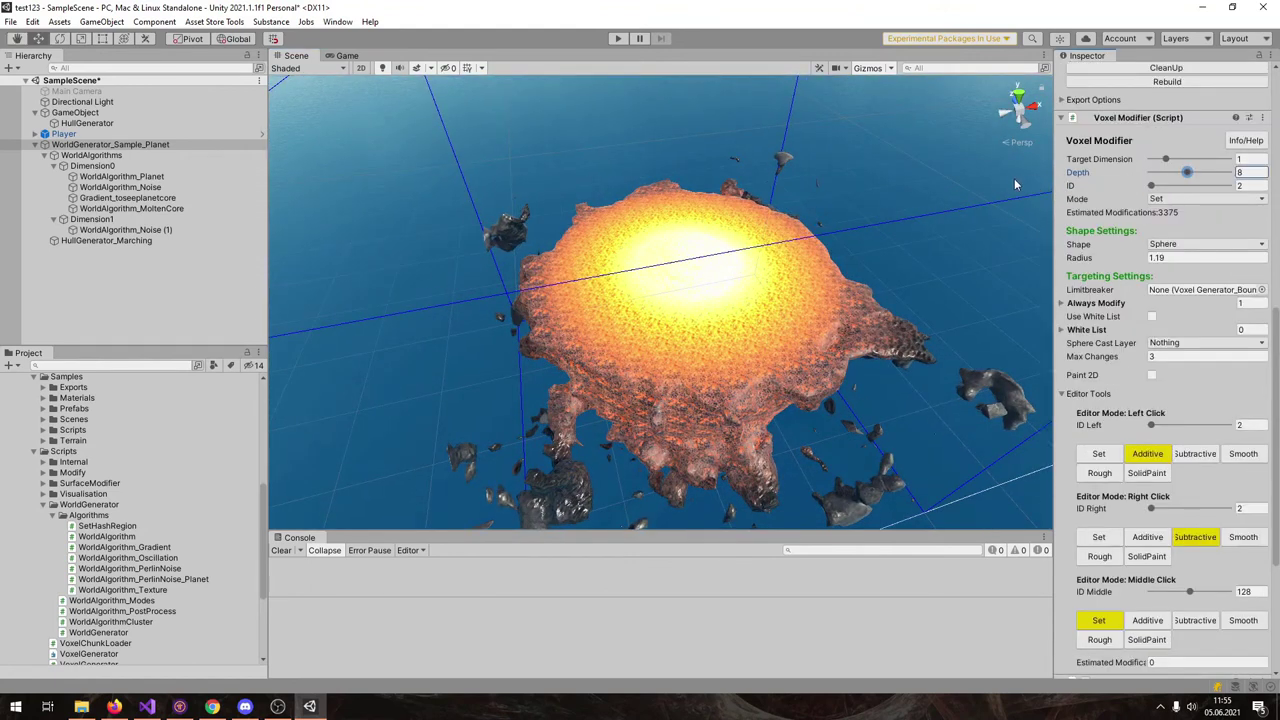
{"action": "left_click", "coordinate": [95, 166]}
{"action": "right_click_drag", "start_coordinate": [583, 246], "coordinate": [602, 257]}
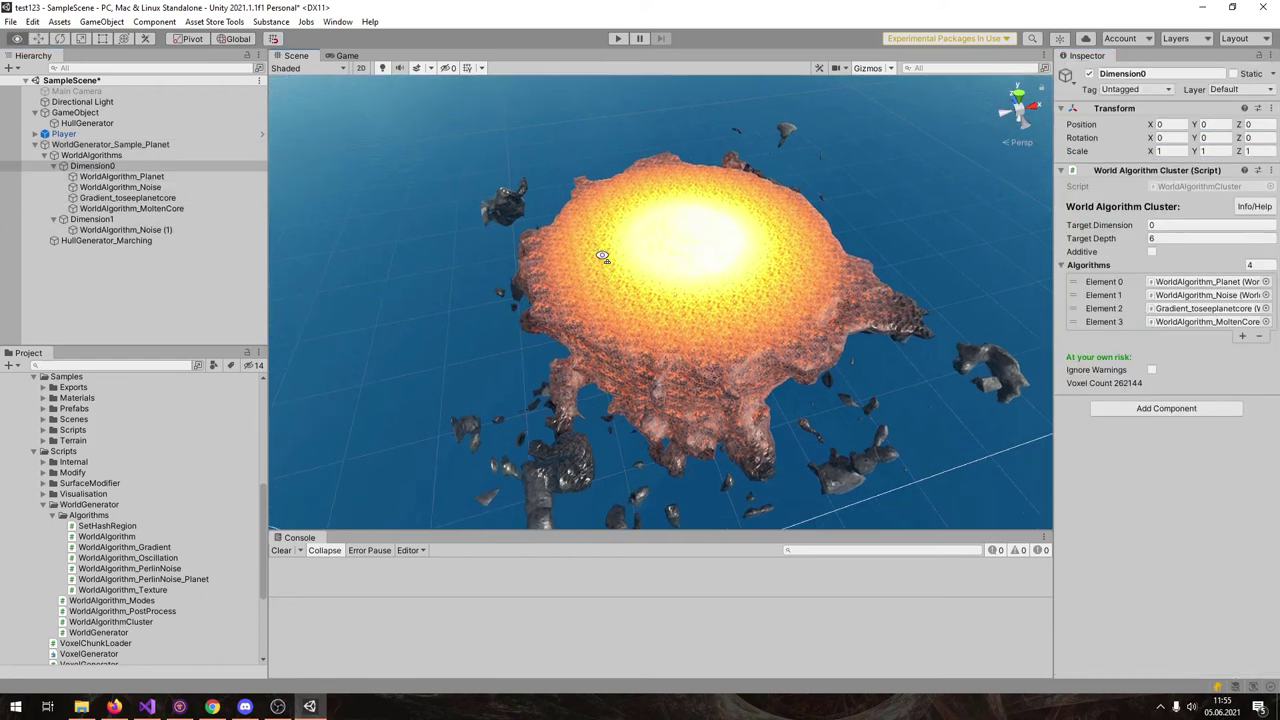
{"action": "left_click", "coordinate": [1162, 241]}
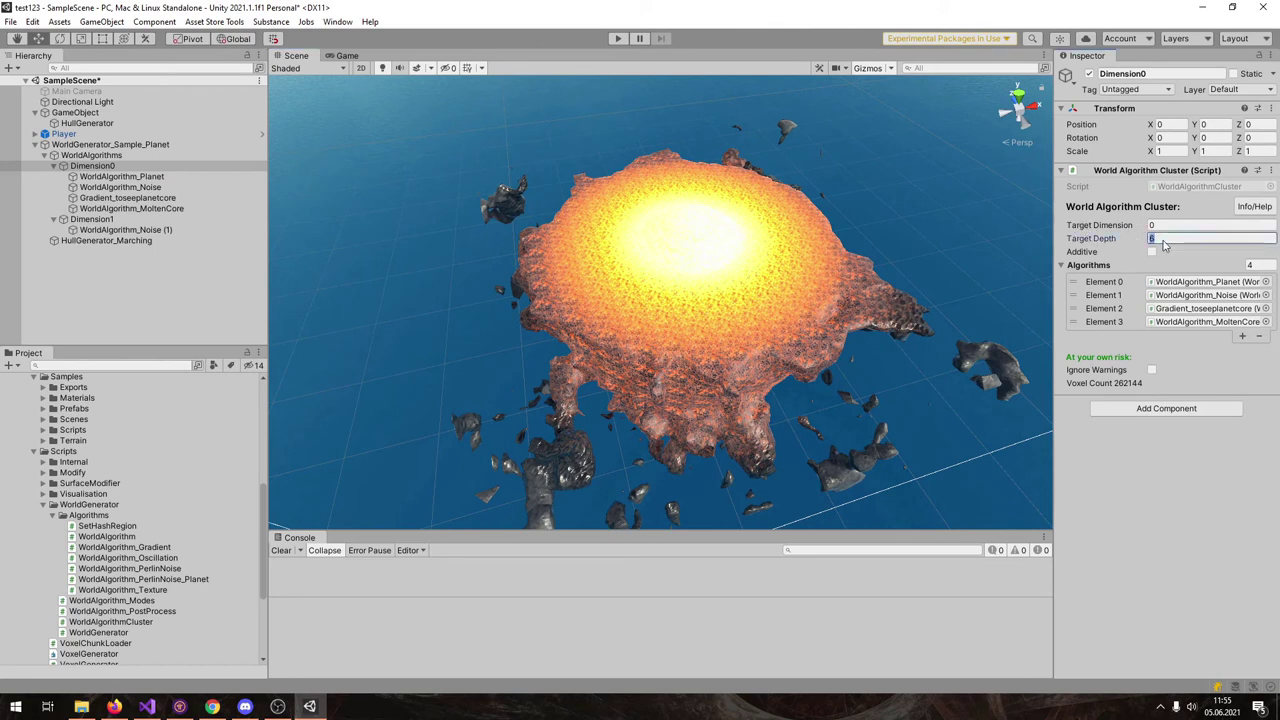
{"action": "type", "text": "5"}
{"action": "key", "text": "Return"}
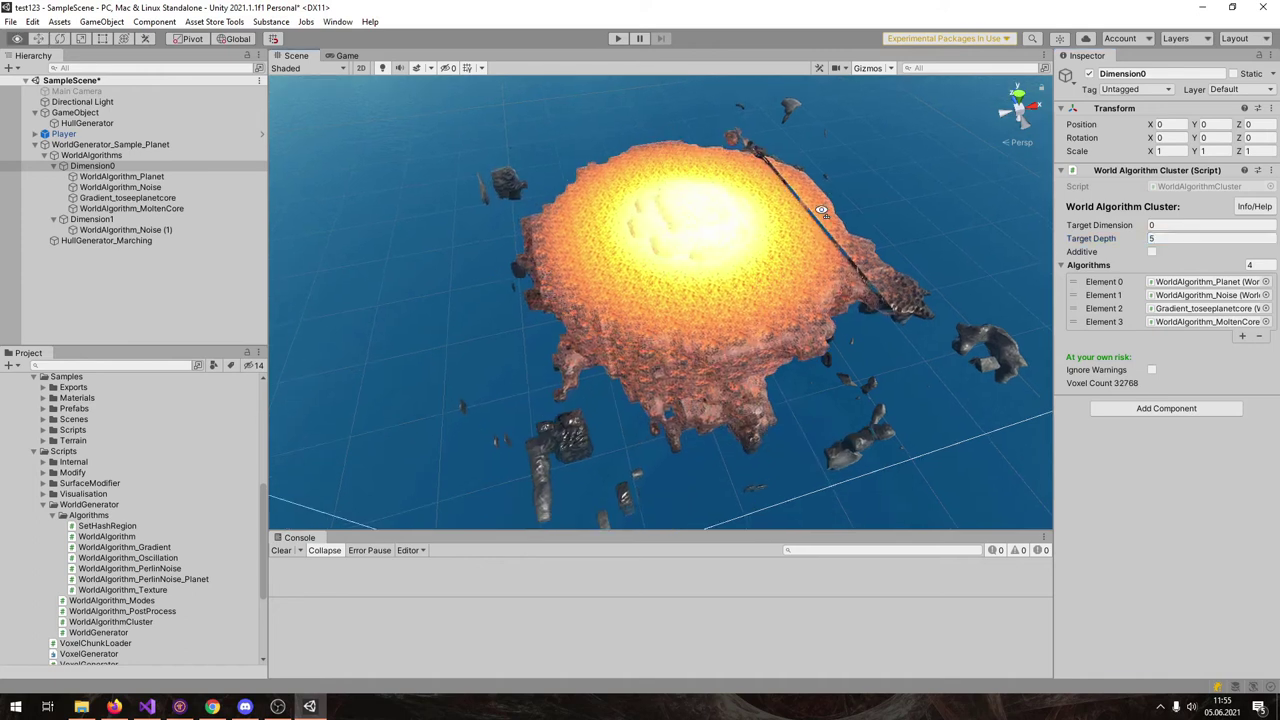
{"action": "left_click_drag", "start_coordinate": [583, 333], "coordinate": [706, 343], "text": "alt"}
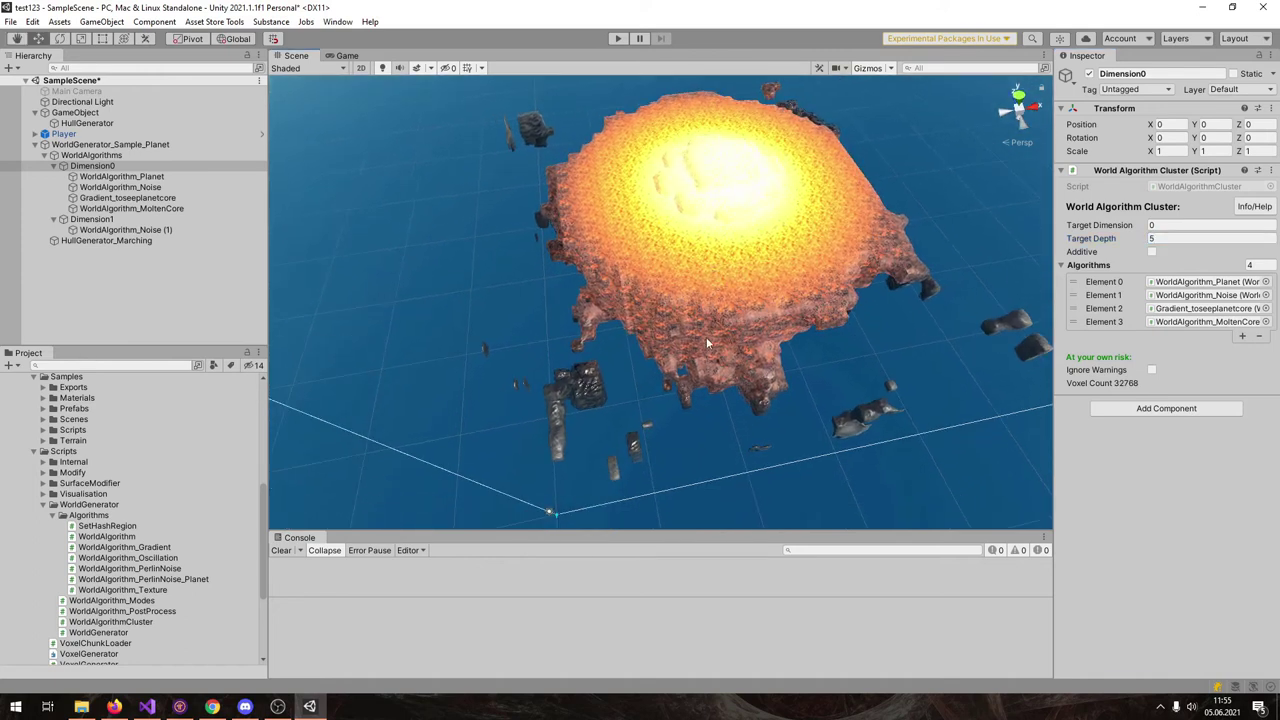
Reduce Dimension0's Target Depth to 4 and on to 3 to compare the voxel resolutions
{"action": "left_click", "coordinate": [1118, 240]}
{"action": "type", "text": "4"}
{"action": "key", "text": "Return"}
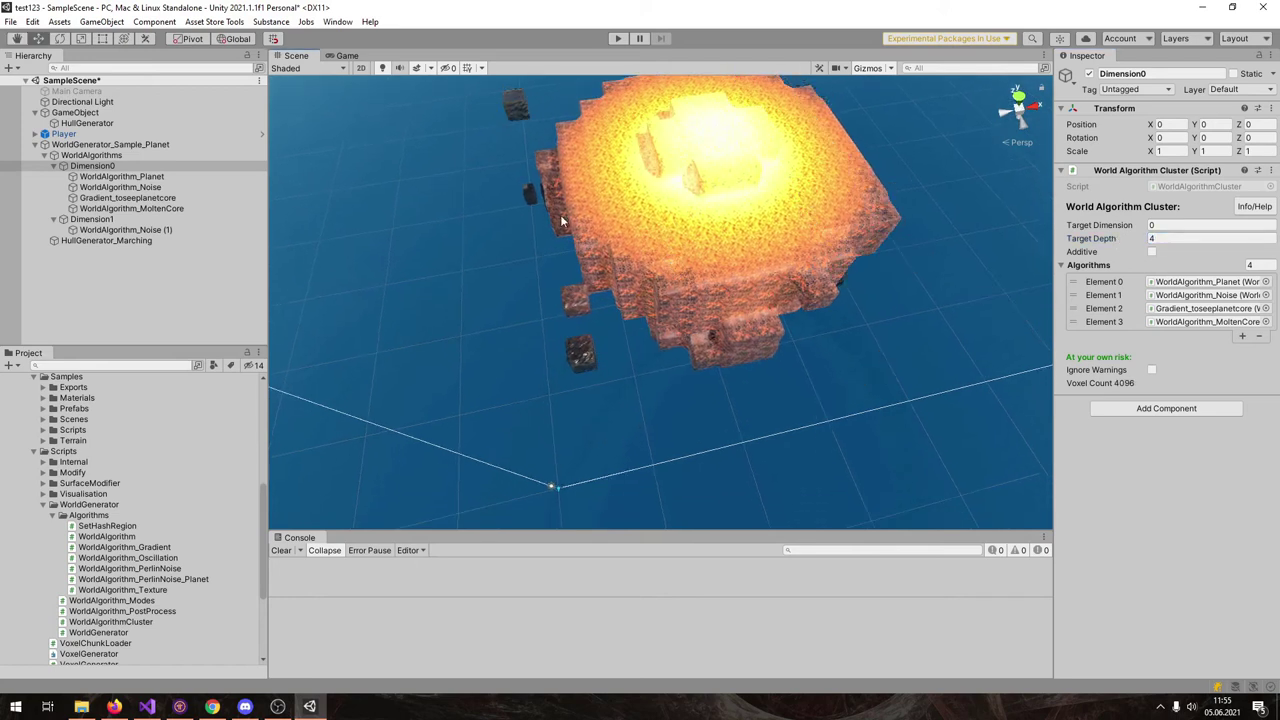
{"action": "left_click", "coordinate": [1113, 237]}
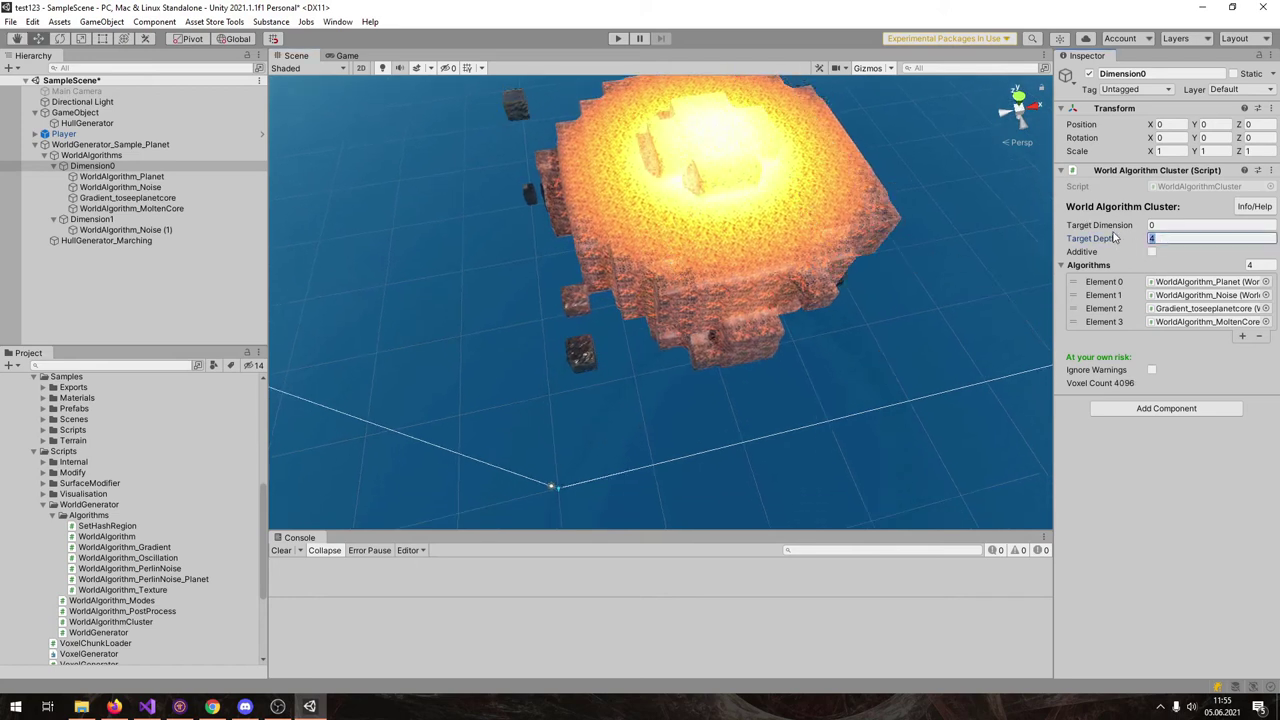
{"action": "type", "text": "3"}
{"action": "key", "text": "Return"}
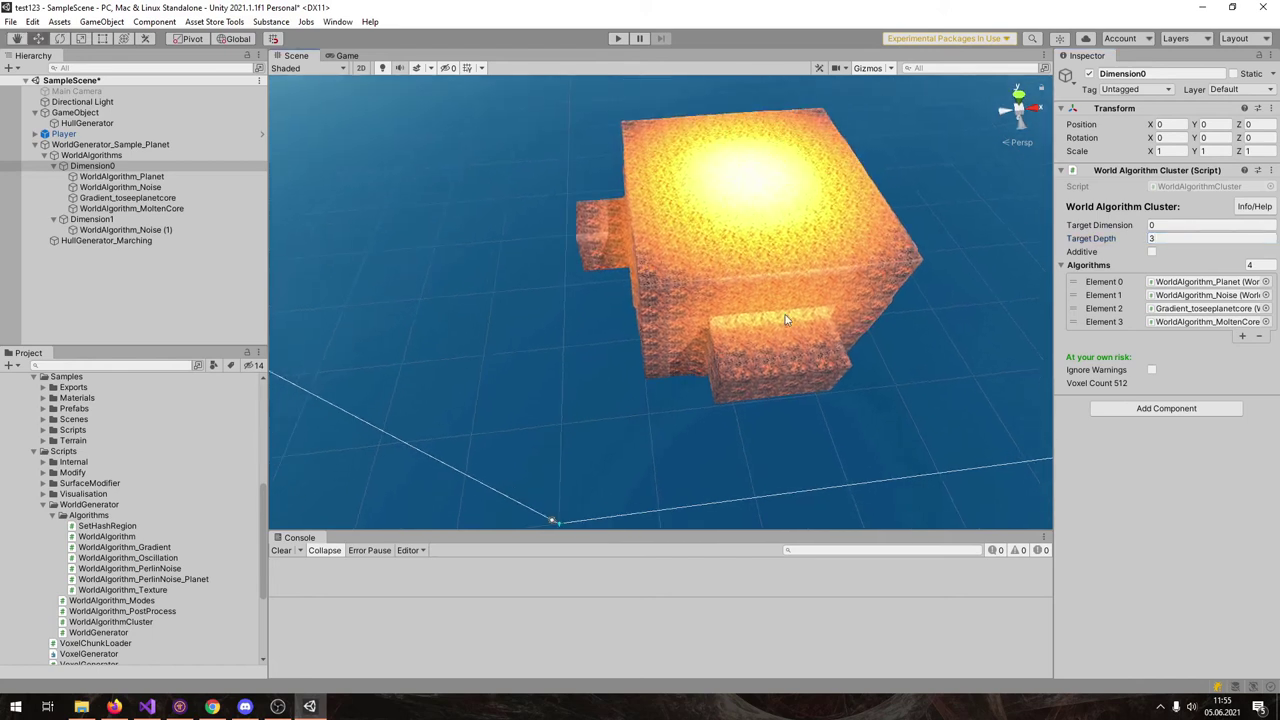
{"action": "right_click_drag", "start_coordinate": [854, 253], "coordinate": [870, 236]}
Try a Target Depth of 2 for Dimension0, and restore it to 6
{"action": "left_click_drag", "start_coordinate": [1163, 238], "coordinate": [1104, 239]}
{"action": "key", "text": "Return"}
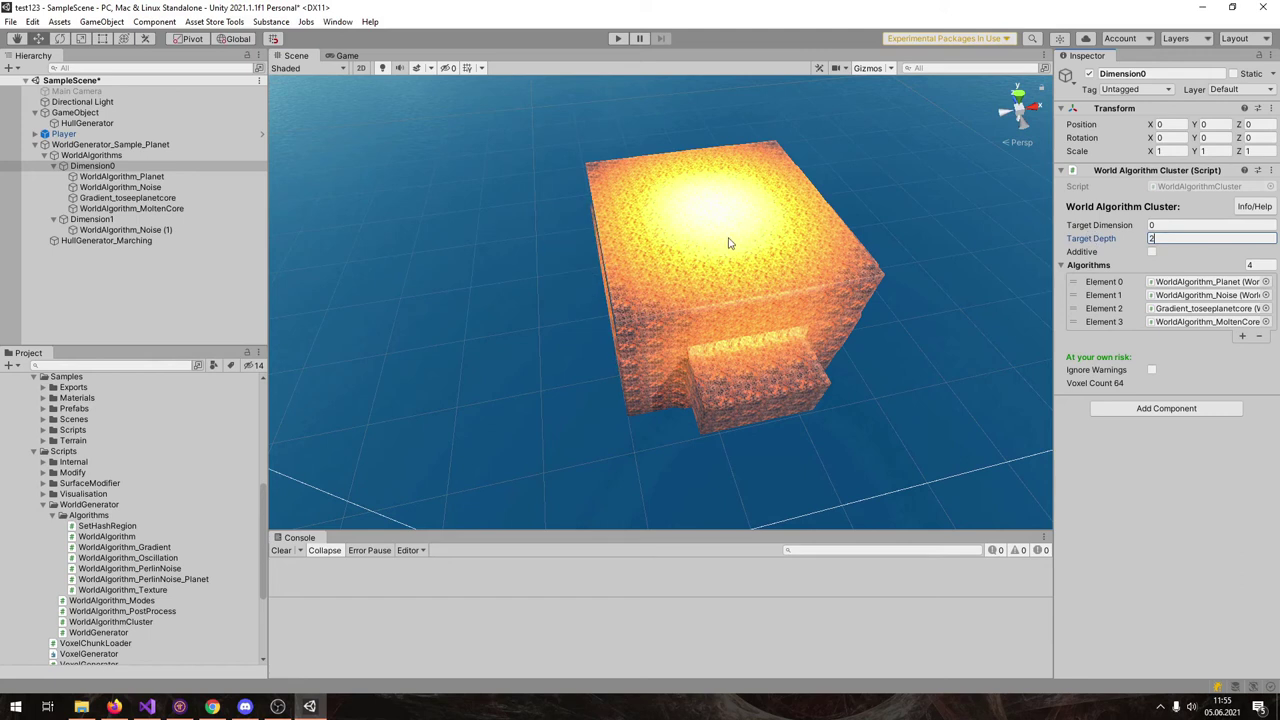
{"action": "left_click", "coordinate": [1160, 240]}
{"action": "type", "text": "6"}
{"action": "key", "text": "Return"}
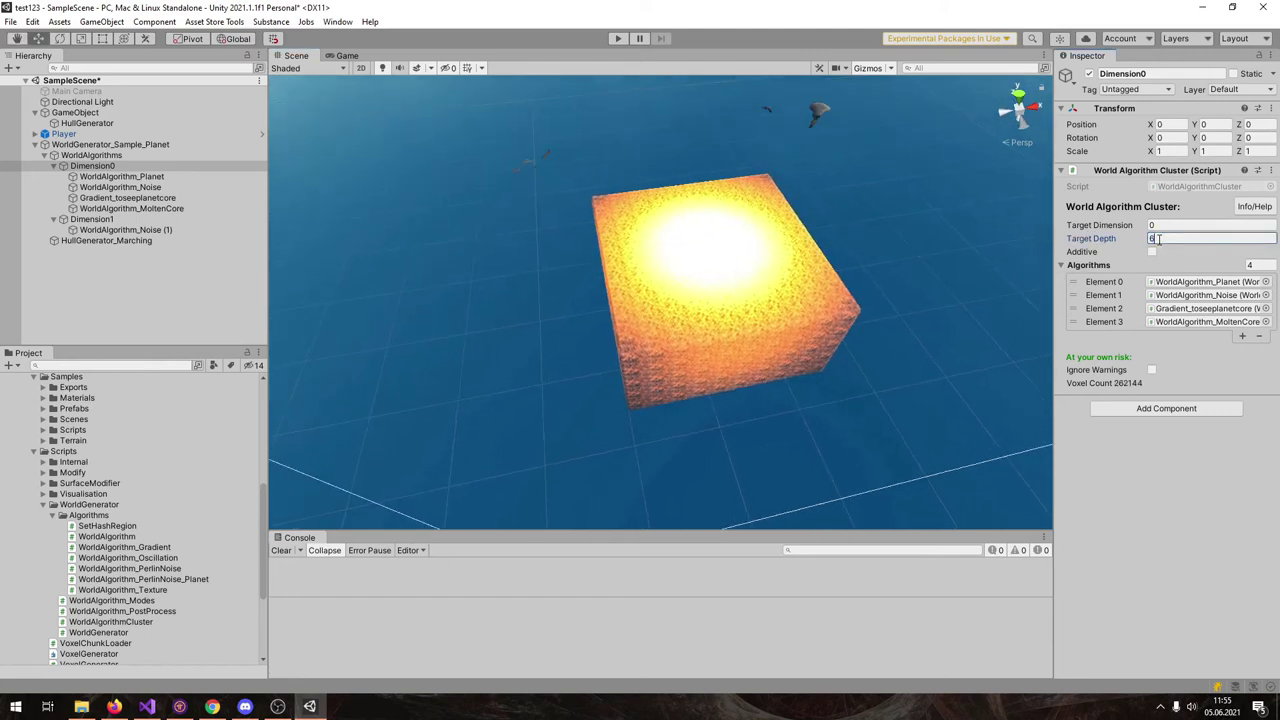
Raise Dimension0's Target Depth to 7 and on to 8 to test finer voxel resolutions
{"action": "left_click", "coordinate": [1152, 238]}
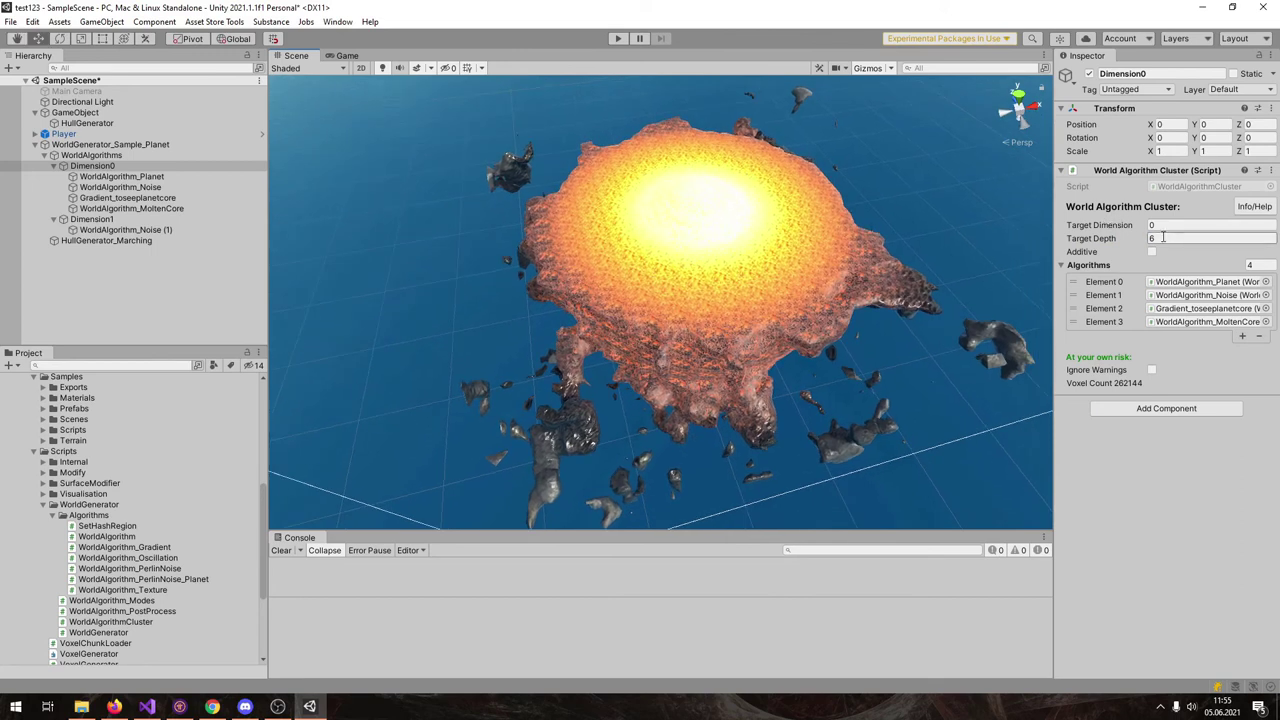
{"action": "type", "text": "7"}
{"action": "key", "text": "Return"}
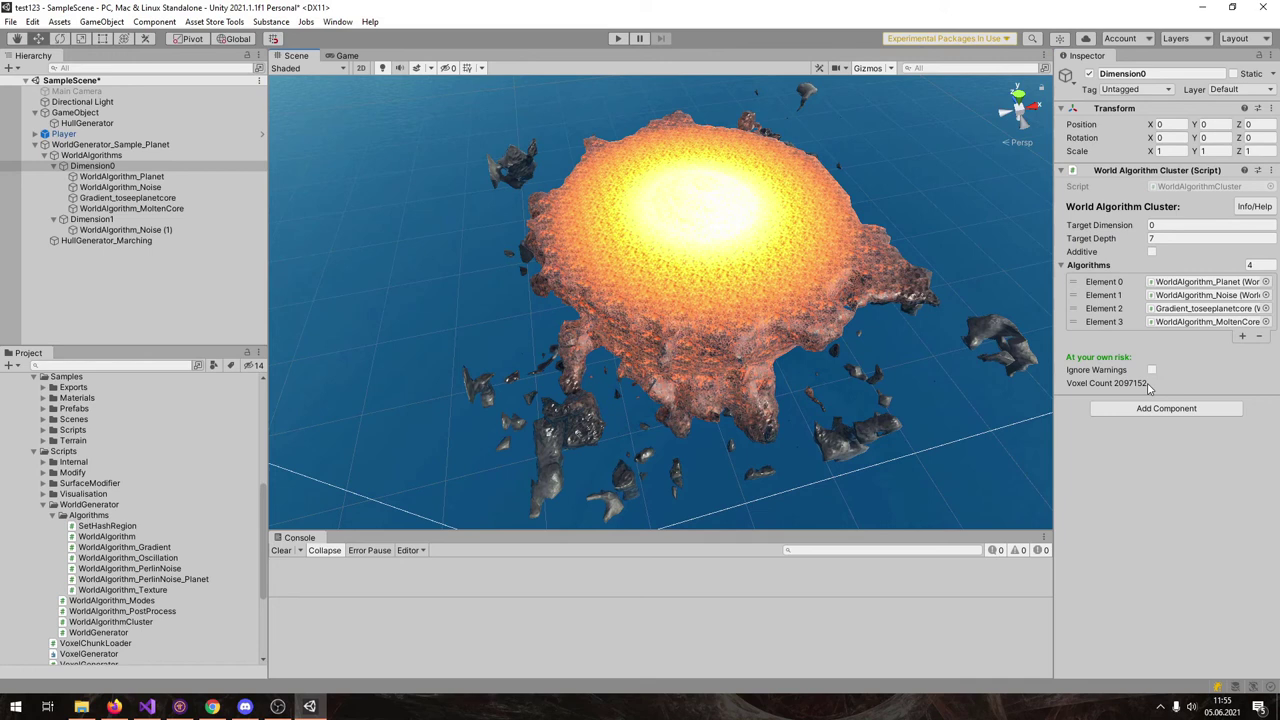
{"action": "left_click", "coordinate": [1125, 239]}
{"action": "type", "text": "8"}
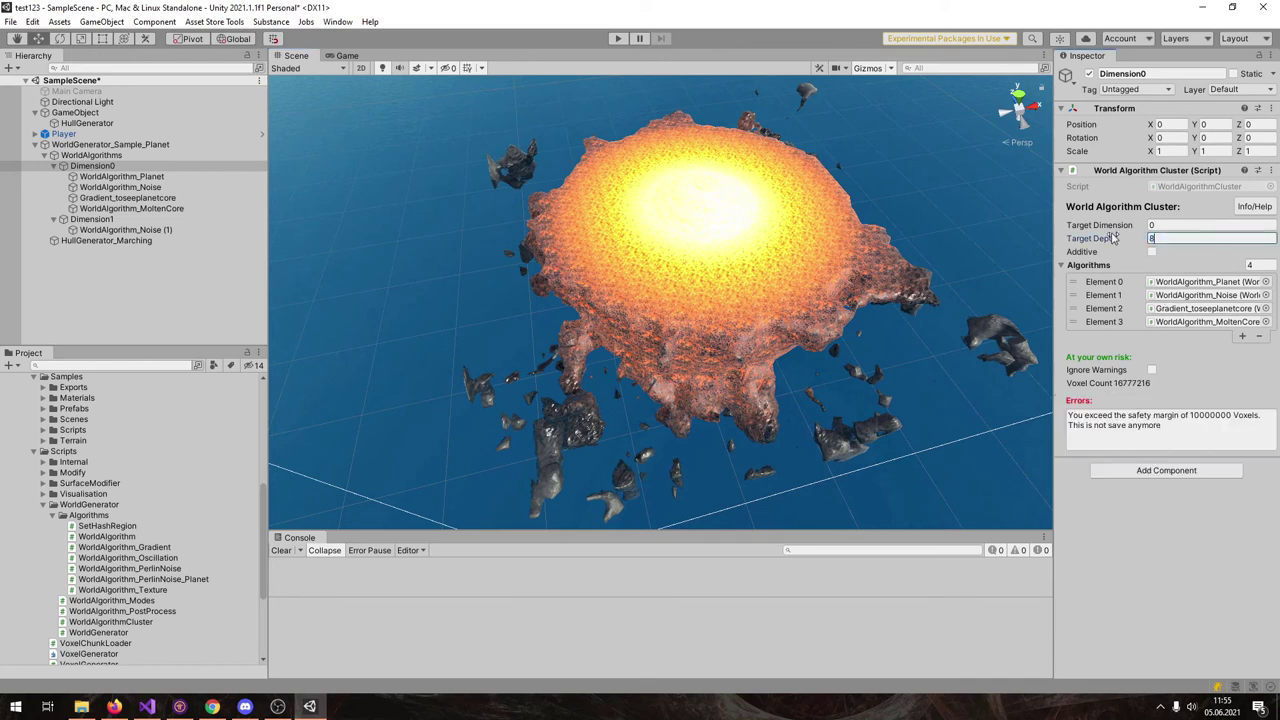
{"action": "key", "text": "Return"}
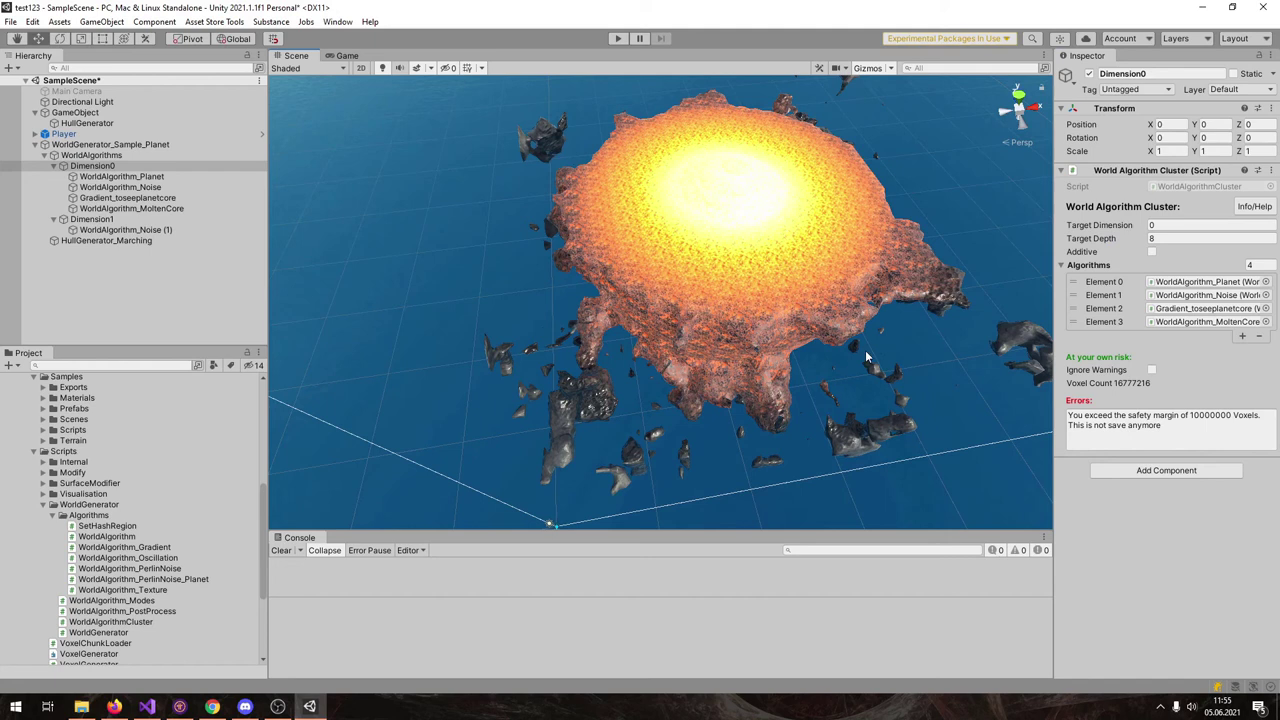
Lower the Target Depth of the Dimension0 cluster to 7 and inspect the regenerating planet
{"action": "left_click", "coordinate": [1100, 240]}
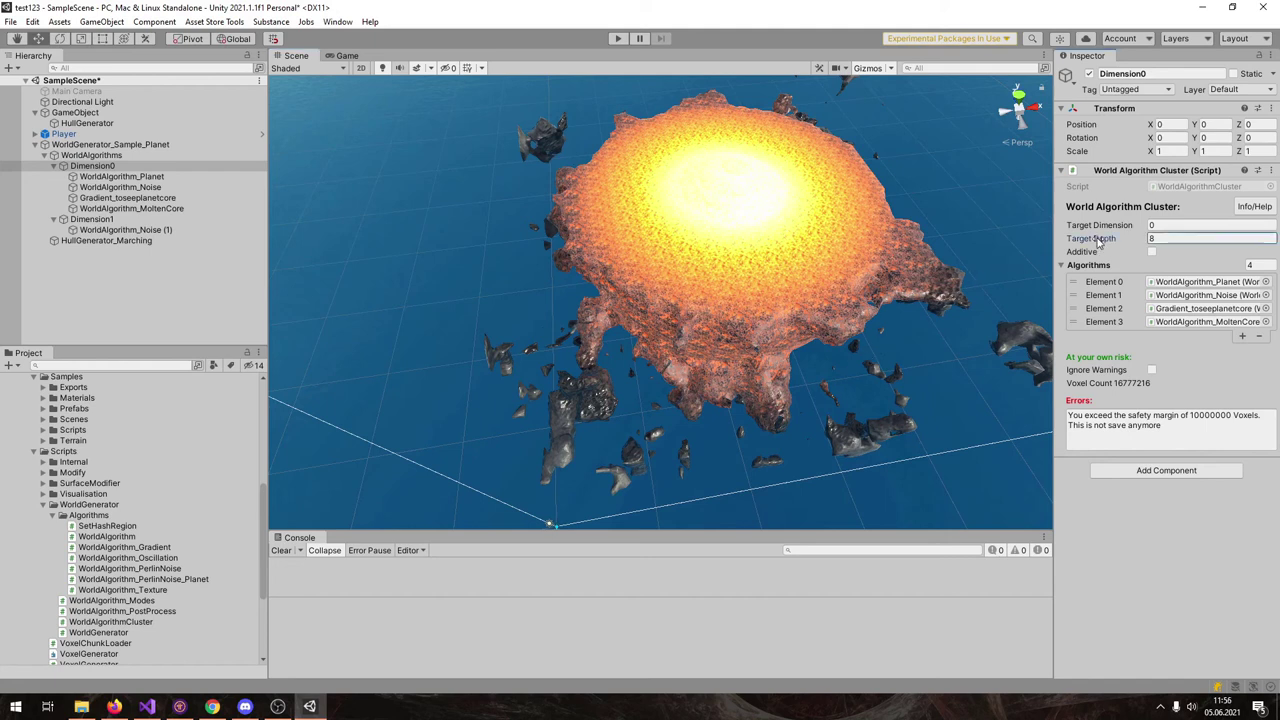
{"action": "type", "text": "4"}
{"action": "mouse_move", "coordinate": [1102, 241]}
{"action": "left_mouse_down"}
{"action": "mouse_move", "coordinate": [1117, 241]}
{"action": "mouse_move", "coordinate": [1099, 241]}
{"action": "left_mouse_up"}
{"action": "left_click", "coordinate": [1158, 241]}
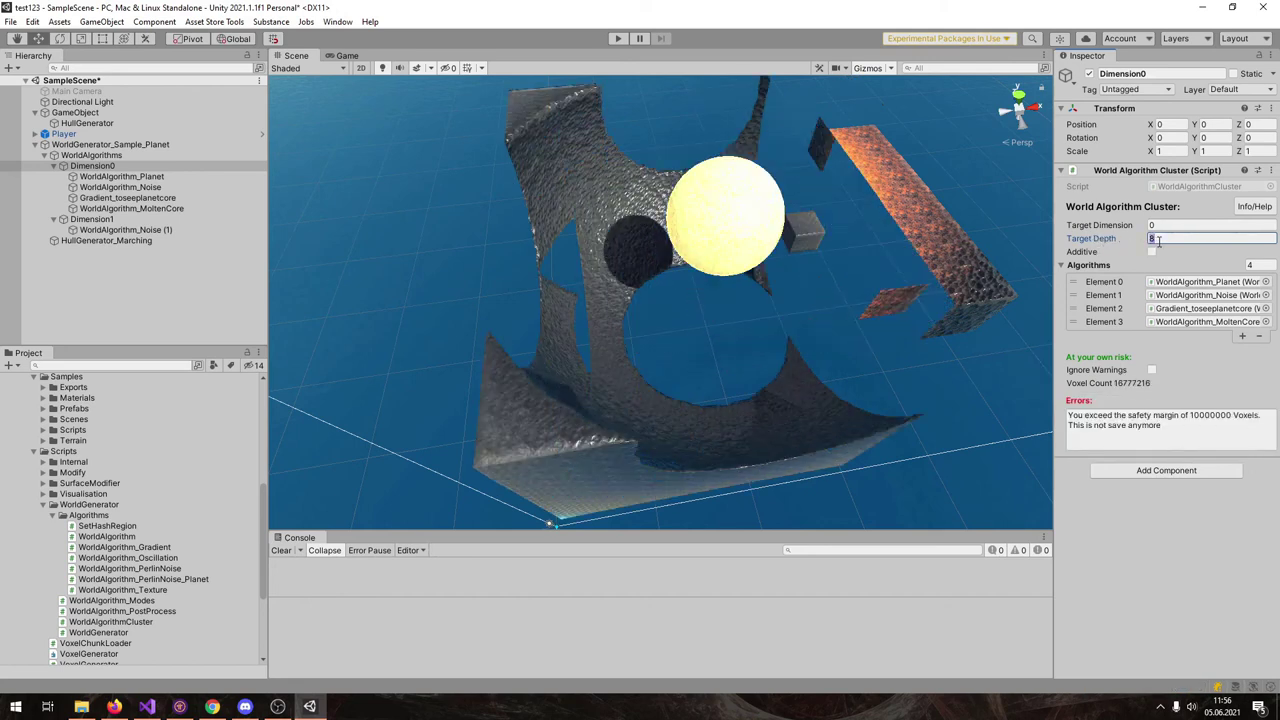
{"action": "right_click_drag", "start_coordinate": [890, 231], "coordinate": [737, 289]}
{"action": "left_click", "coordinate": [1170, 240]}
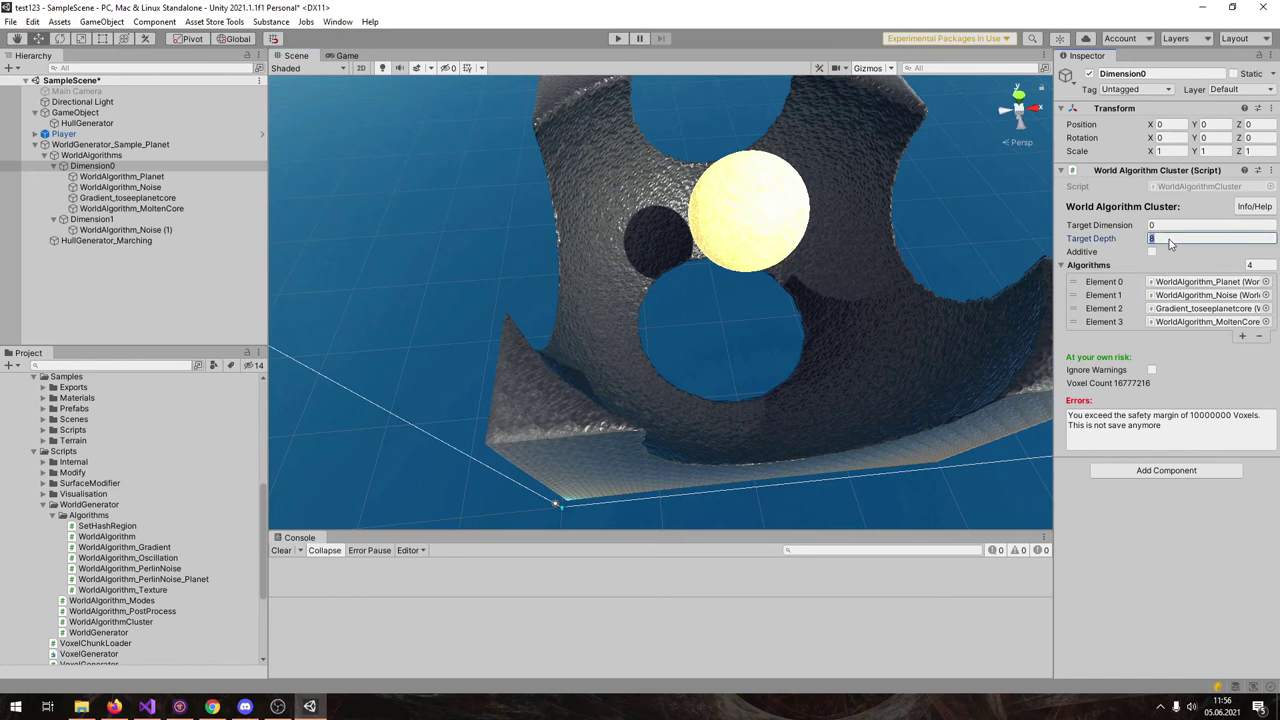
{"action": "type", "text": "7"}
{"action": "right_click_drag", "start_coordinate": [602, 208], "coordinate": [618, 208]}
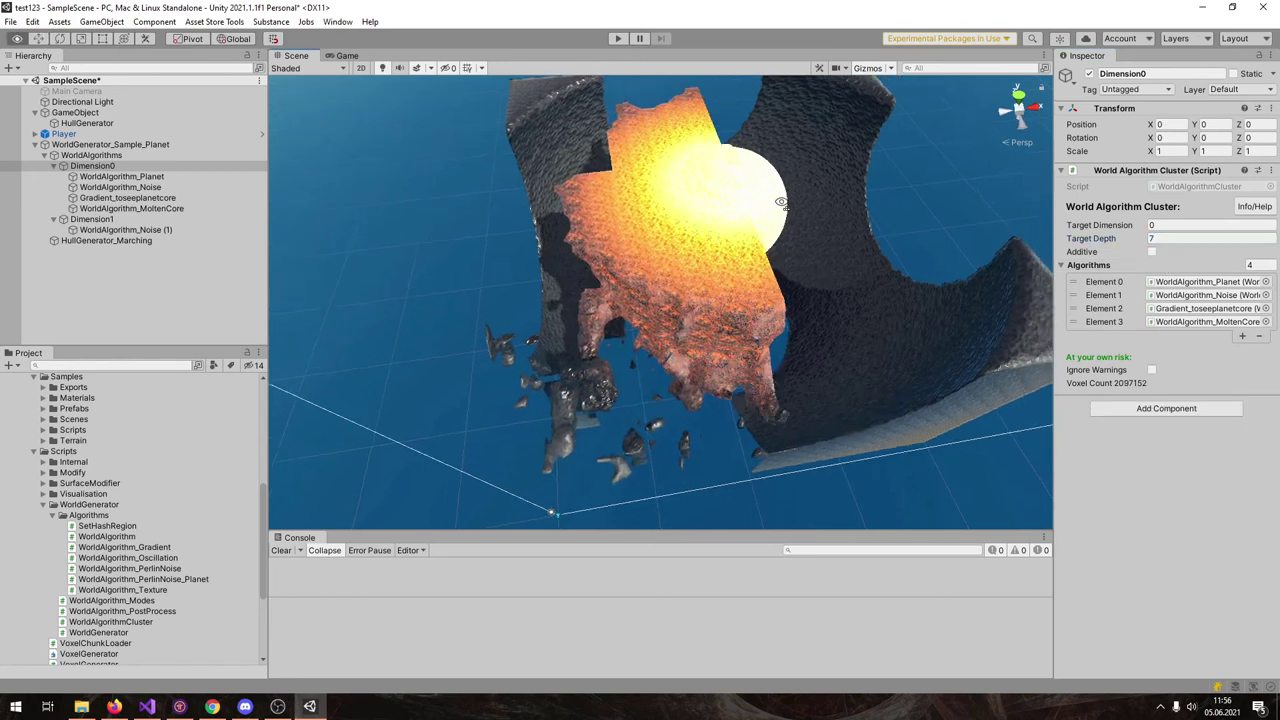
Set Dimension0's Target Depth to 8 again and try to generate the world from the sample planet generator
{"action": "left_click", "coordinate": [1168, 238]}
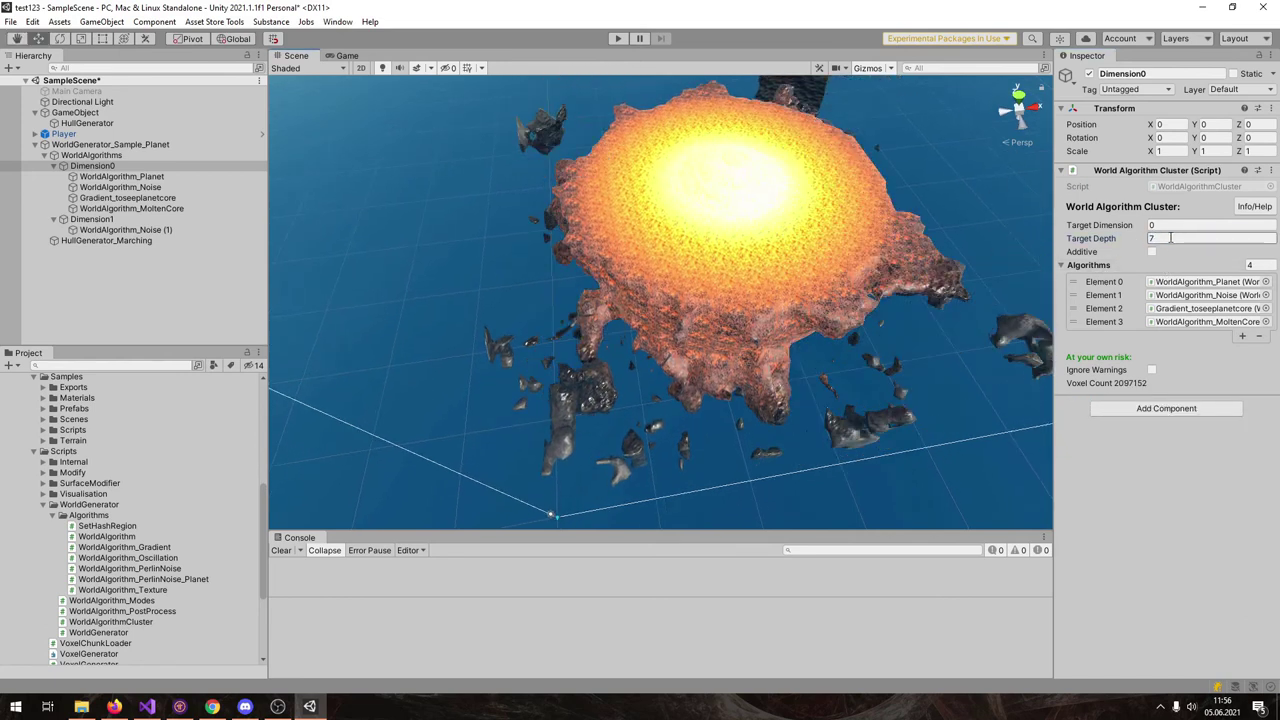
{"action": "type", "text": "8"}
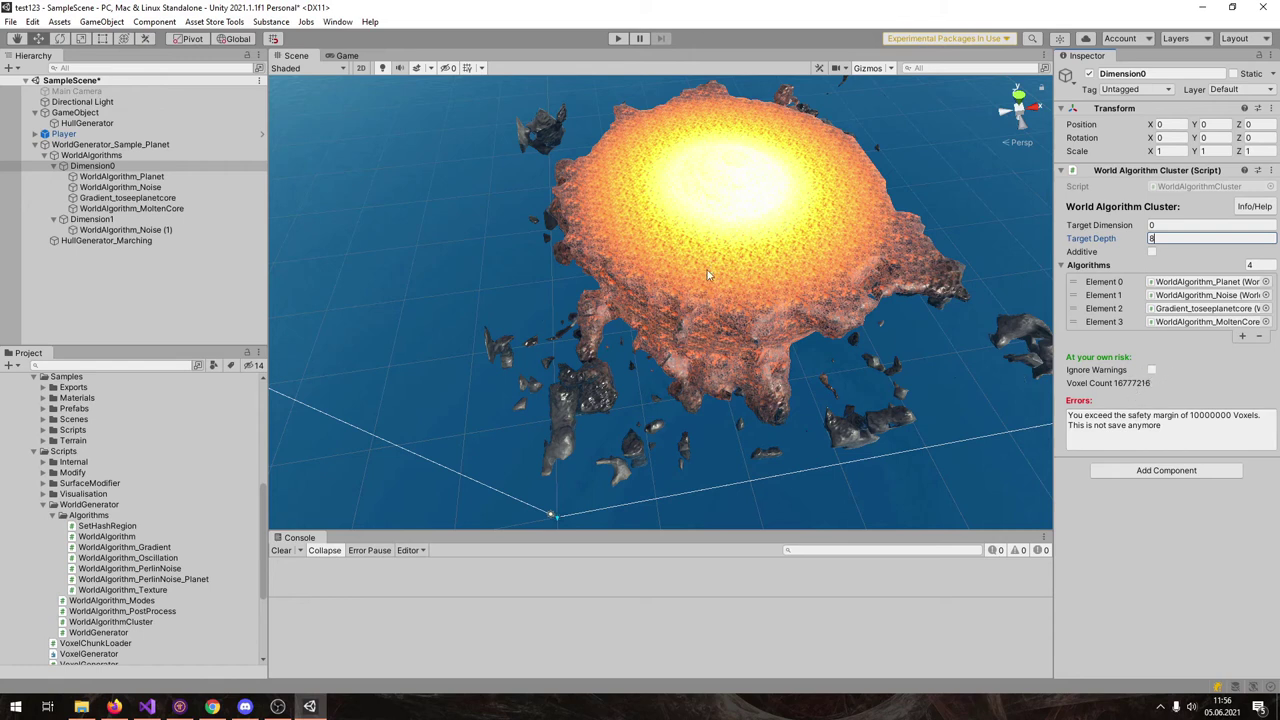
{"action": "left_click", "coordinate": [127, 156]}
{"action": "left_click", "coordinate": [127, 147]}
{"action": "scroll", "coordinate": [1130, 410], "scroll_direction": "down", "scroll_amount": 15}
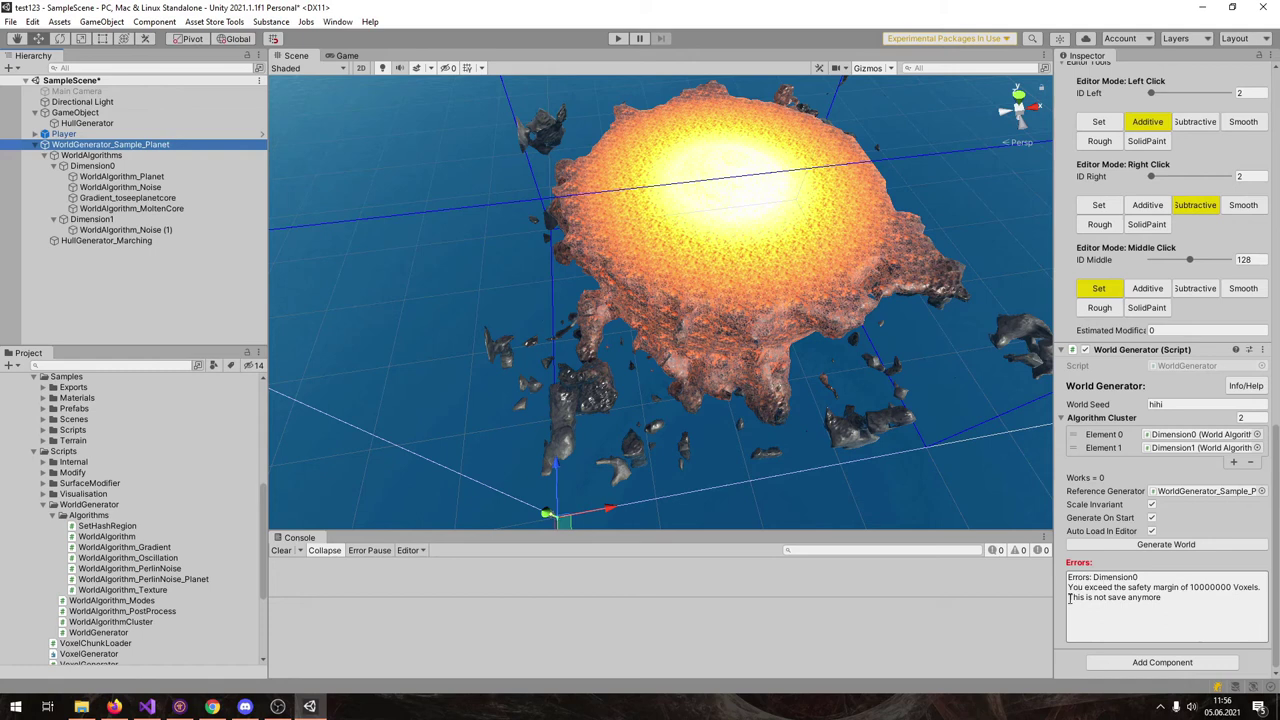
{"action": "left_click", "coordinate": [1143, 552]}
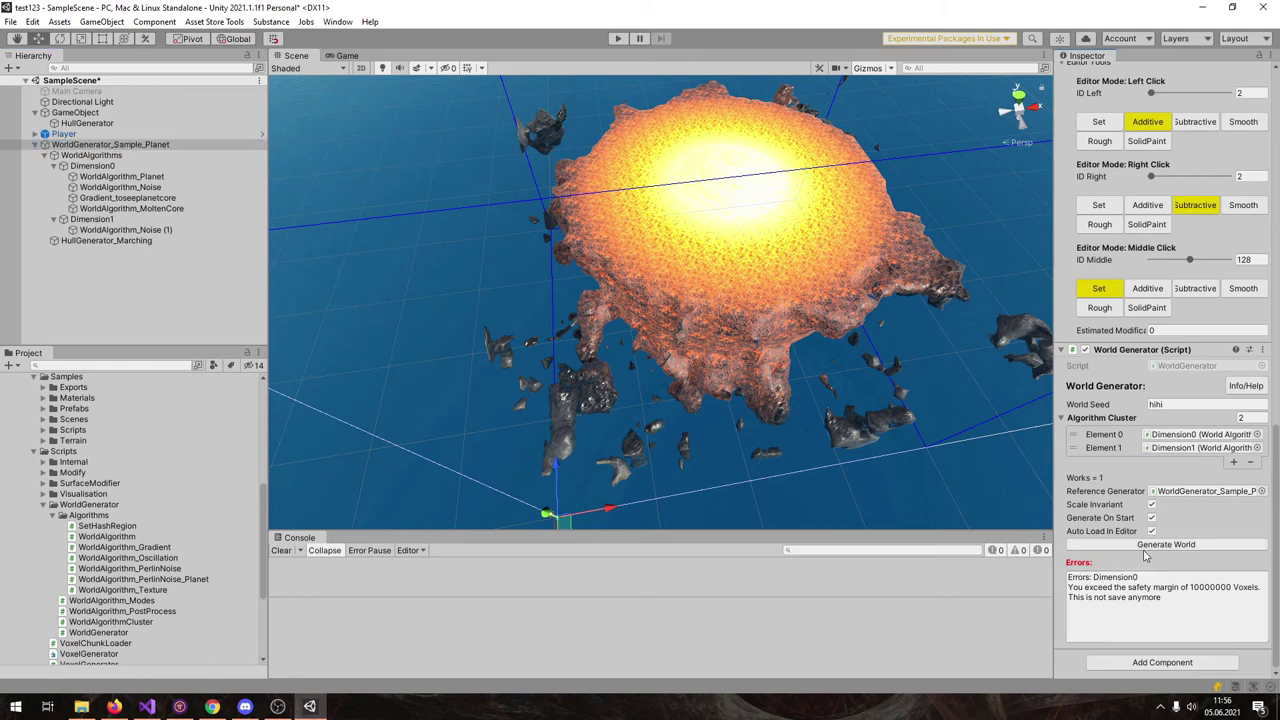
{"action": "right_click_drag", "start_coordinate": [872, 384], "coordinate": [878, 412]}
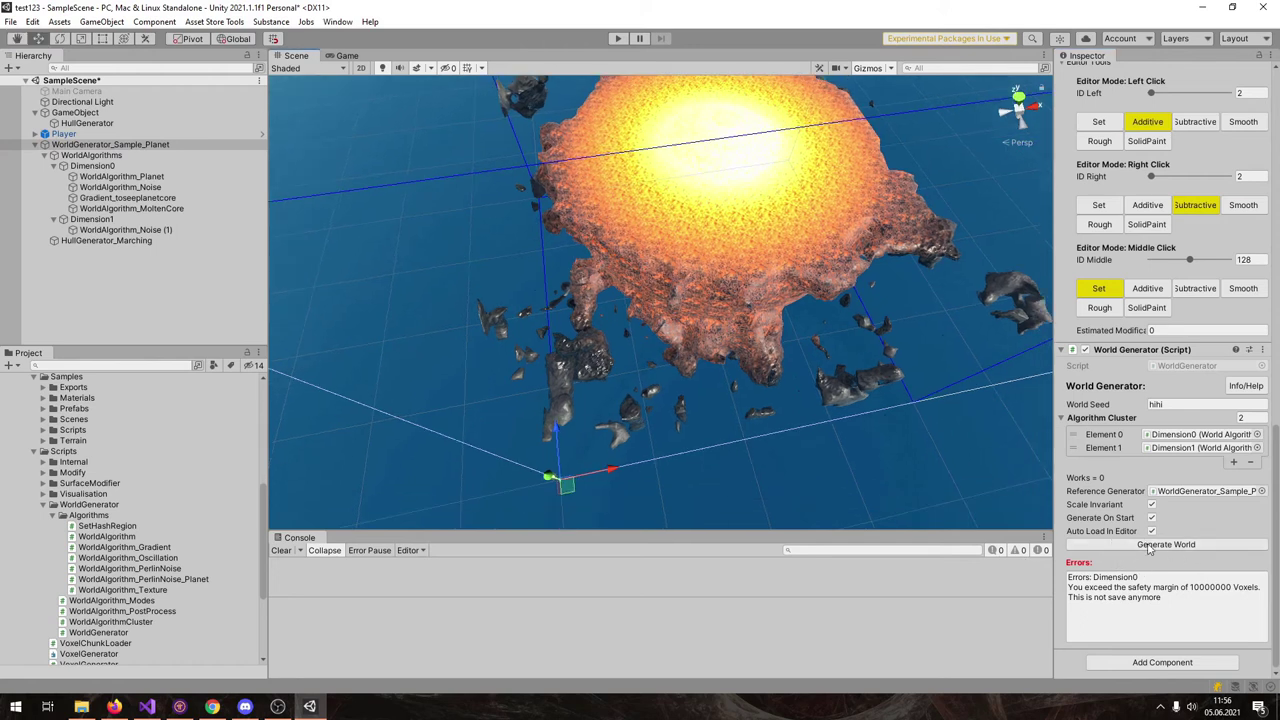
Restore Dimension0's Target Depth to 6 and inspect the regenerated planet
{"action": "left_click", "coordinate": [92, 166]}
{"action": "left_click", "coordinate": [1162, 239]}
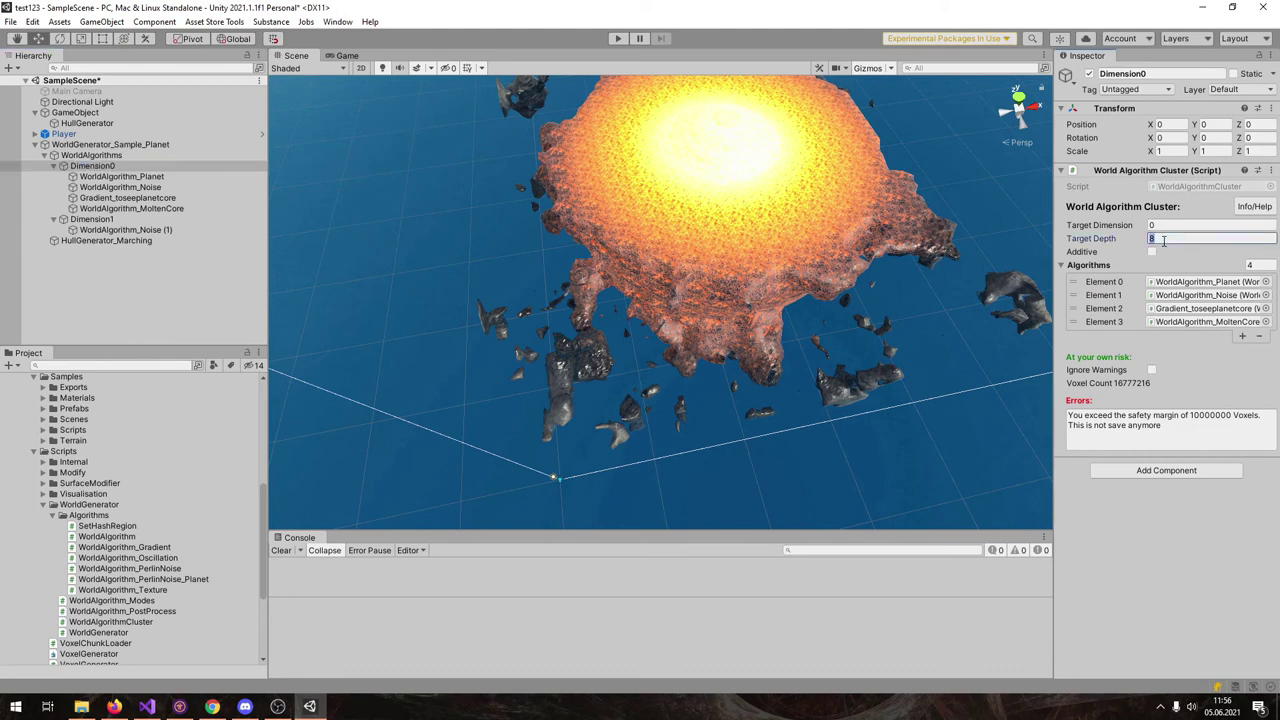
{"action": "type", "text": "6"}
{"action": "key", "text": "Return"}
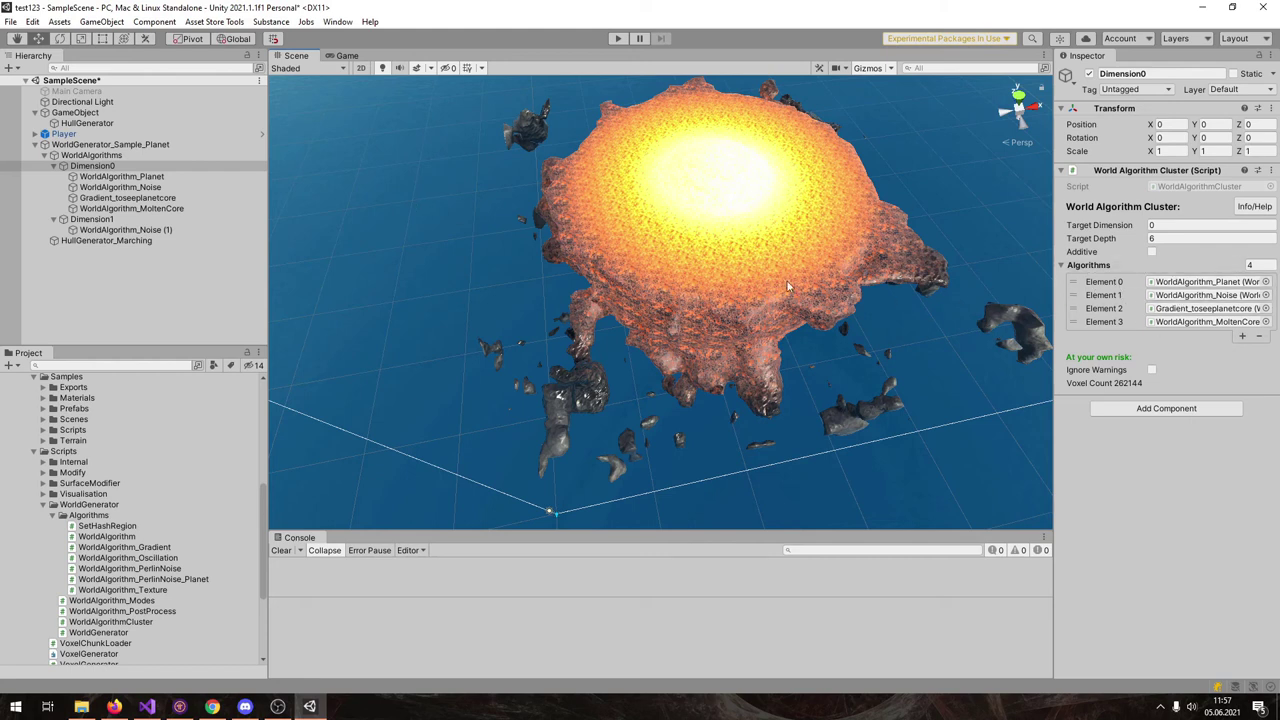
{"action": "right_click_drag", "start_coordinate": [610, 237], "coordinate": [721, 344]}
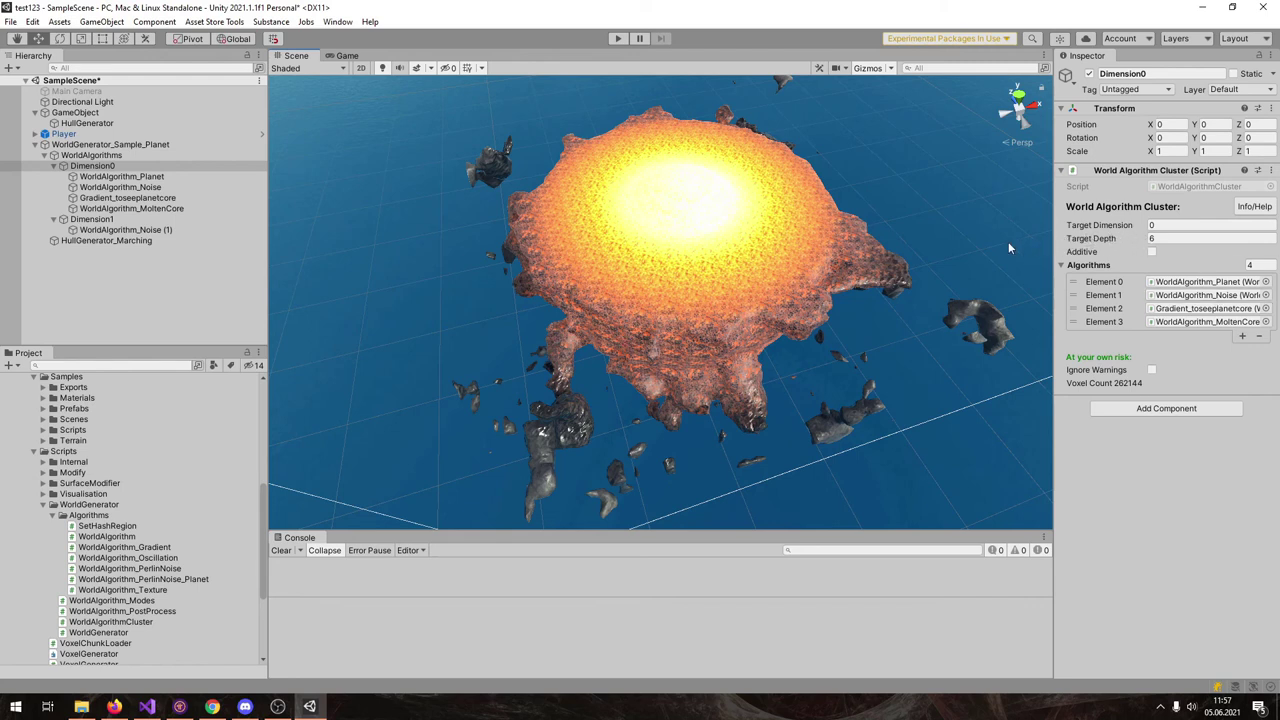
{"action": "right_click_drag", "start_coordinate": [939, 243], "coordinate": [938, 227]}
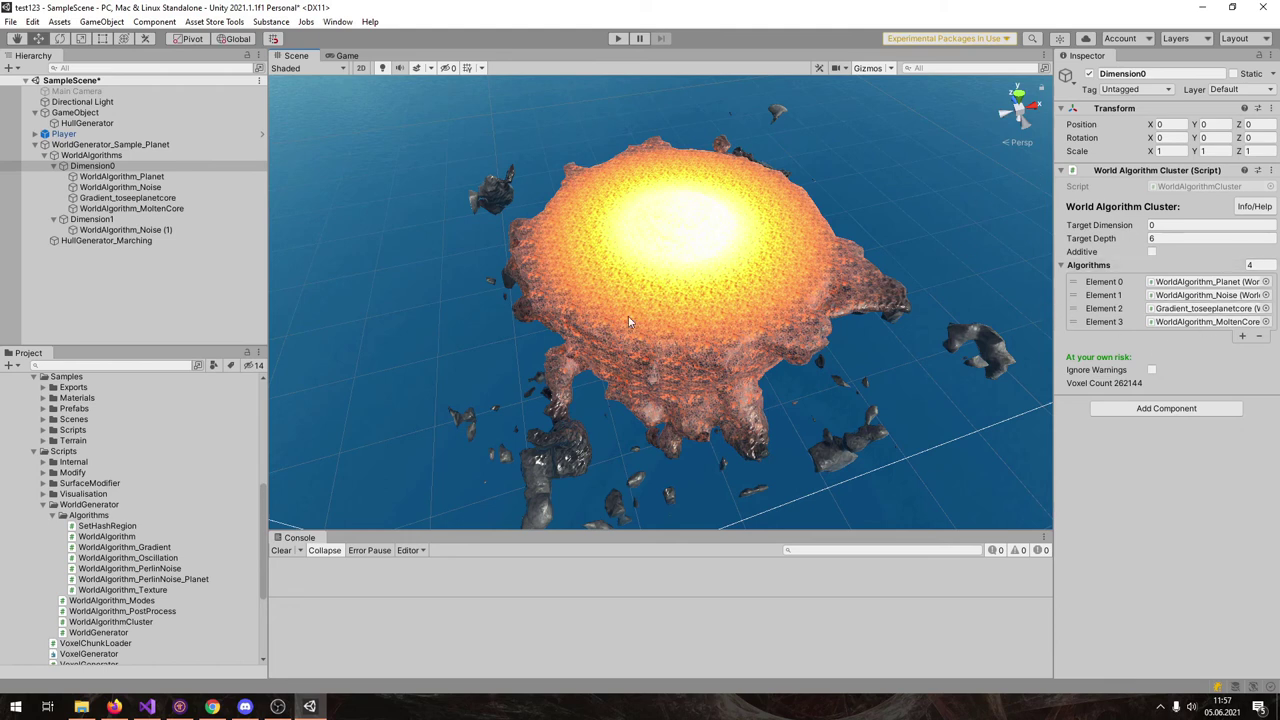
Review the settings of the sample planet generator, the Dimension0 cluster, and its WorldAlgorithm_Planet and WorldAlgorithm_Noise algorithms
{"action": "left_click", "coordinate": [98, 177]}
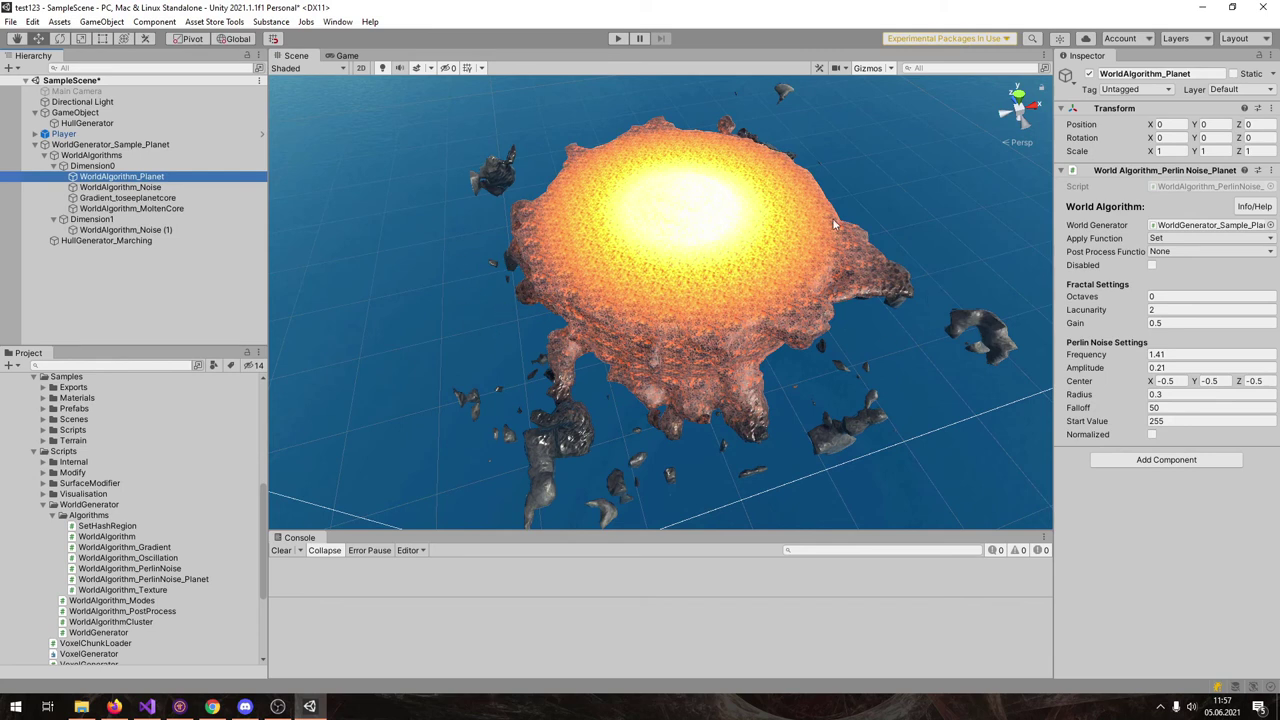
{"action": "left_click", "coordinate": [135, 145]}
{"action": "left_click", "coordinate": [88, 166]}
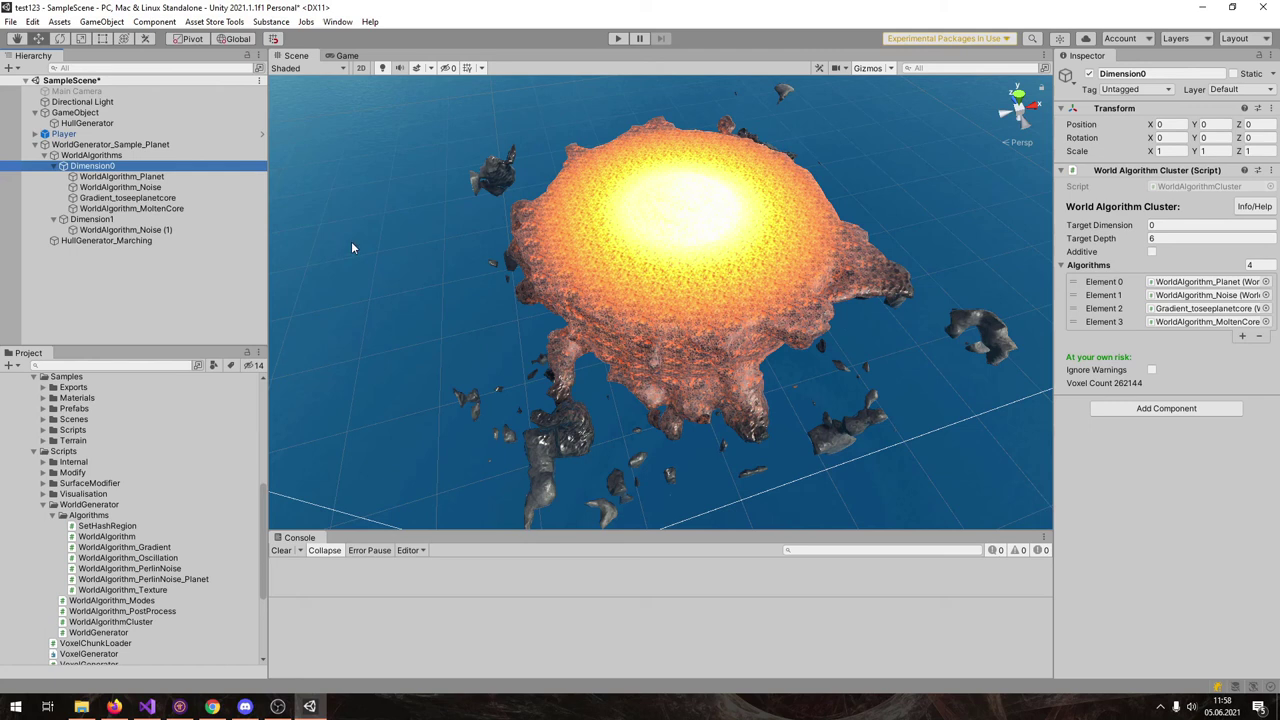
{"action": "left_click", "coordinate": [100, 145]}
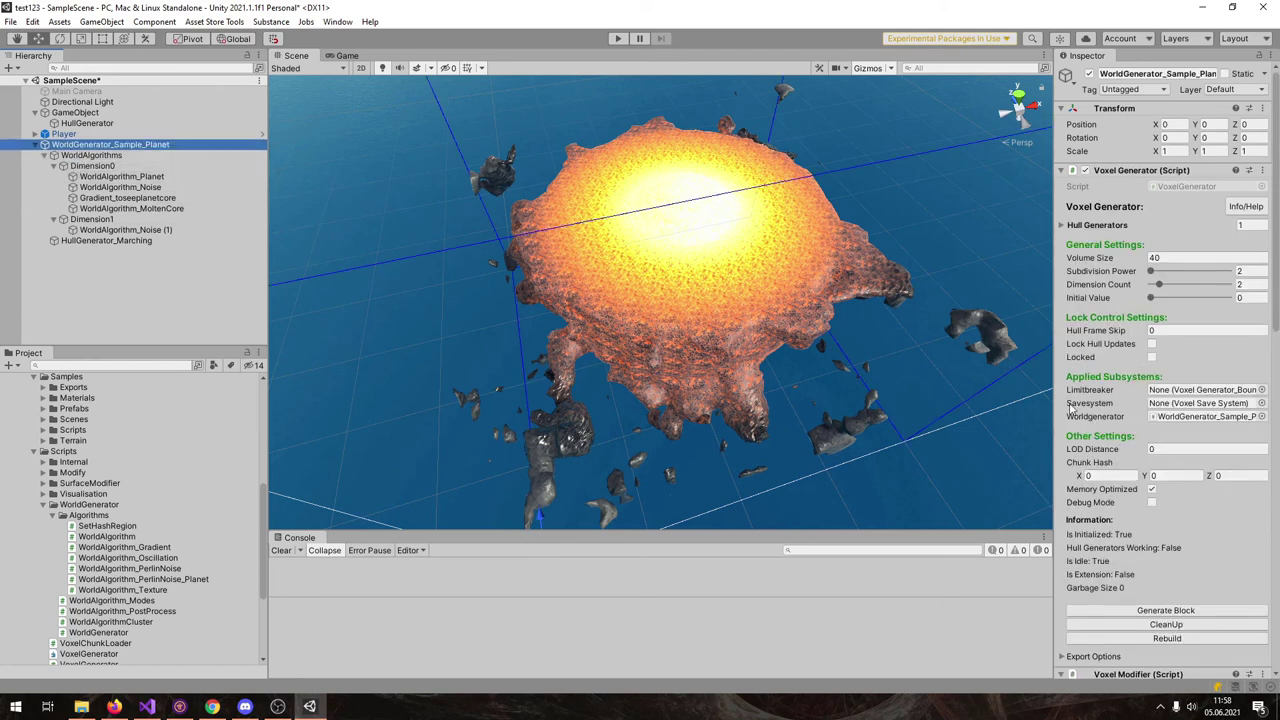
{"action": "left_click", "coordinate": [92, 166]}
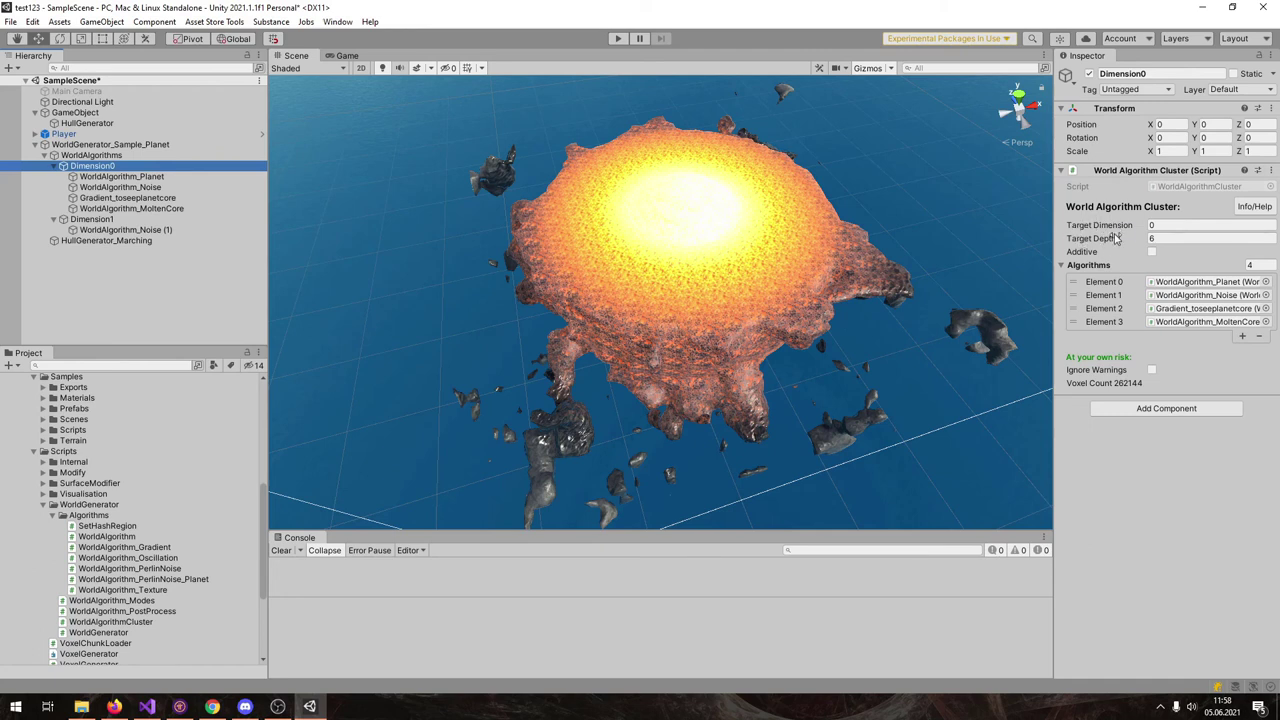
{"action": "left_click", "coordinate": [120, 176]}
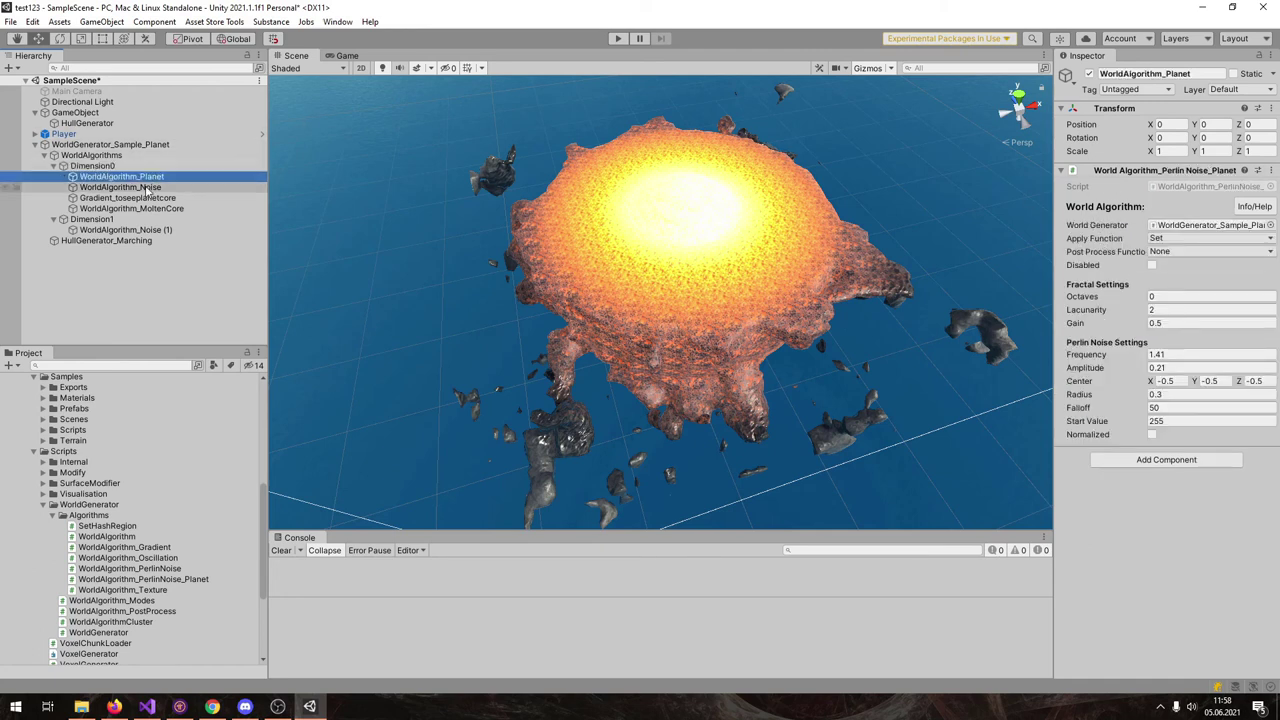
{"action": "left_click", "coordinate": [120, 187]}
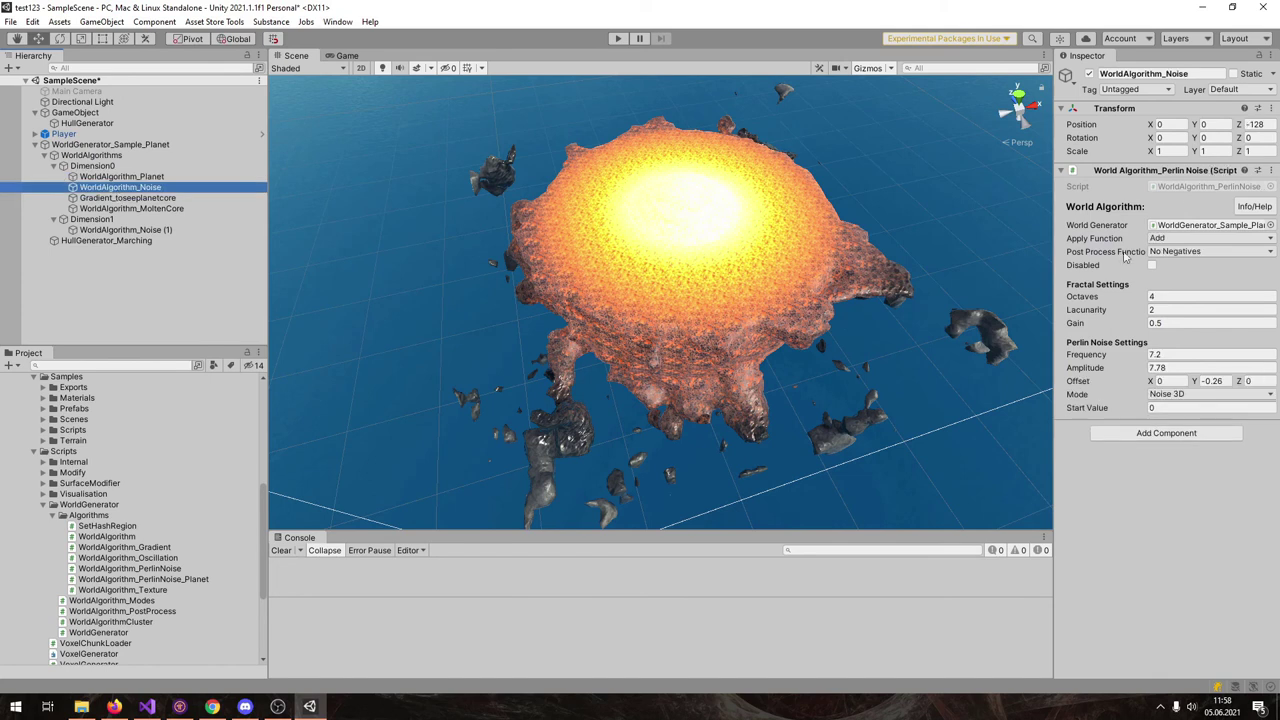
Locate the noise algorithm's script and examine the Gradient, Oscillation, PerlinNoise, PerlinNoise_Planet and Texture world algorithm scripts
{"action": "left_click", "coordinate": [1187, 198]}
{"action": "left_click", "coordinate": [1190, 188]}
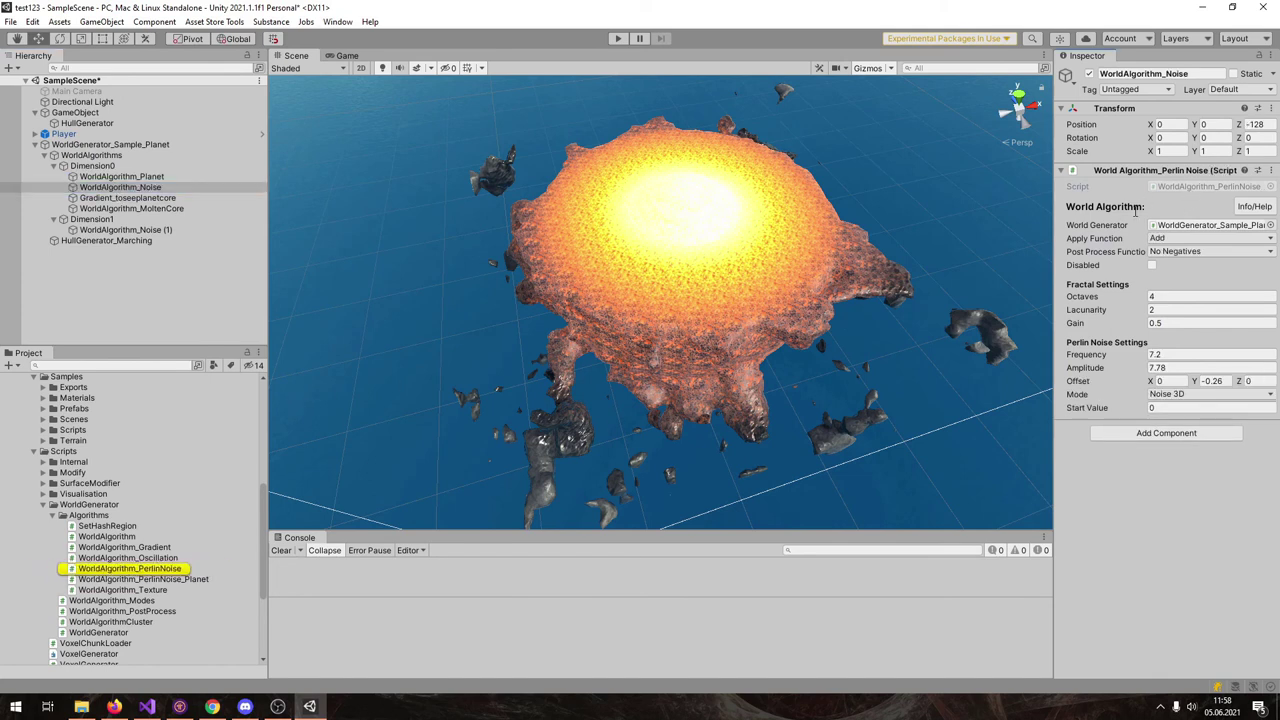
{"action": "left_click", "coordinate": [122, 548]}
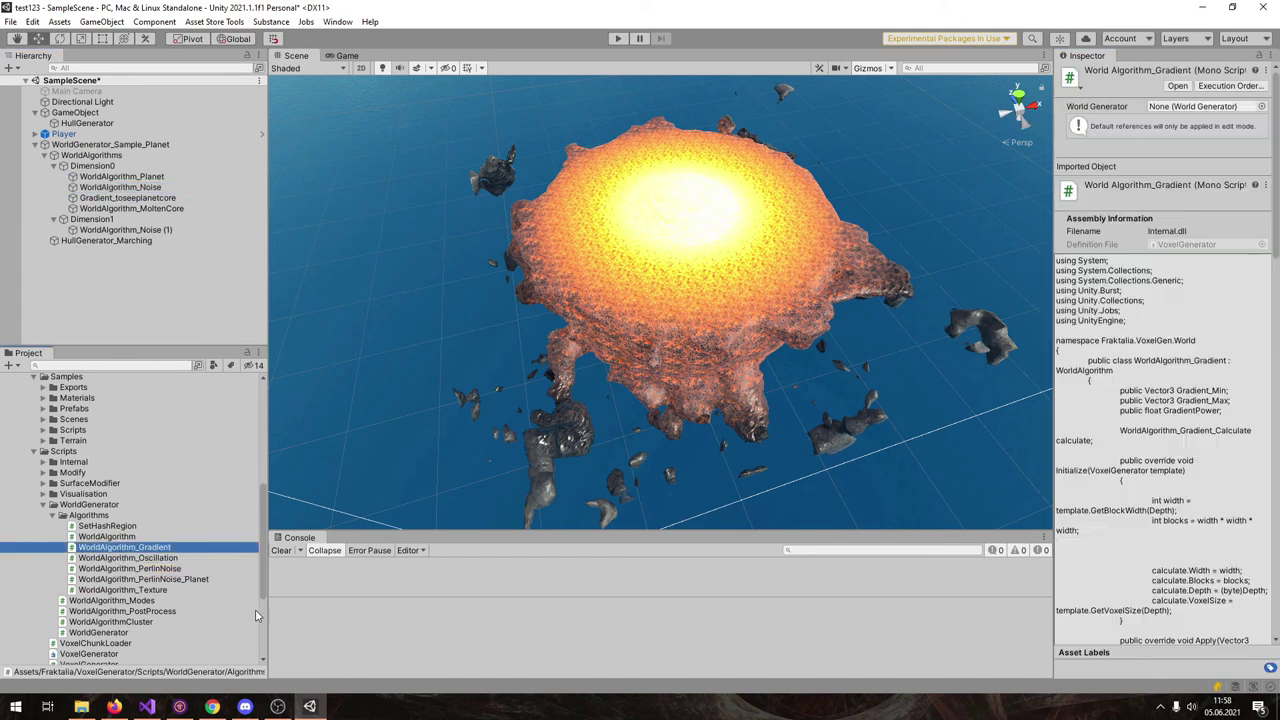
{"action": "left_click", "coordinate": [157, 558]}
{"action": "left_click", "coordinate": [130, 568]}
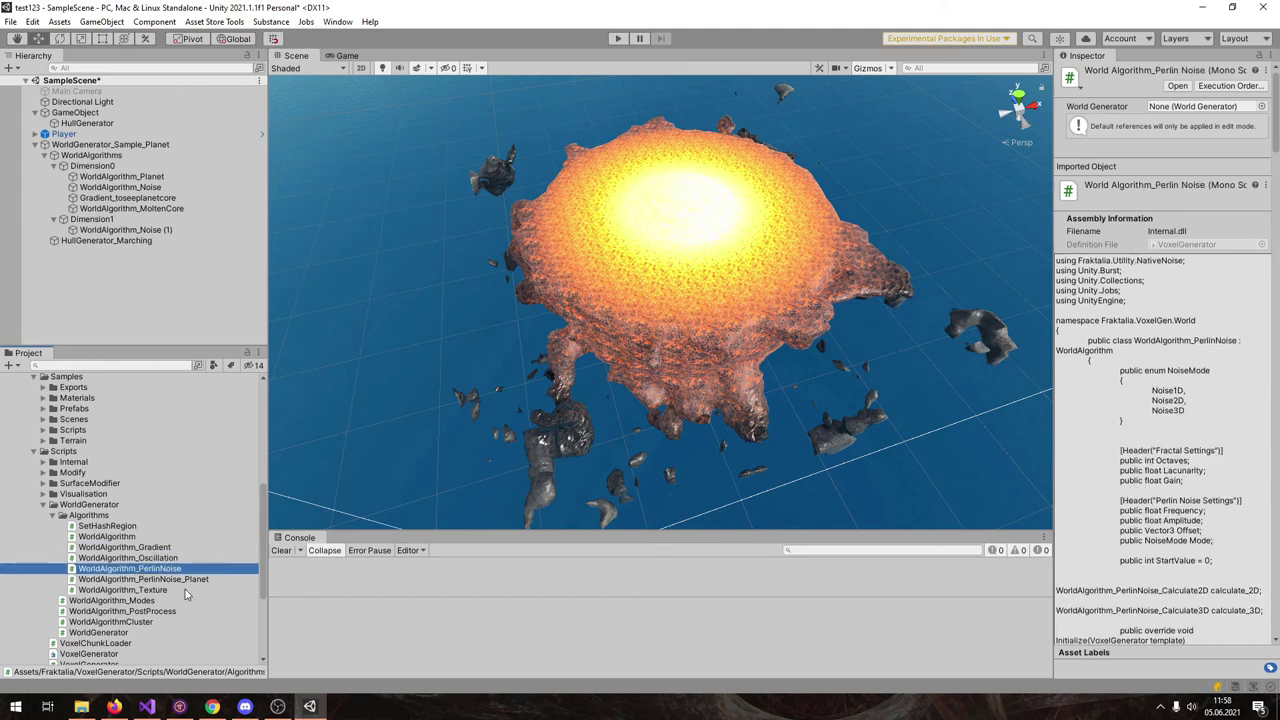
{"action": "left_click", "coordinate": [176, 580]}
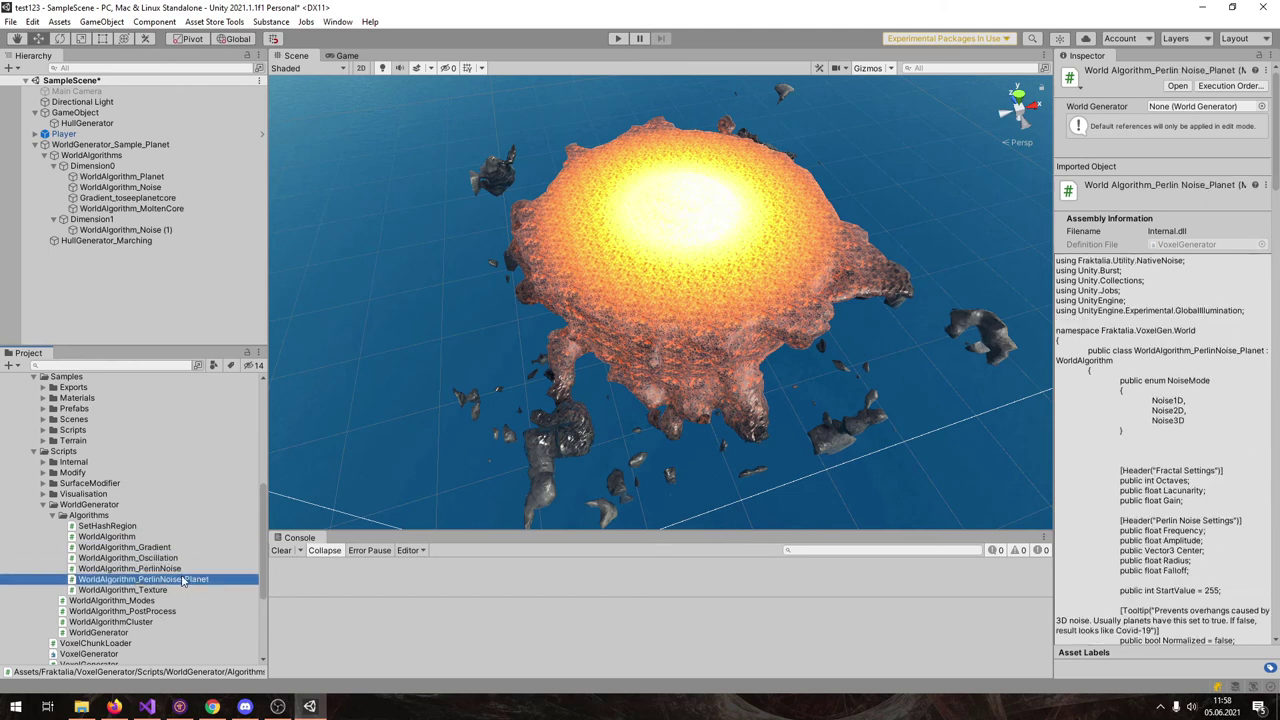
{"action": "left_click", "coordinate": [182, 592]}
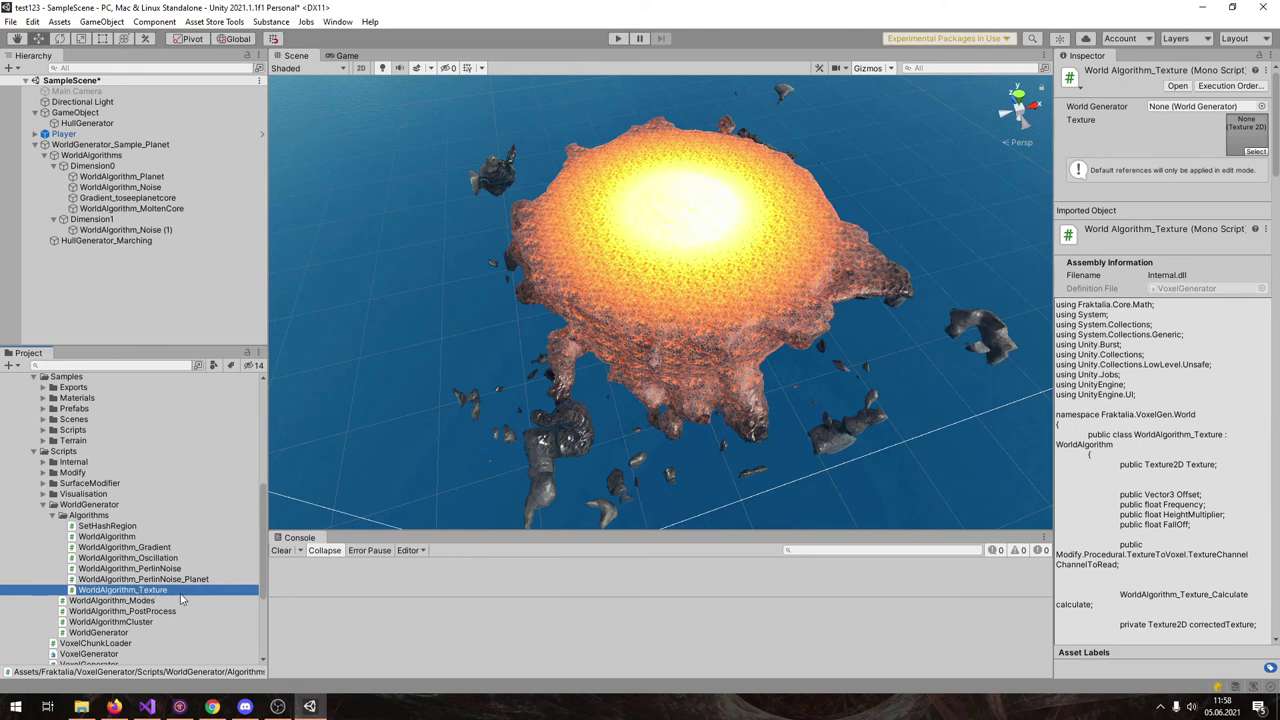
Open the WorldGenerator scene from the Samples Scenes folder, discarding the changes to SampleScene
{"action": "scroll", "coordinate": [200, 593], "scroll_direction": "up", "scroll_amount": 2}
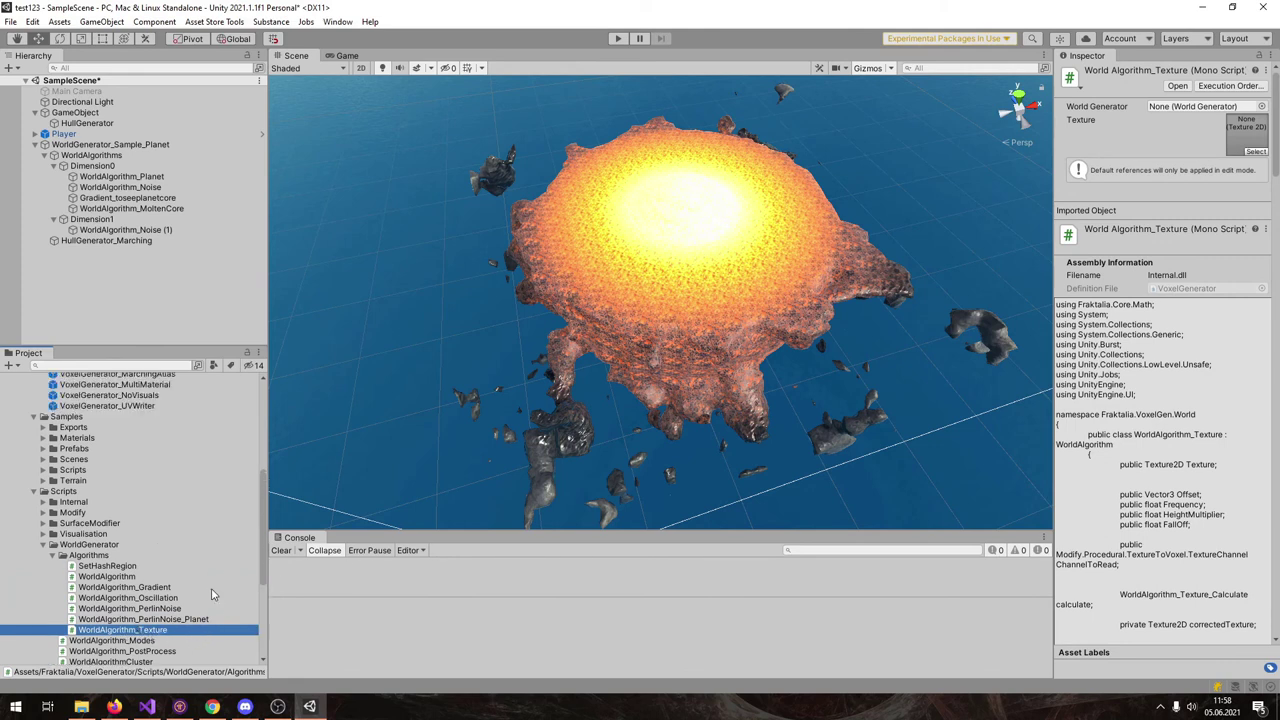
{"action": "scroll", "coordinate": [212, 595], "scroll_direction": "up", "scroll_amount": 8}
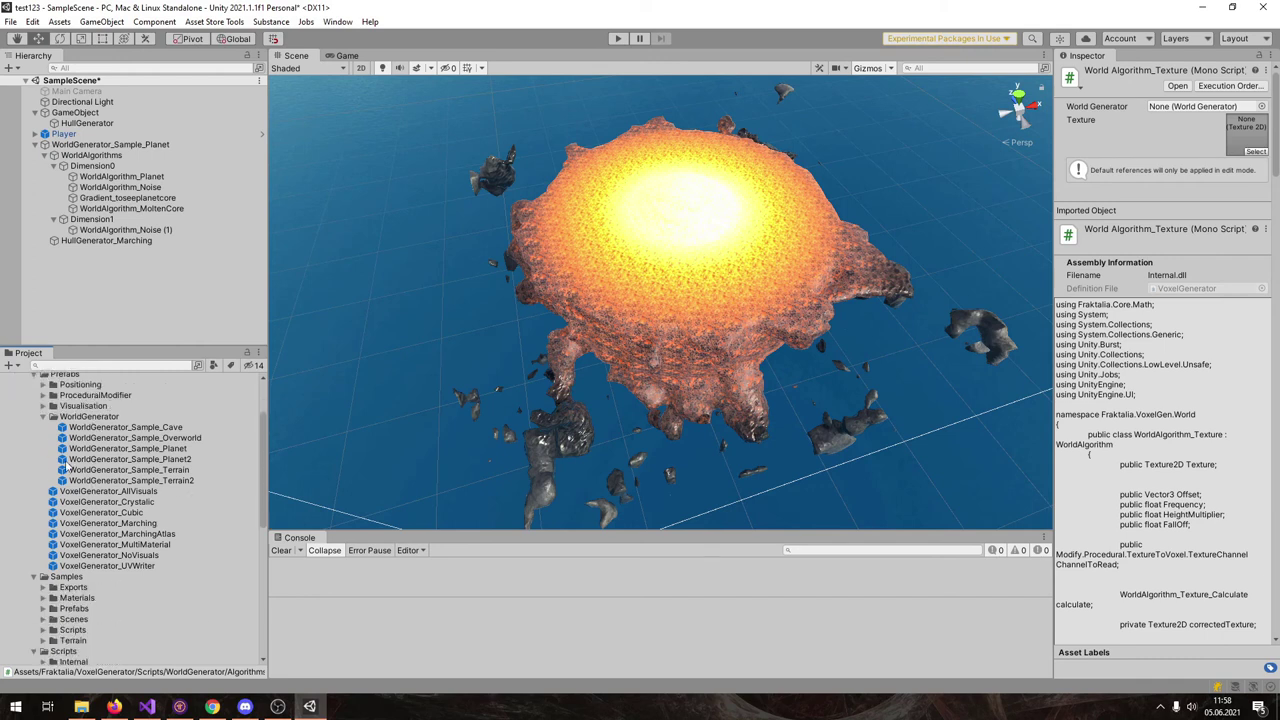
{"action": "scroll", "coordinate": [155, 490], "scroll_direction": "down", "scroll_amount": 6}
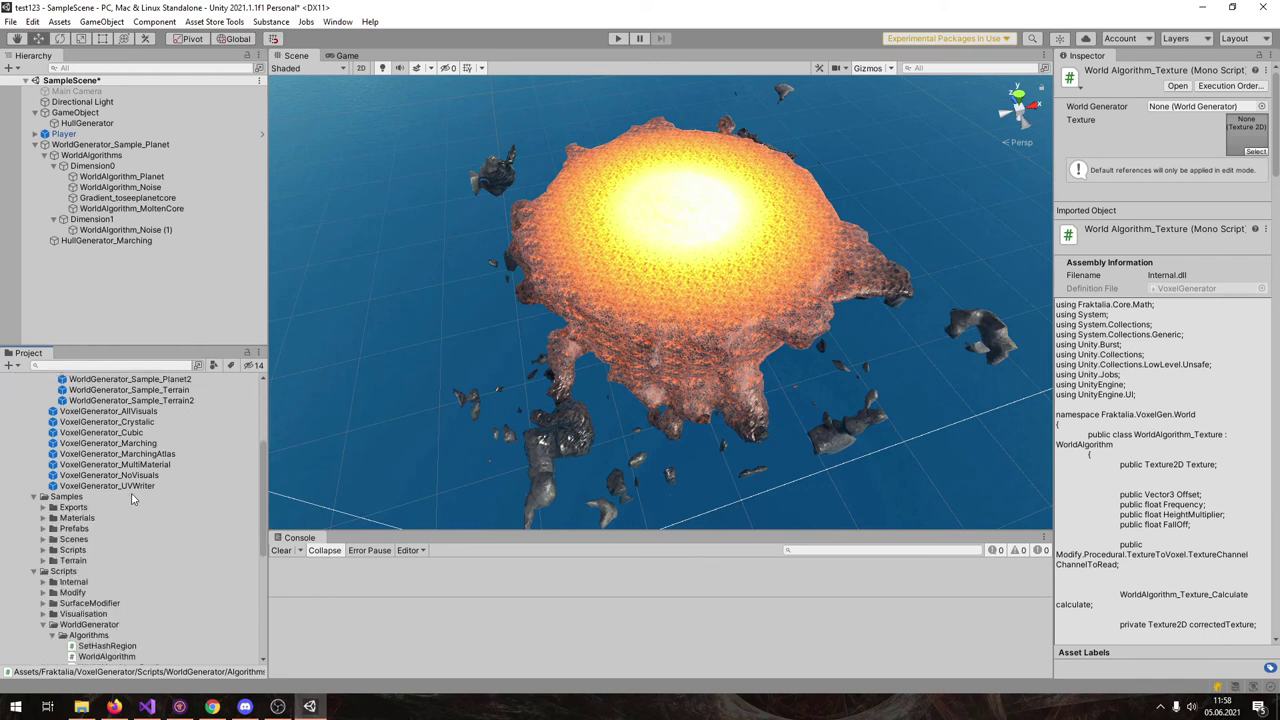
{"action": "left_click", "coordinate": [42, 499]}
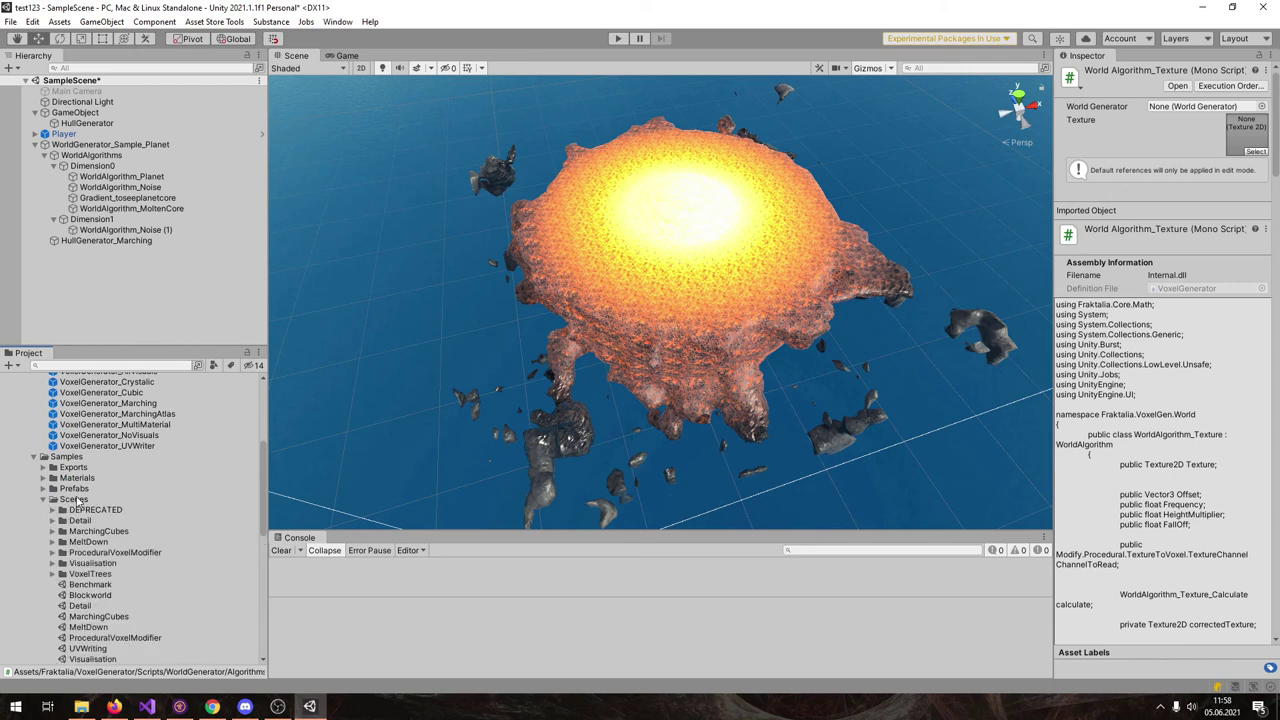
{"action": "scroll", "coordinate": [119, 529], "scroll_direction": "down", "scroll_amount": 4}
{"action": "double_click", "coordinate": [113, 601]}
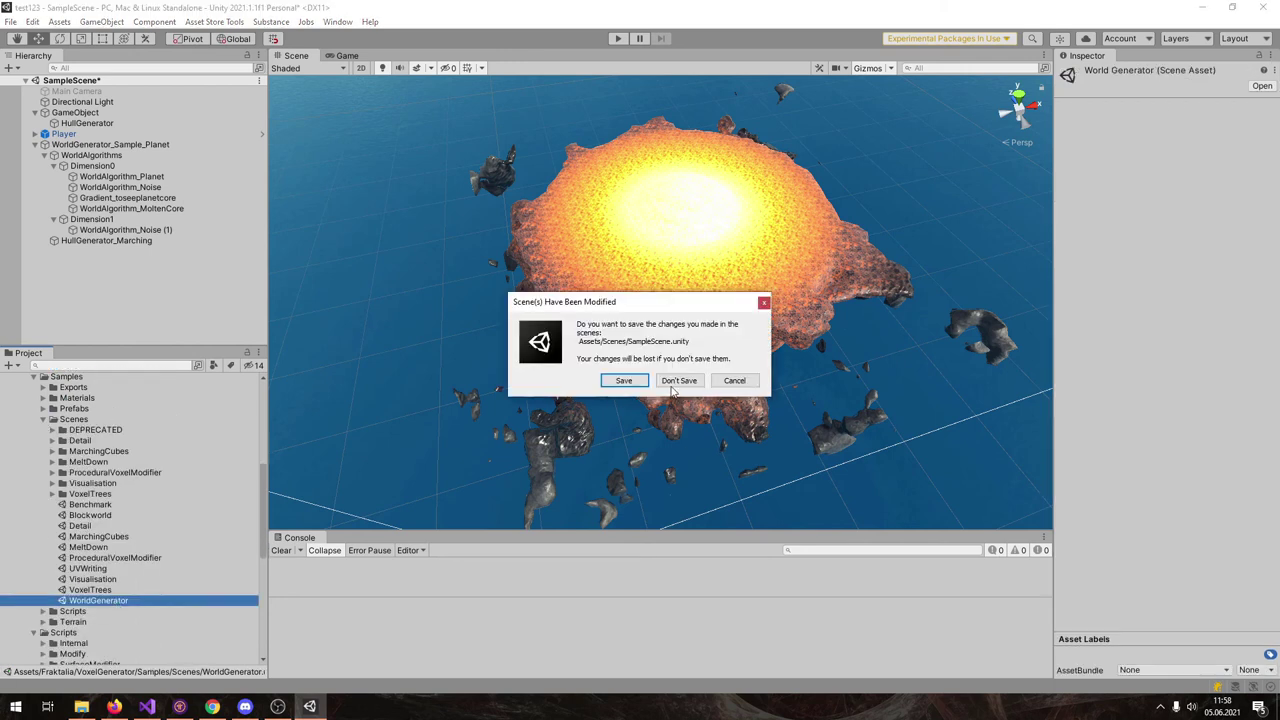
{"action": "left_click", "coordinate": [677, 381]}
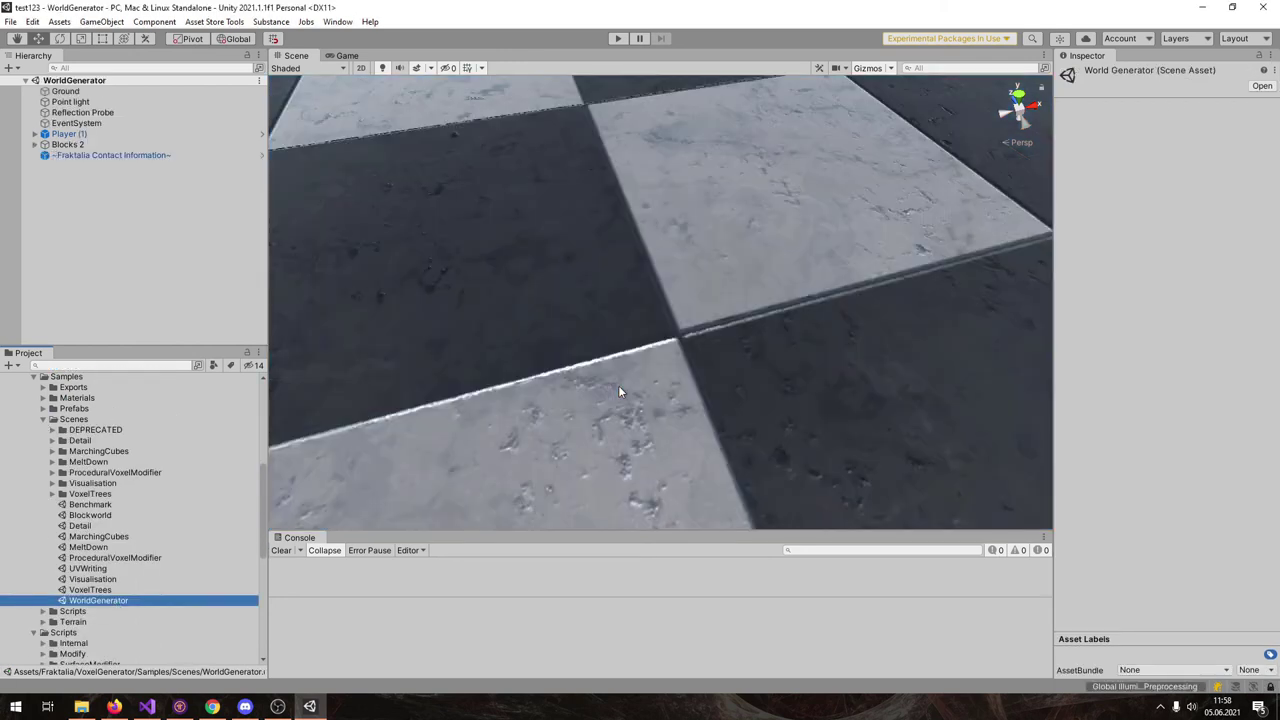
Select and expand the Blocks 2 group to view its sample world generators in the scene
{"action": "left_click", "coordinate": [41, 146]}
{"action": "left_click", "coordinate": [36, 145]}
{"action": "scroll", "coordinate": [557, 305], "scroll_direction": "down", "scroll_amount": 4}
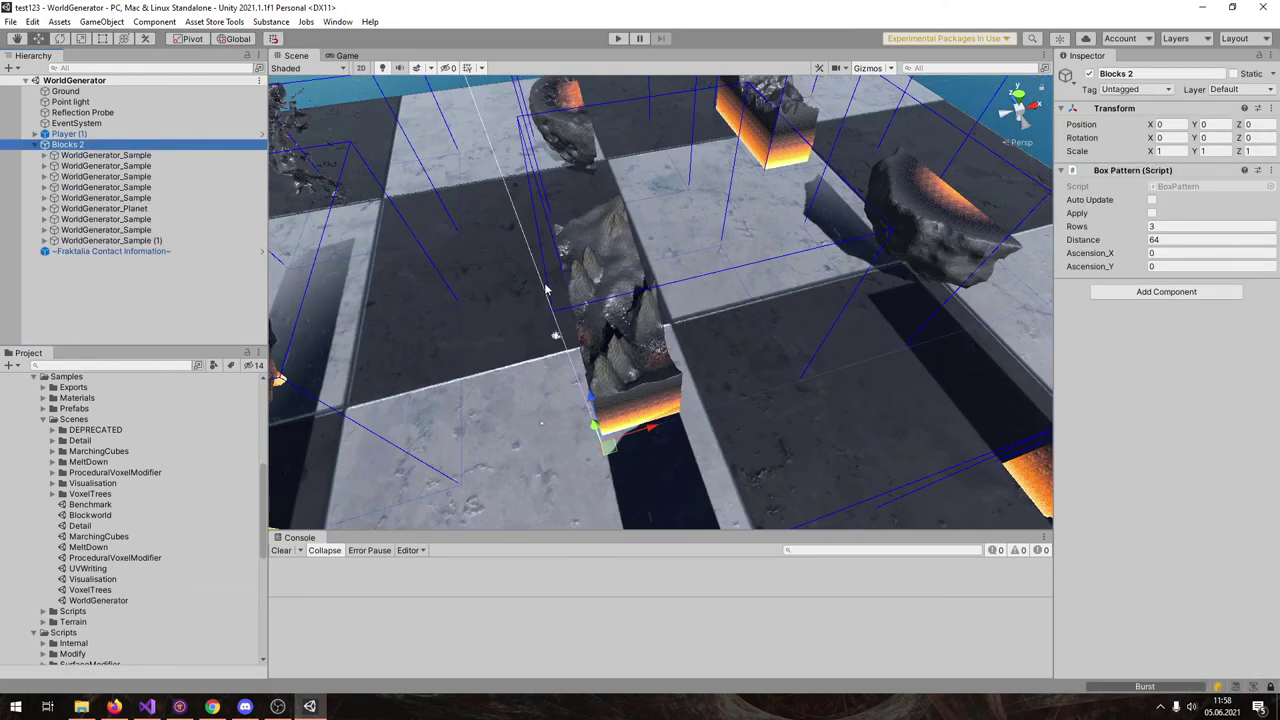
Examine the layout and shapes of the sample terrain and planet blocks from several angles in the scene
{"action": "scroll", "coordinate": [557, 305], "scroll_direction": "down", "scroll_amount": 8}
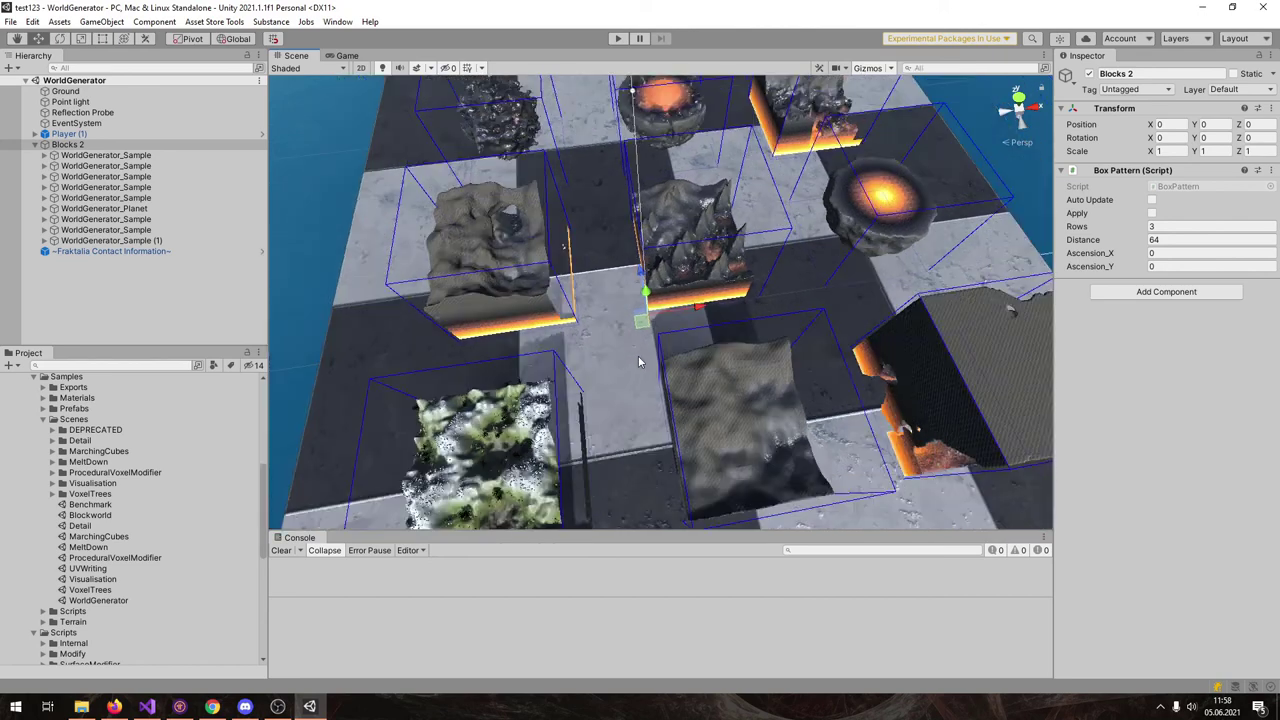
{"action": "left_click_drag", "start_coordinate": [706, 401], "coordinate": [415, 271], "text": "alt"}
{"action": "left_click_drag", "start_coordinate": [824, 336], "coordinate": [608, 390], "text": "alt"}
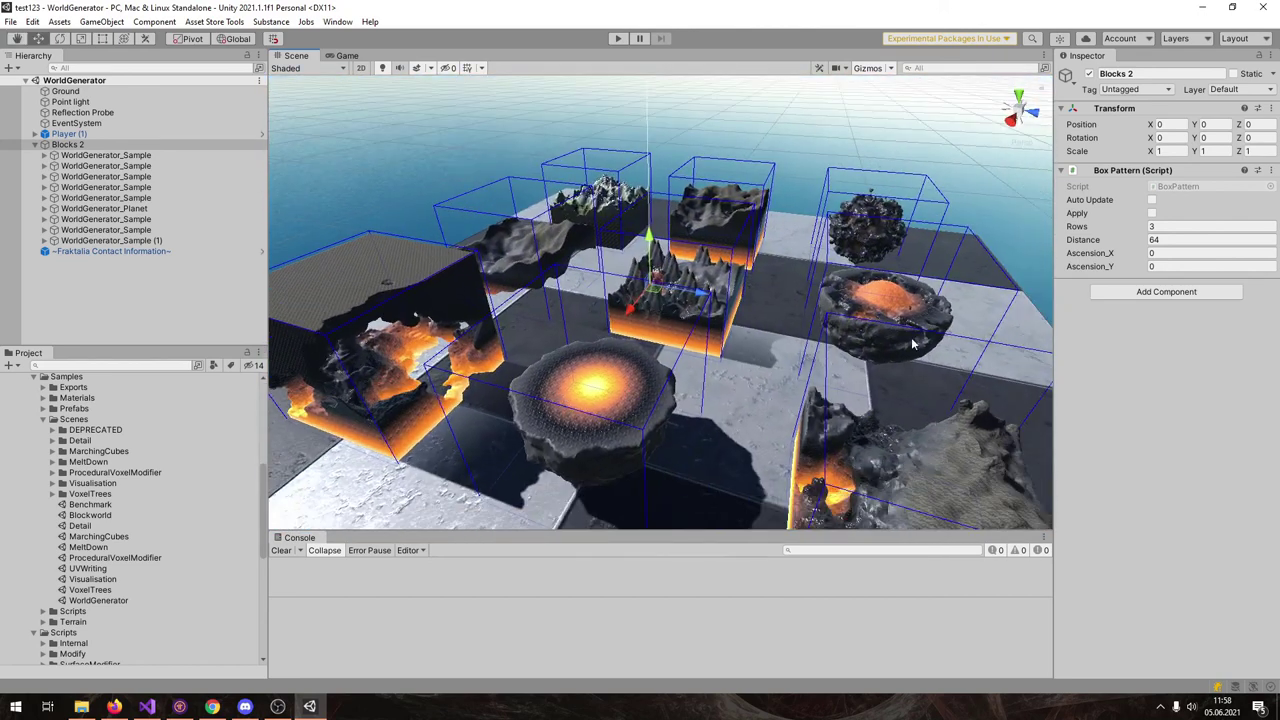
{"action": "left_click_drag", "start_coordinate": [680, 234], "coordinate": [815, 408], "text": "alt"}
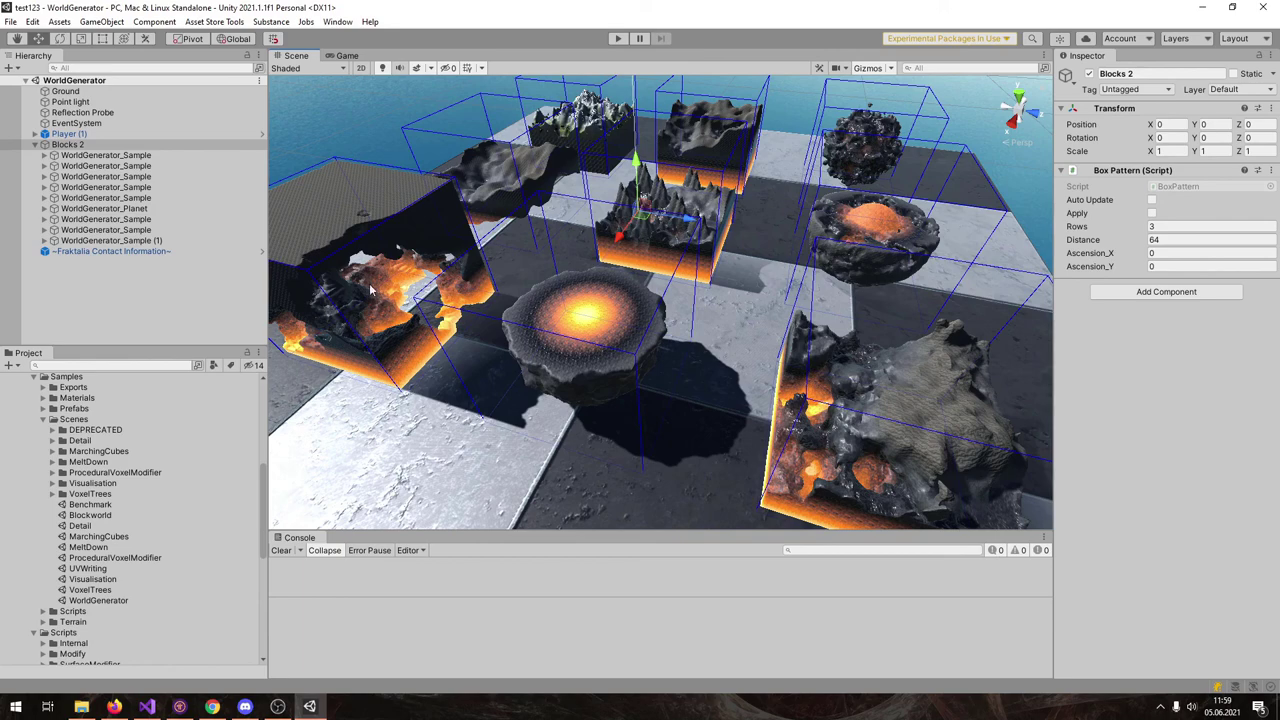
{"action": "left_click_drag", "start_coordinate": [362, 323], "coordinate": [367, 200], "text": "alt"}
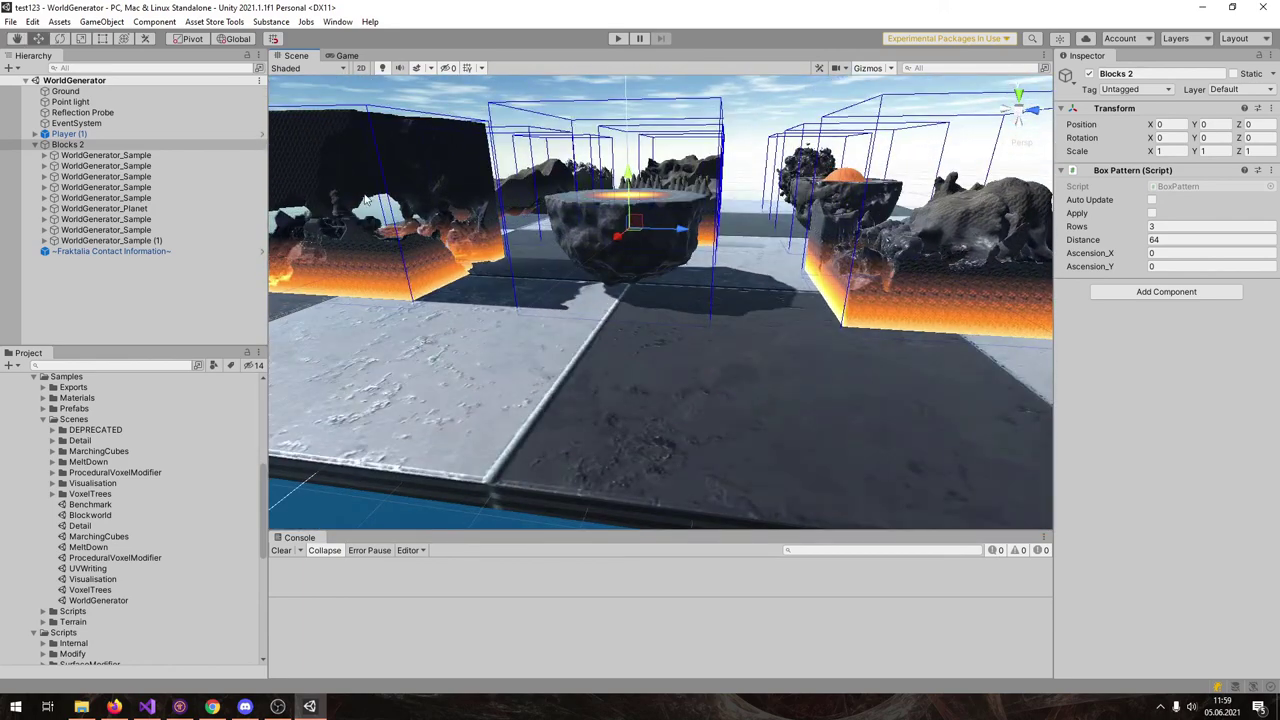
{"action": "left_click_drag", "start_coordinate": [530, 200], "coordinate": [406, 314], "text": "alt"}
{"action": "left_click_drag", "start_coordinate": [865, 205], "coordinate": [671, 298], "text": "alt"}
{"action": "left_click_drag", "start_coordinate": [812, 358], "coordinate": [726, 312], "text": "alt"}
Inspect the hilly and cave-like sample terrain blocks up close, looking at their surfaces and edges from different sides
{"action": "scroll", "coordinate": [700, 316], "scroll_direction": "up", "scroll_amount": 5}
{"action": "right_click_drag", "start_coordinate": [665, 321], "coordinate": [757, 371]}
{"action": "key", "text": "a"}
{"action": "scroll", "coordinate": [762, 344], "scroll_direction": "down", "scroll_amount": 5}
{"action": "key", "text": "e"}
{"action": "left_click_drag", "start_coordinate": [757, 372], "coordinate": [774, 346], "text": "alt"}
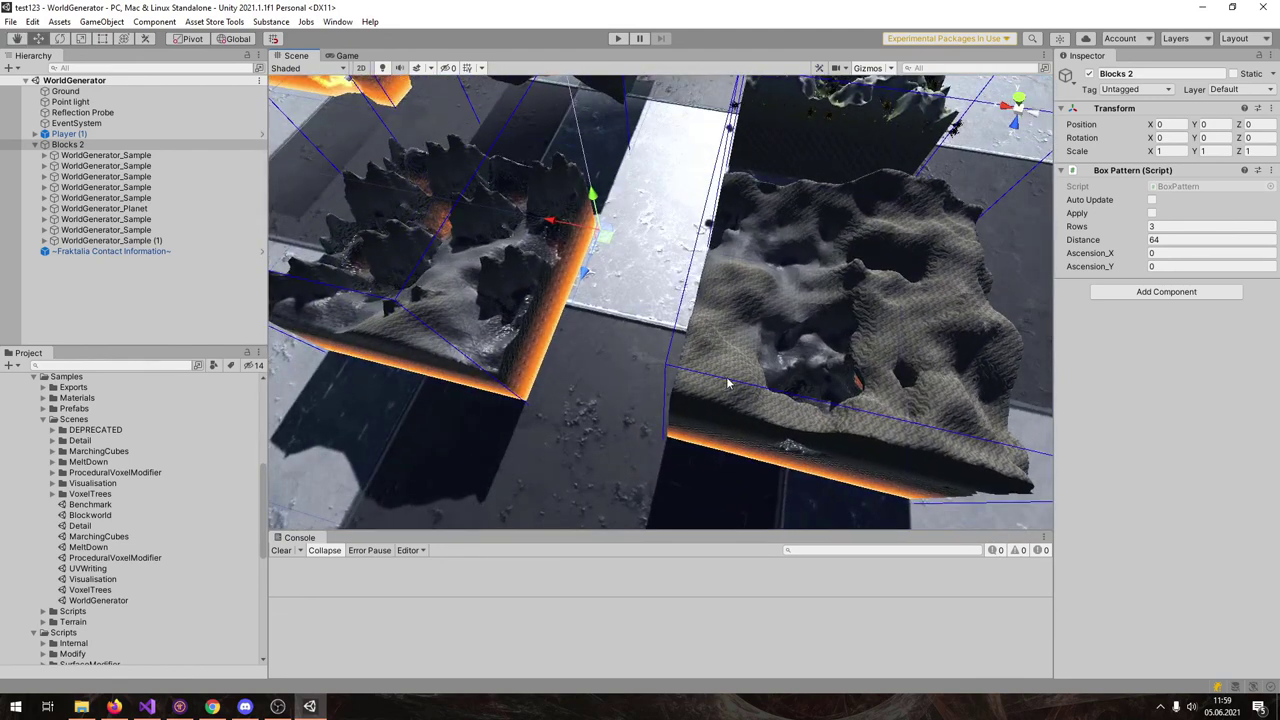
{"action": "left_click_drag", "start_coordinate": [946, 361], "coordinate": [621, 282], "text": "alt"}
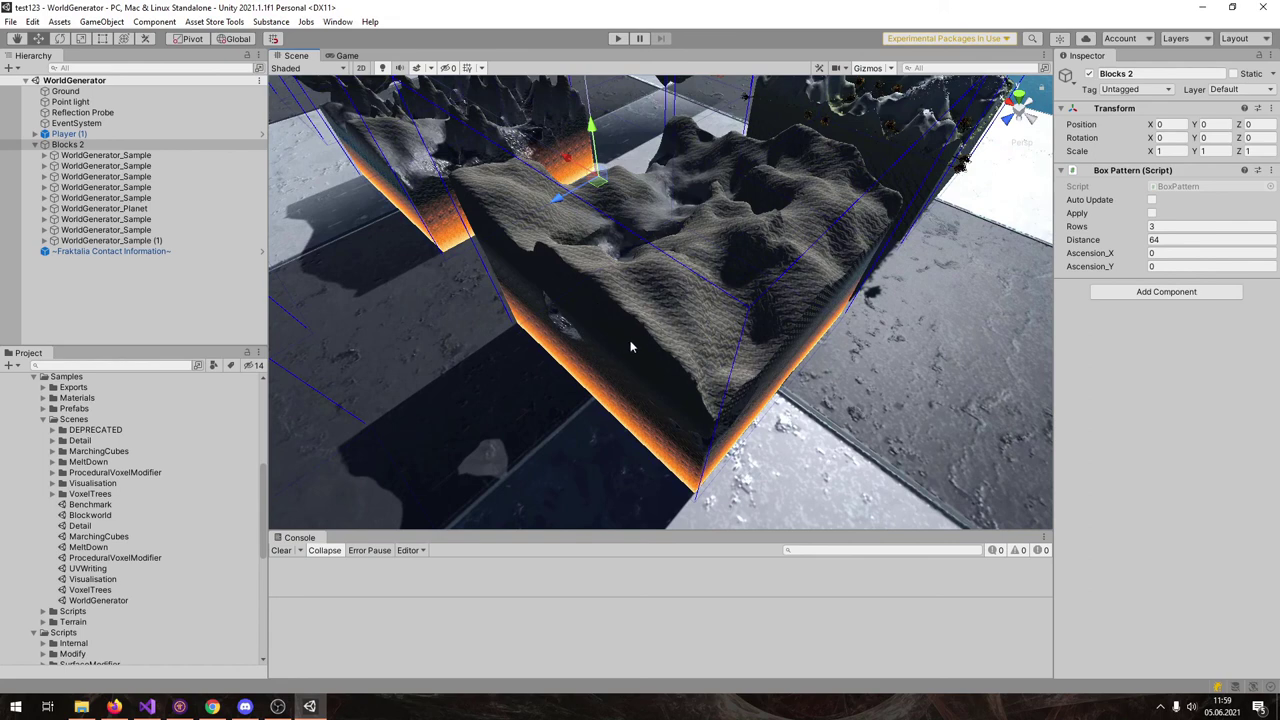
{"action": "left_click_drag", "start_coordinate": [630, 347], "coordinate": [750, 275], "text": "alt"}
{"action": "left_click_drag", "start_coordinate": [624, 313], "coordinate": [670, 333], "text": "alt"}
{"action": "scroll", "coordinate": [637, 258], "scroll_direction": "down", "scroll_amount": 3}
Select WorldGenerator_Sample (1) and expand its WorldAlgorithms down to the algorithms inside the Dimension0 cluster
{"action": "left_click", "coordinate": [192, 242]}
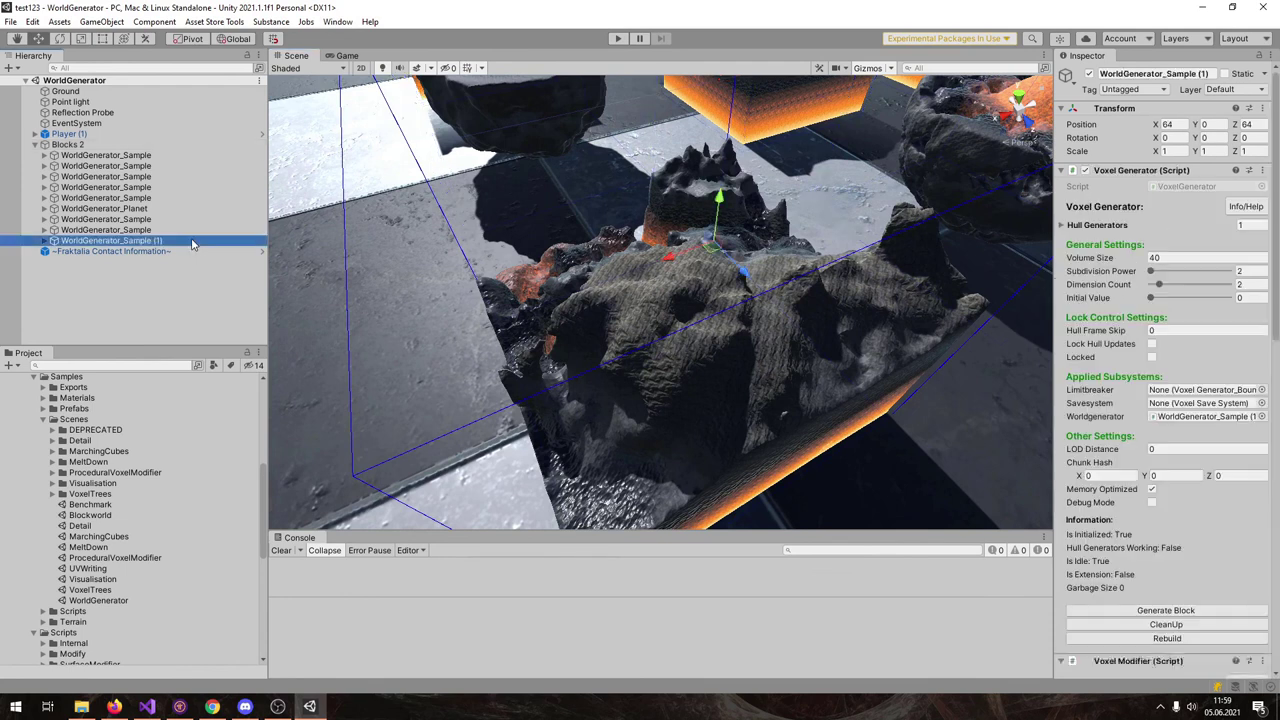
{"action": "left_click", "coordinate": [54, 241]}
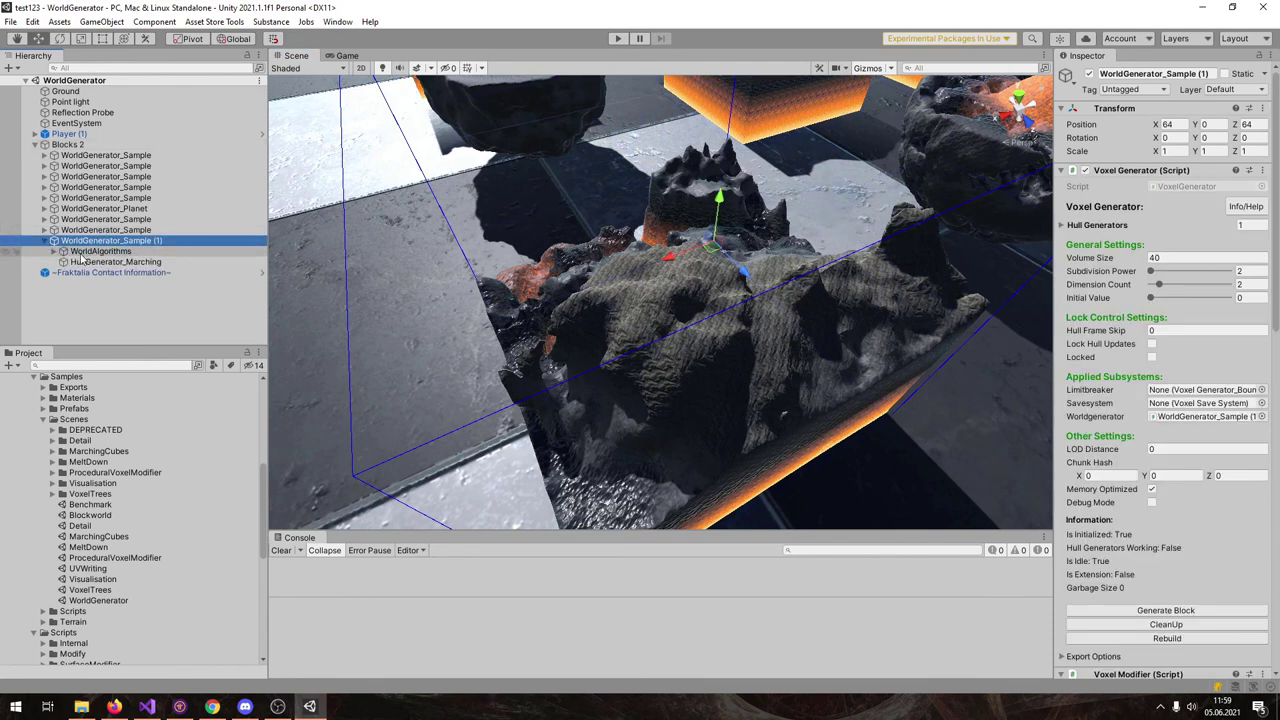
{"action": "left_click", "coordinate": [64, 253]}
{"action": "left_click", "coordinate": [55, 251]}
{"action": "left_click", "coordinate": [60, 262]}
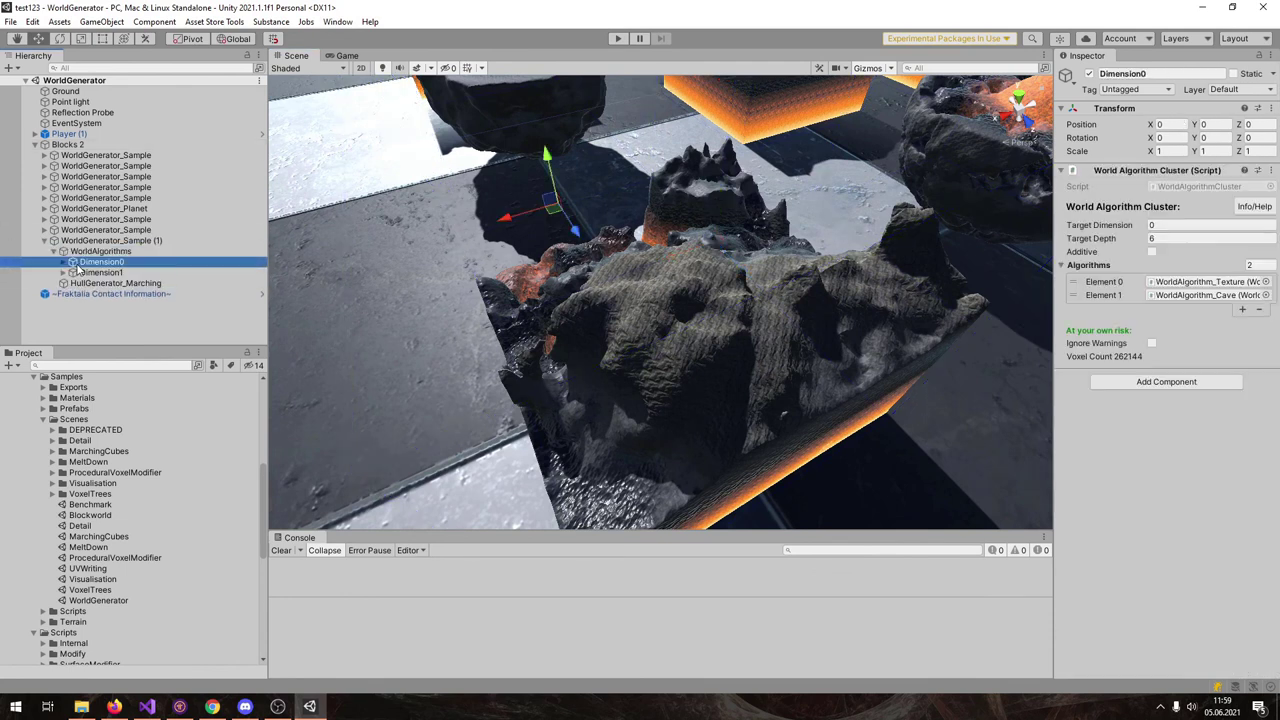
{"action": "left_click", "coordinate": [62, 263]}
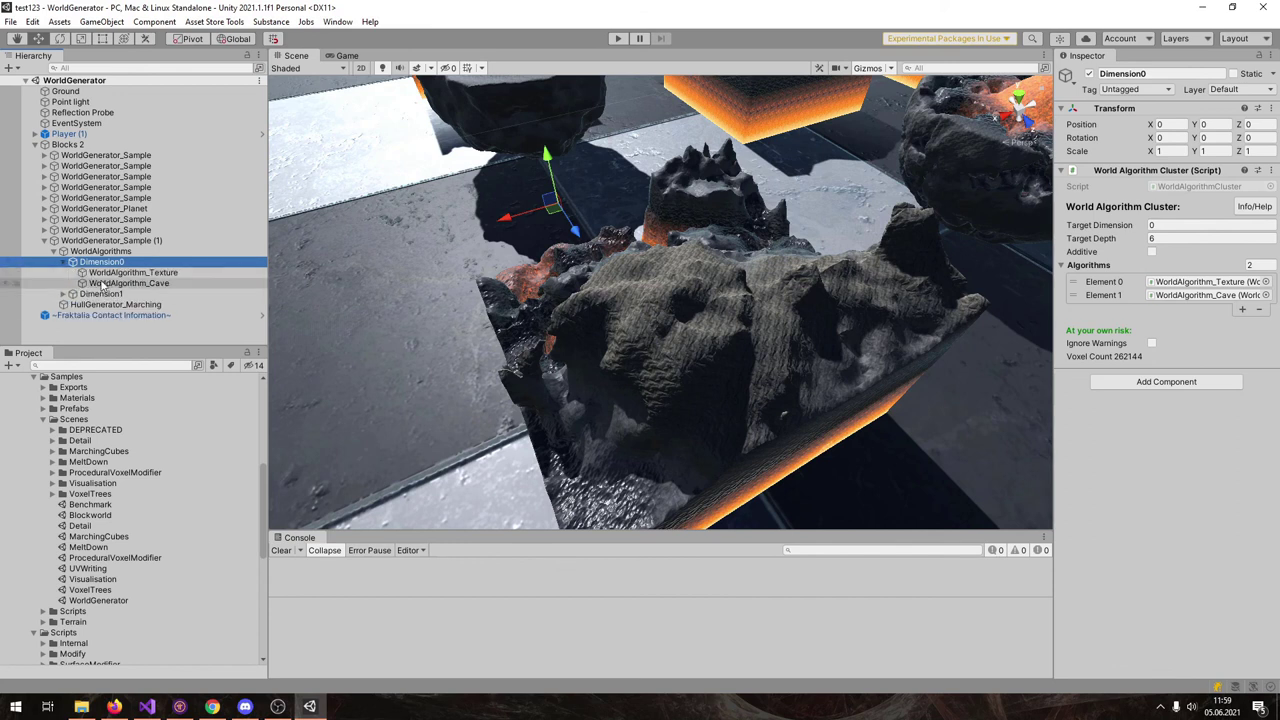
Review the settings of WorldAlgorithm_Texture and WorldAlgorithm_Cave and compare them with the terrain in the scene
{"action": "left_click", "coordinate": [108, 274]}
{"action": "right_click_drag", "start_coordinate": [692, 288], "coordinate": [768, 323]}
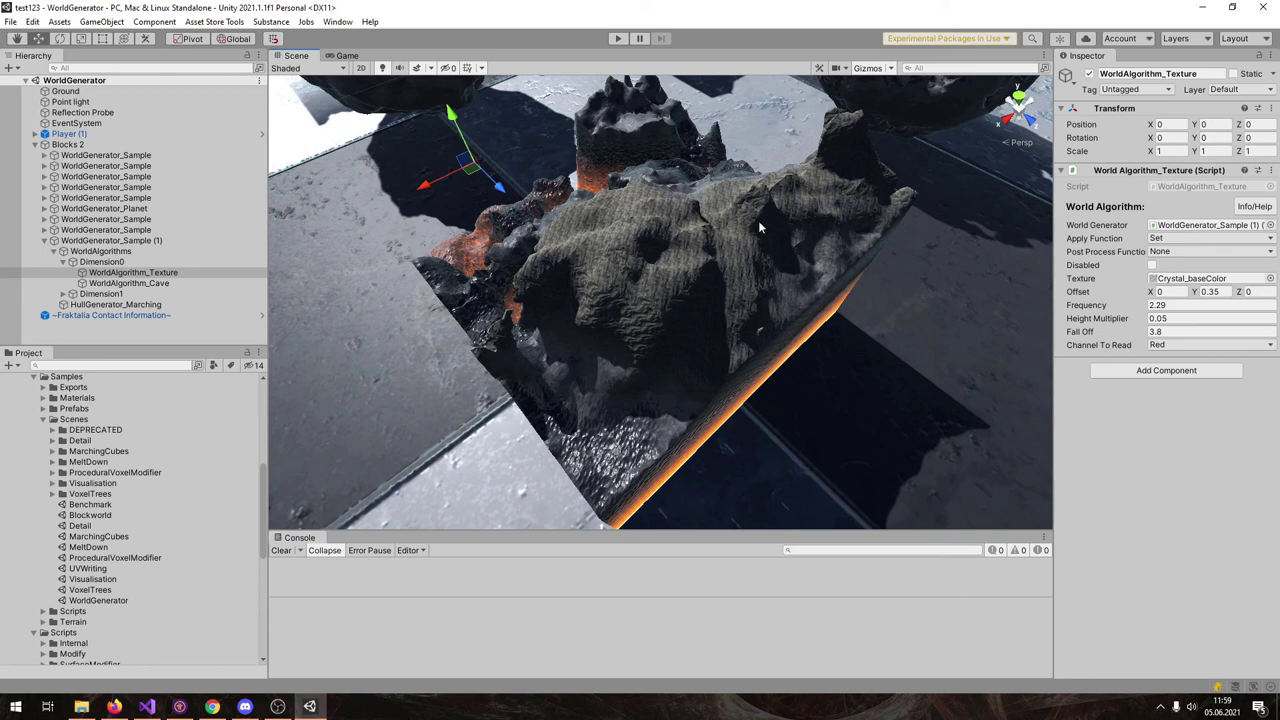
{"action": "left_click", "coordinate": [150, 283]}
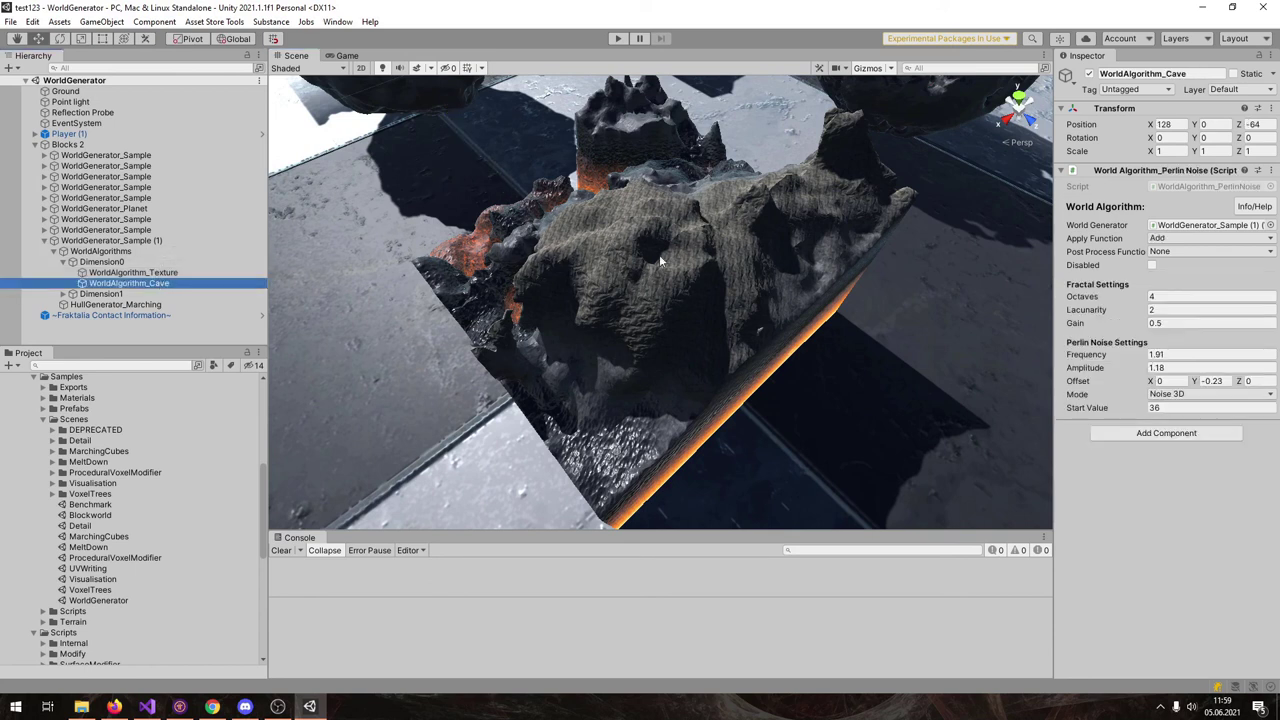
{"action": "right_click_drag", "start_coordinate": [671, 294], "coordinate": [830, 220]}
Select WorldGenerator_Sample (1), carve into the side of its terrain block in the scene, and look over the block
{"action": "left_click", "coordinate": [160, 242]}
{"action": "right_click_drag", "start_coordinate": [562, 268], "coordinate": [541, 298]}
{"action": "mouse_move", "coordinate": [560, 305]}
{"action": "left_mouse_down"}
{"action": "mouse_move", "coordinate": [648, 340]}
{"action": "mouse_move", "coordinate": [630, 325]}
{"action": "mouse_move", "coordinate": [615, 416]}
{"action": "left_mouse_up"}
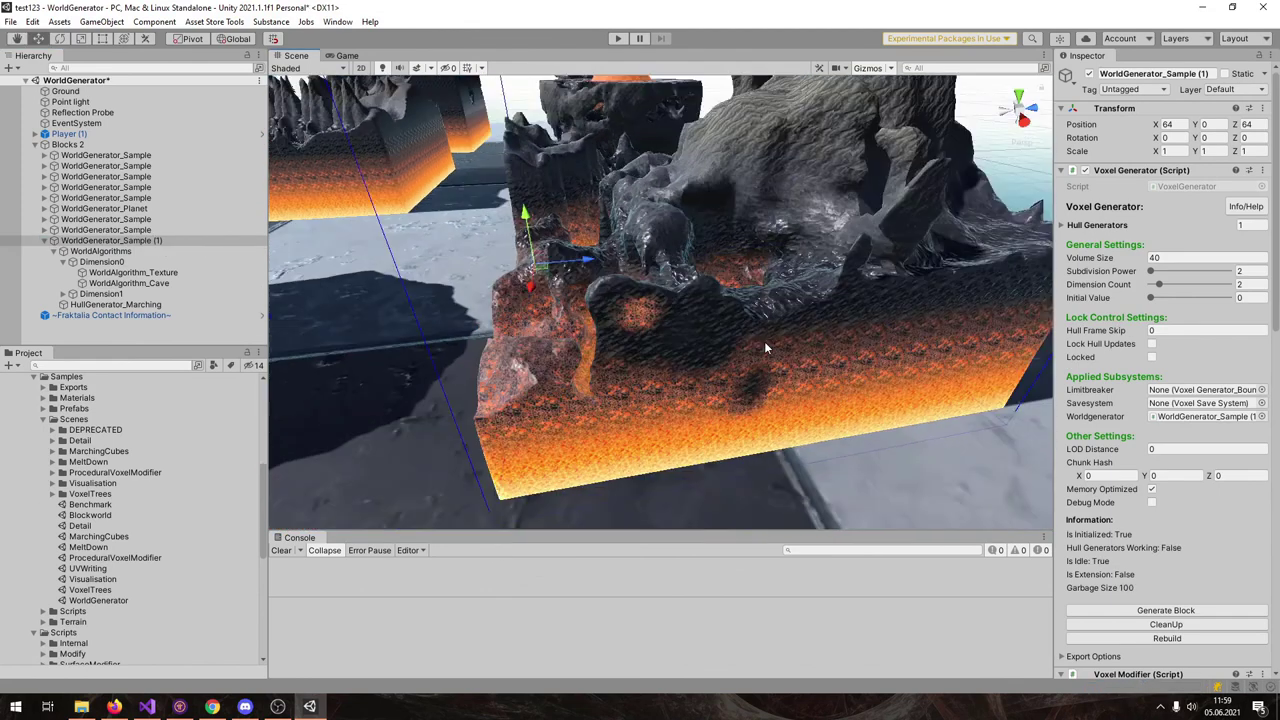
{"action": "scroll", "coordinate": [766, 345], "scroll_direction": "down", "scroll_amount": 4}
{"action": "right_click_drag", "start_coordinate": [776, 327], "coordinate": [613, 399]}
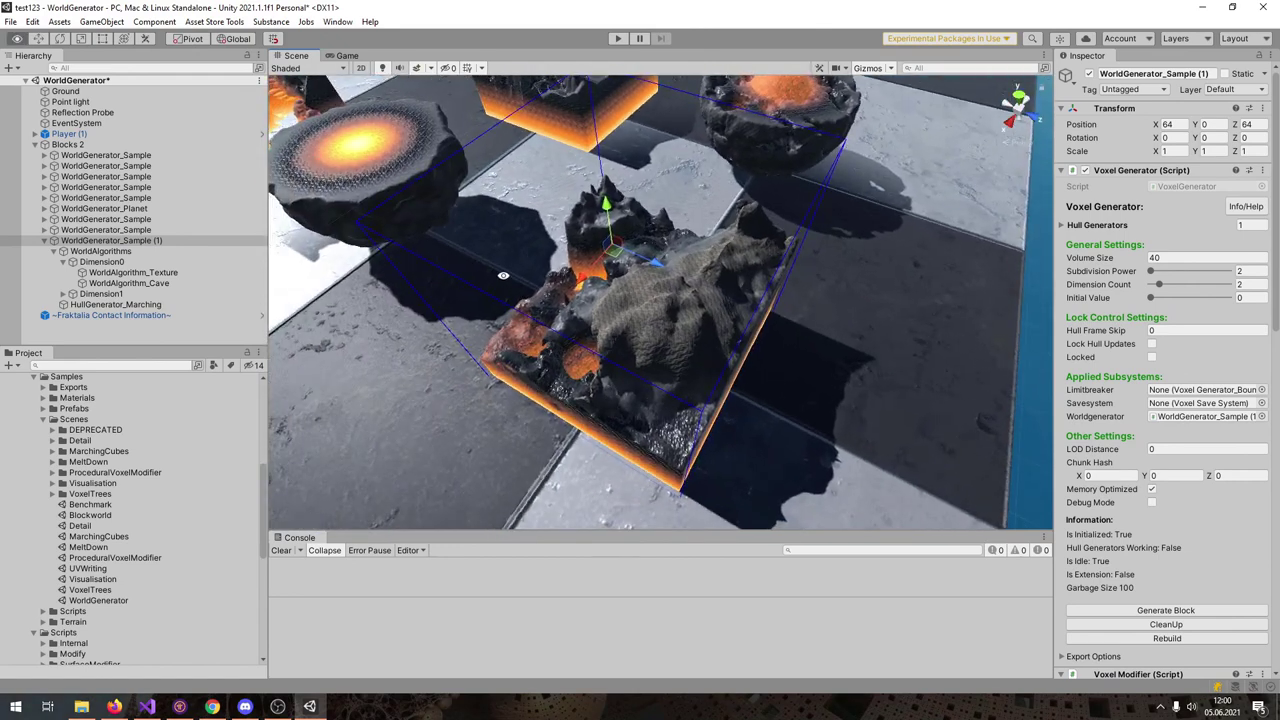
{"action": "left_click_drag", "start_coordinate": [503, 275], "coordinate": [716, 318], "text": "alt"}
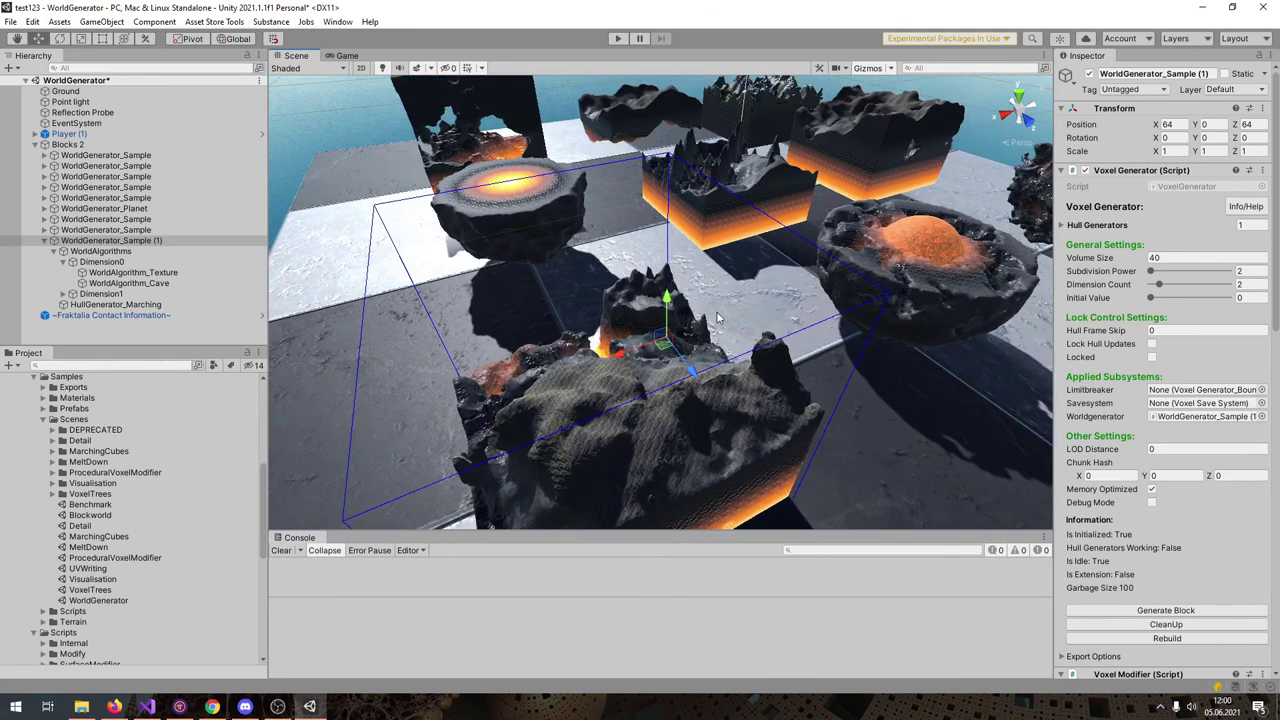